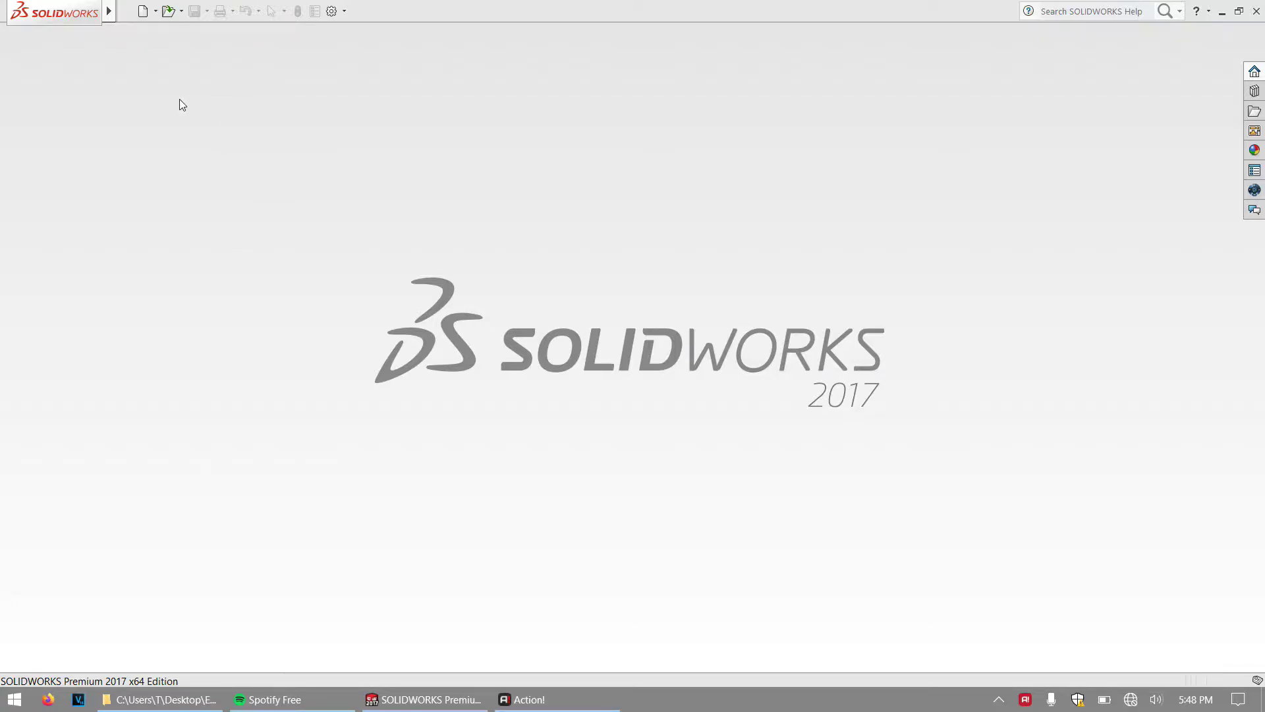
# Step: Create a new blank Part document (Part5) from the New SOLIDWORKS Document dialog
pyautogui.click(144, 12)
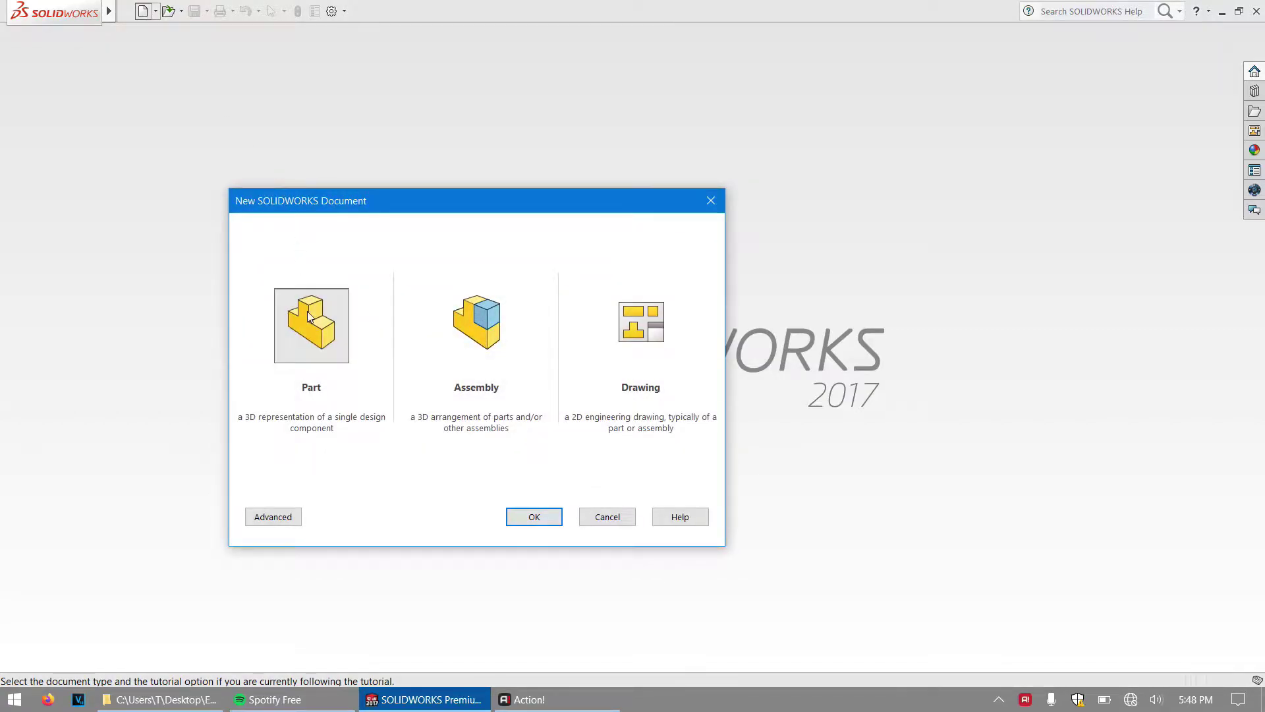
pyautogui.click(533, 517)
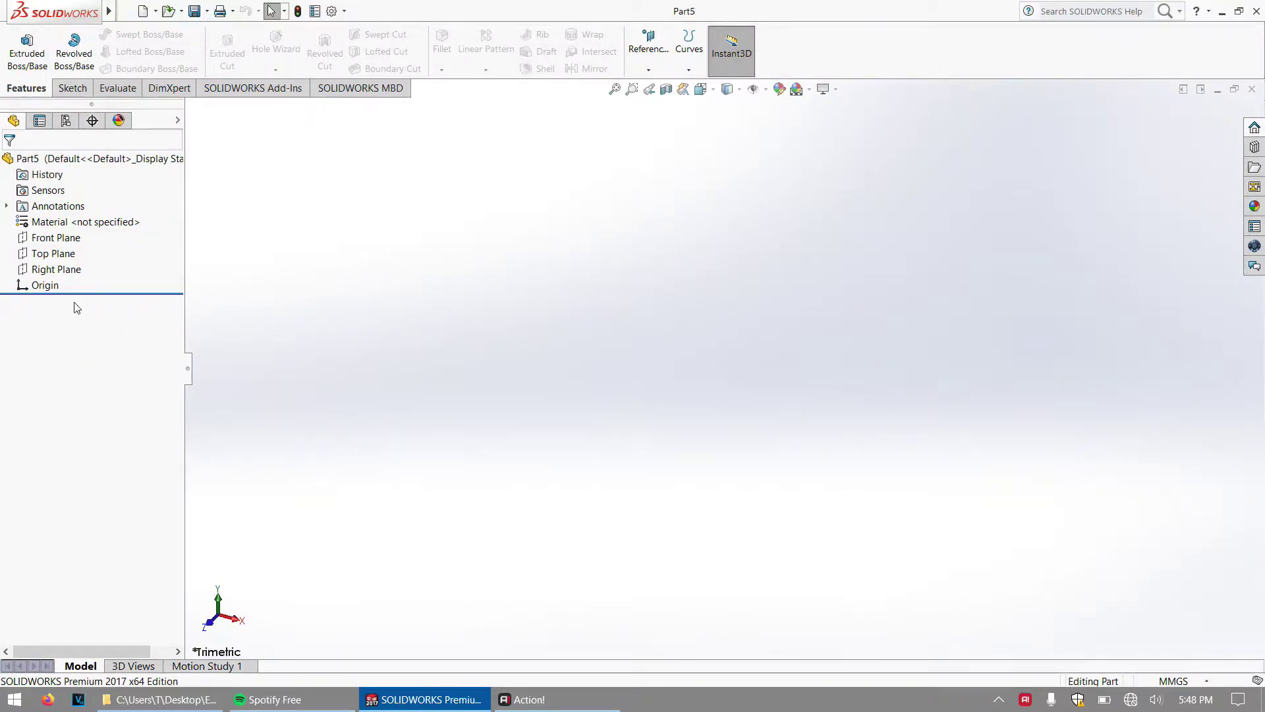
# Step: Open an empty Sketch1 on the Front Plane
pyautogui.click(61, 239)
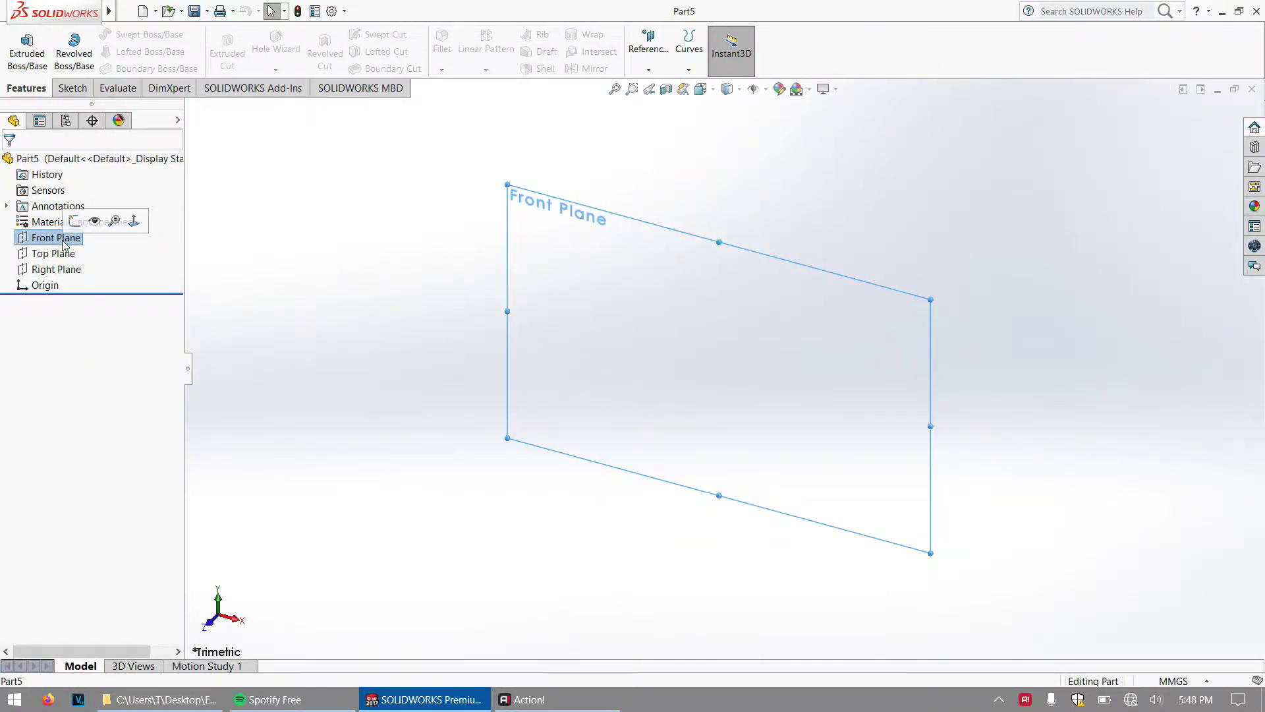
pyautogui.rightClick(64, 244)
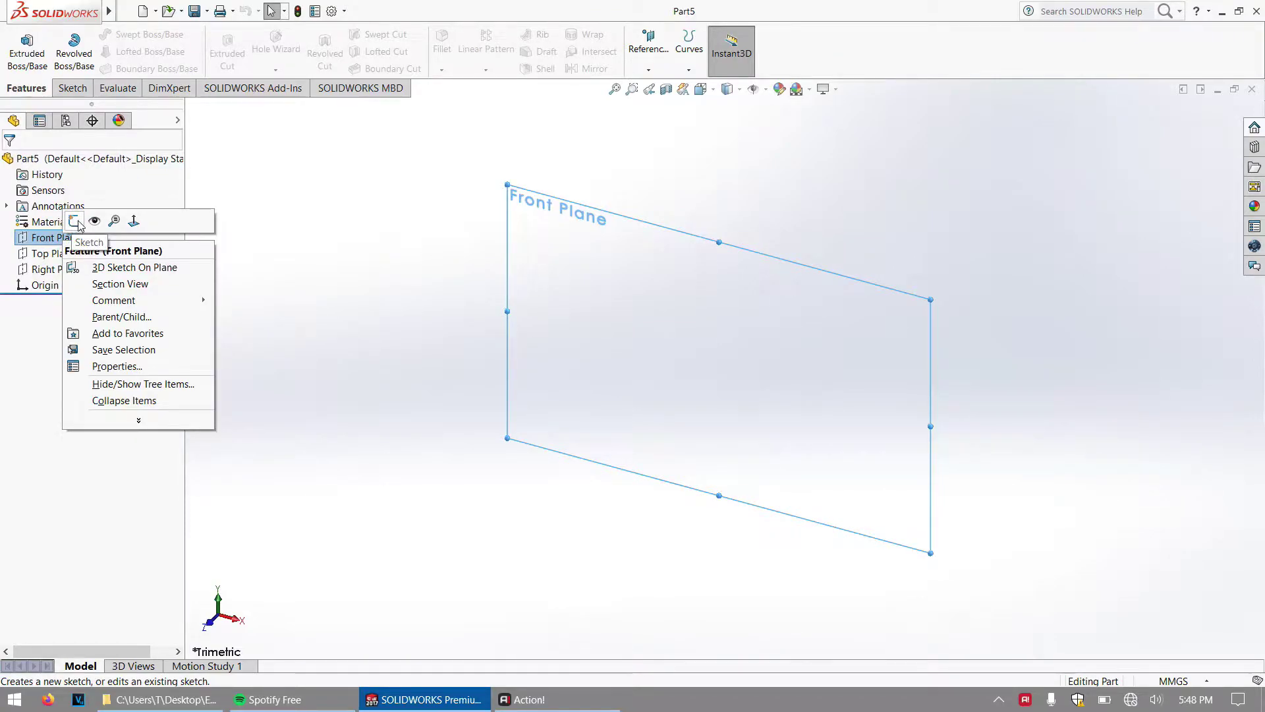
pyautogui.click(77, 222)
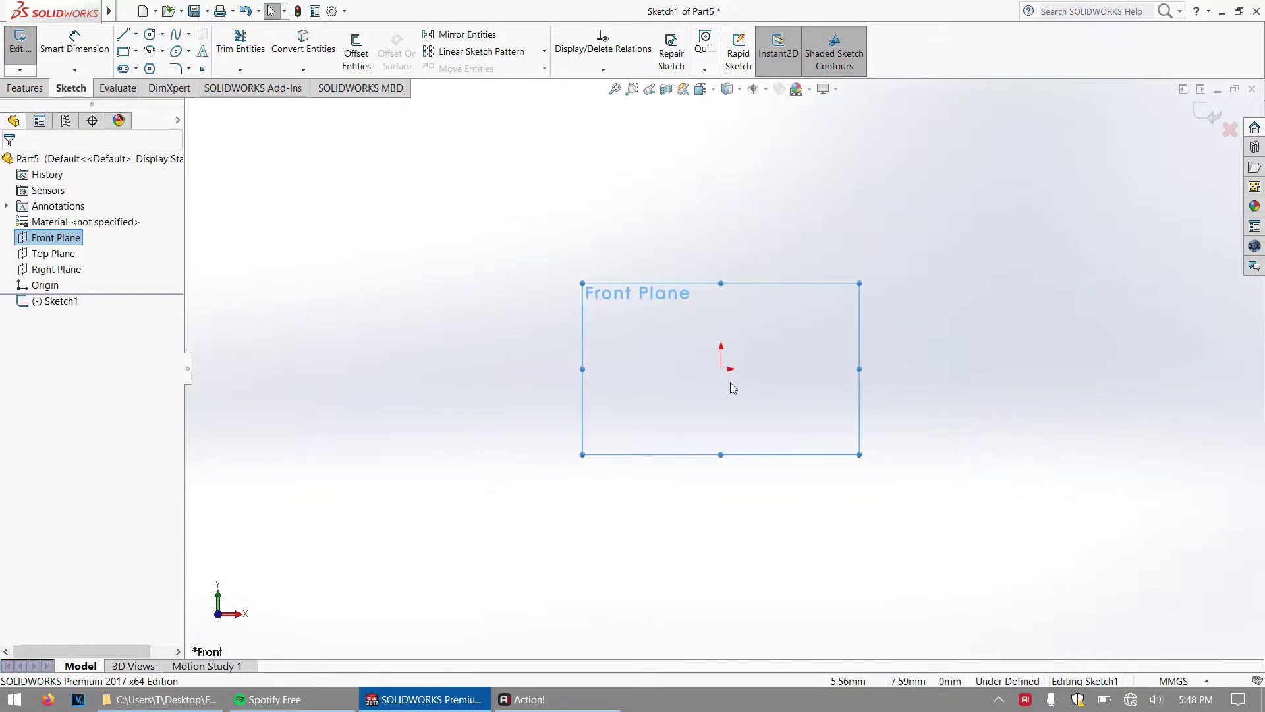
pyautogui.scroll(-3, 726, 382)
pyautogui.scroll(1, 654, 346)
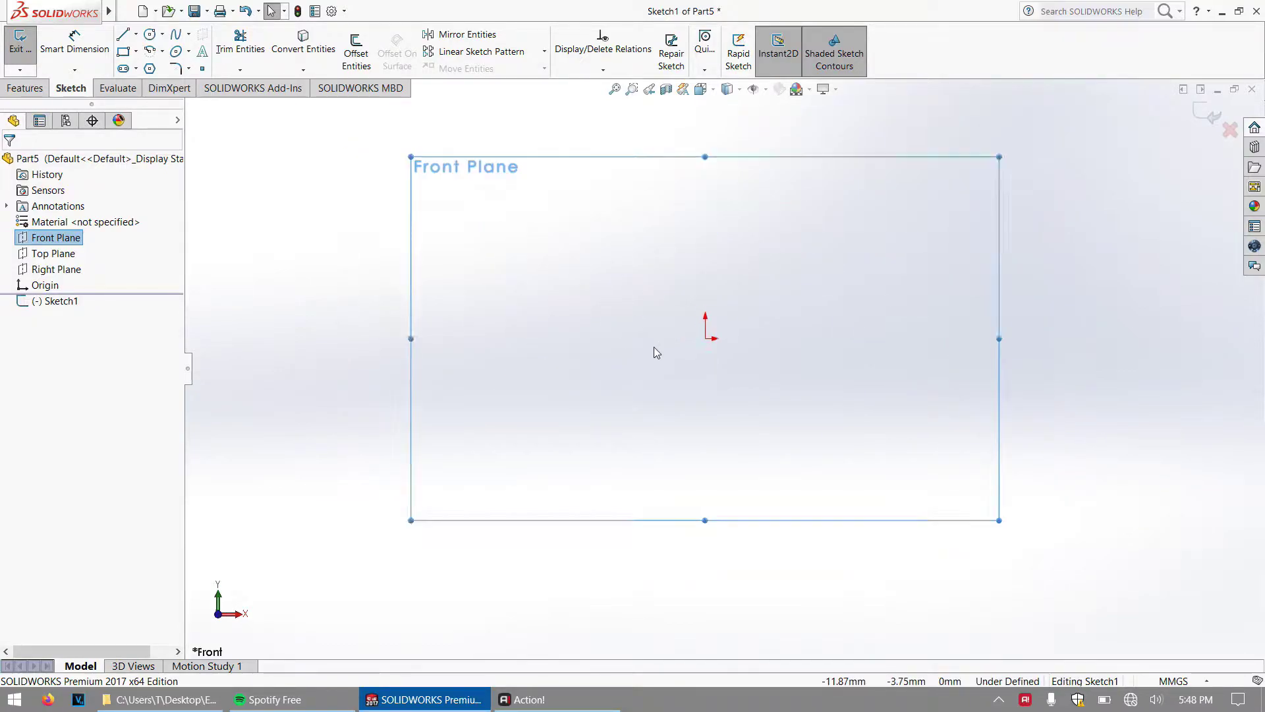
pyautogui.scroll(-2, 654, 348)
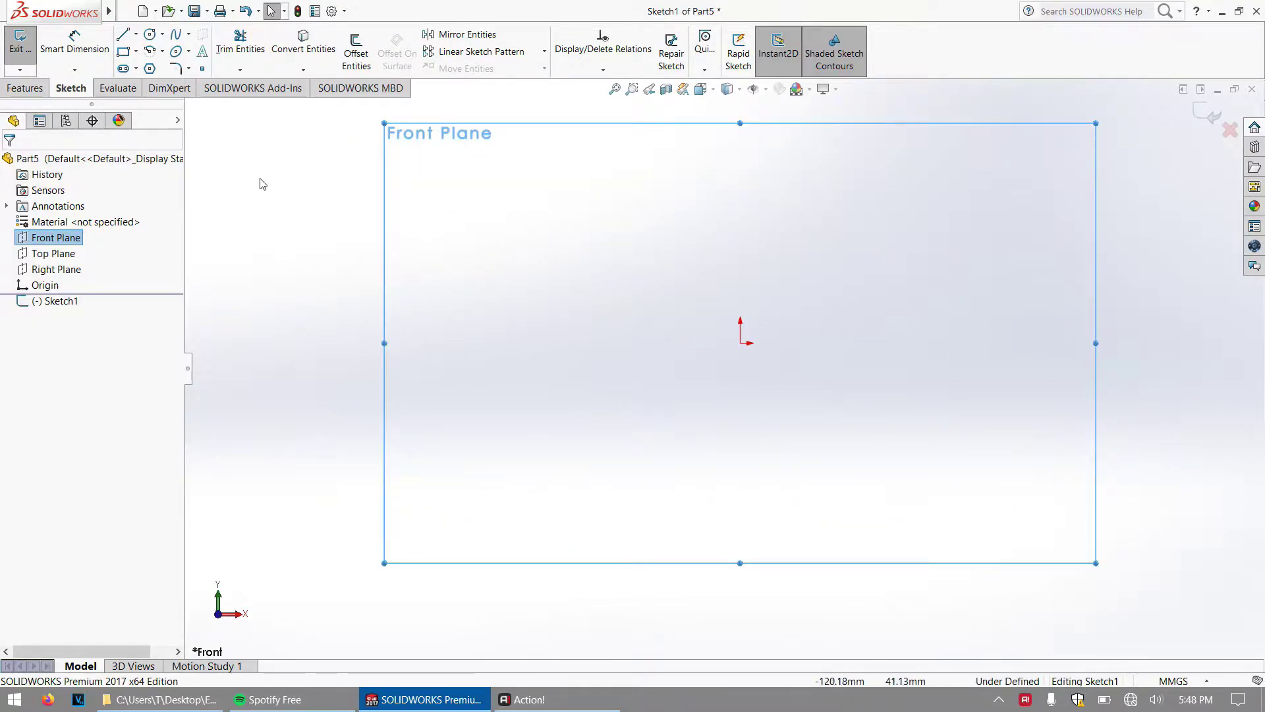
# Step: Use Tools > Sketch Tools > Sketch Picture to select 1200px-De_laval_nozzle.svg.png in the Rocket folder
pyautogui.moveTo(98, 10)
pyautogui.click(151, 11)
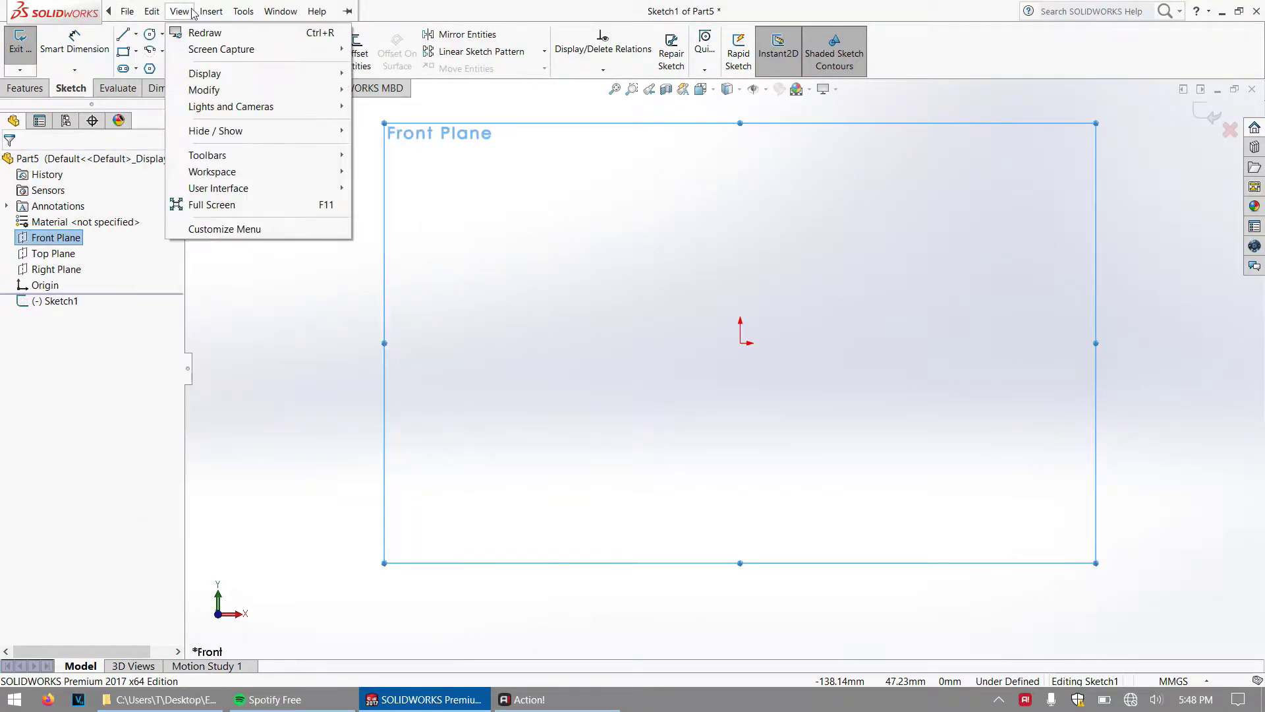
pyautogui.moveTo(242, 13)
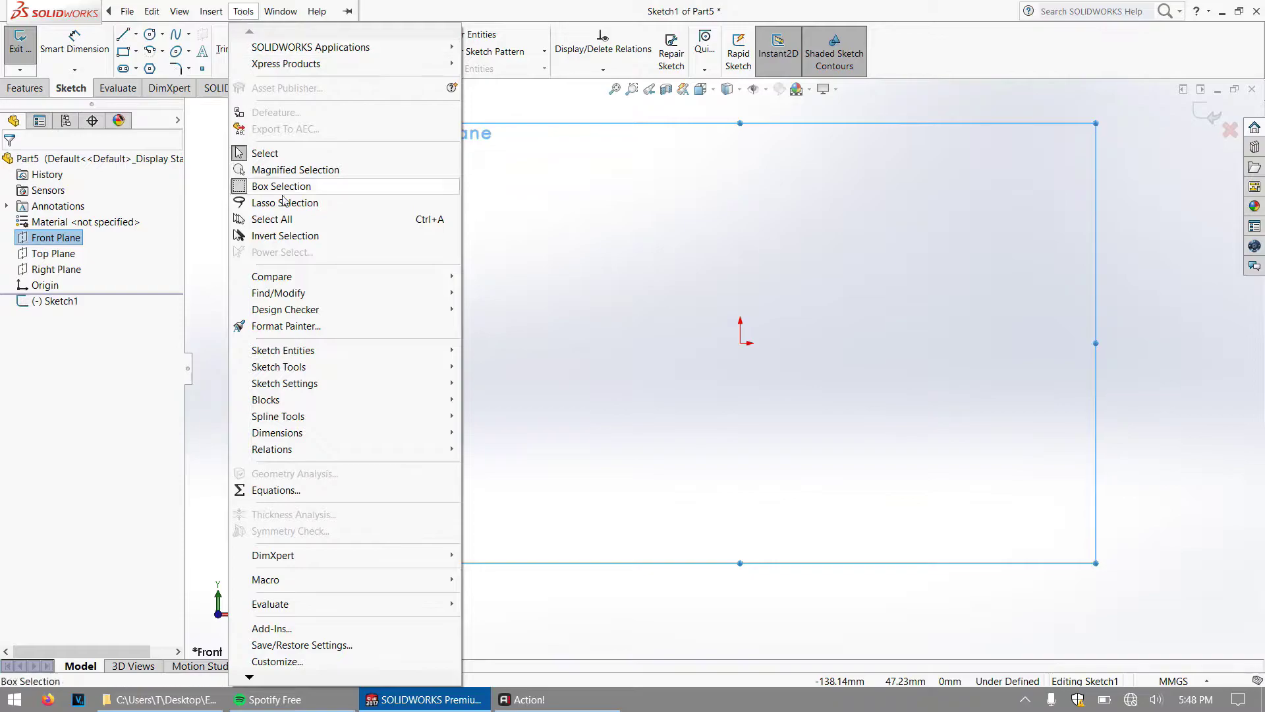
pyautogui.moveTo(321, 369)
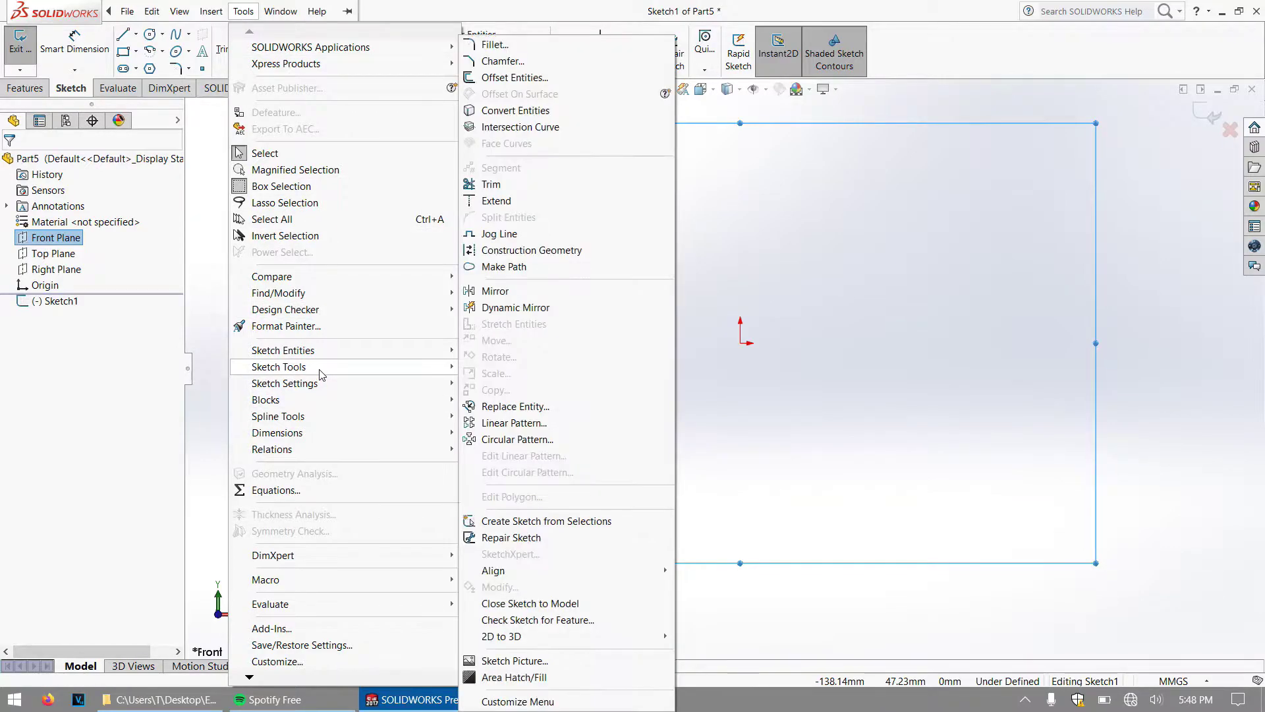
pyautogui.click(547, 666)
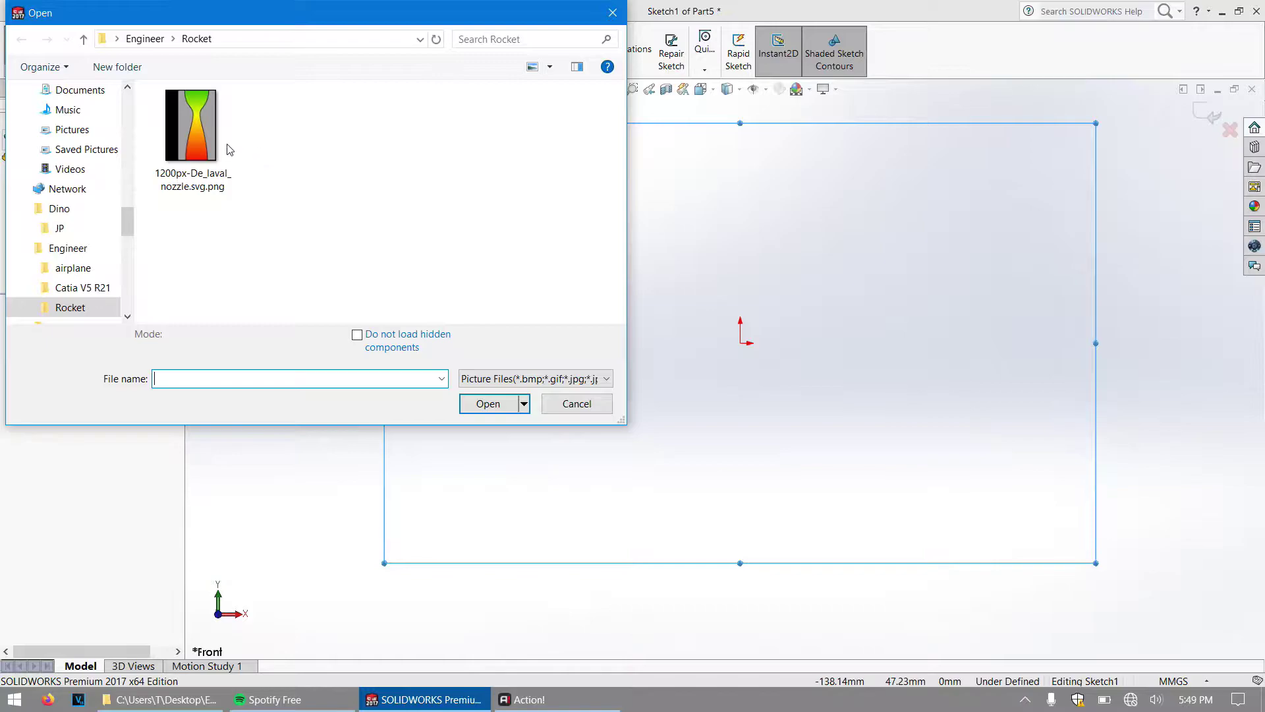
pyautogui.click(210, 189)
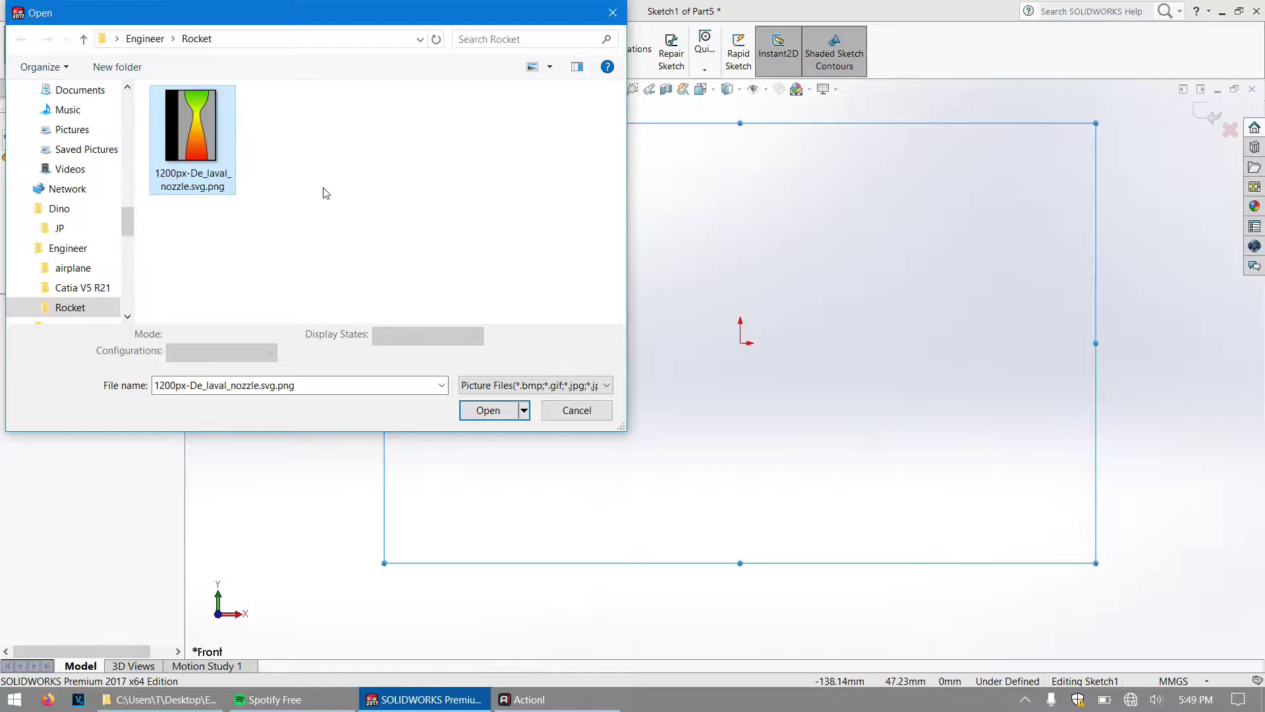
# Step: Insert the nozzle picture into Sketch1 and rescale it to about 927 × 1310 mm
pyautogui.click(484, 410)
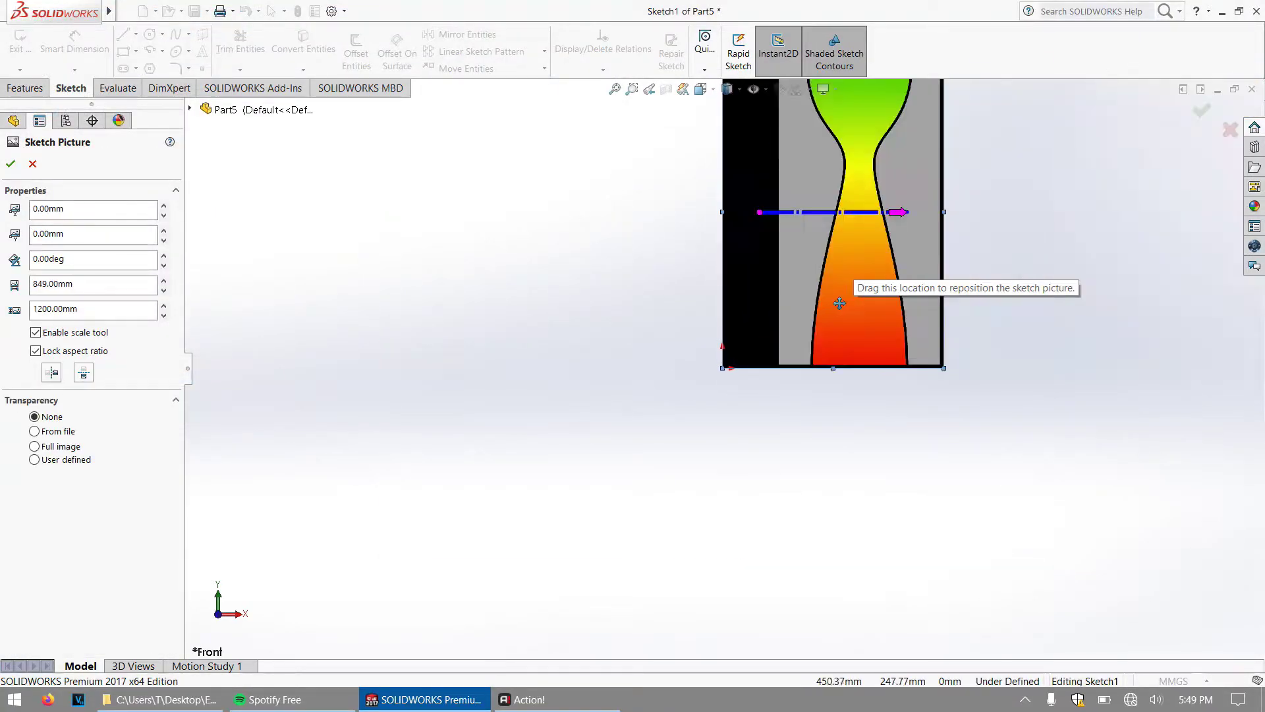
pyautogui.scroll(-2, 788, 317)
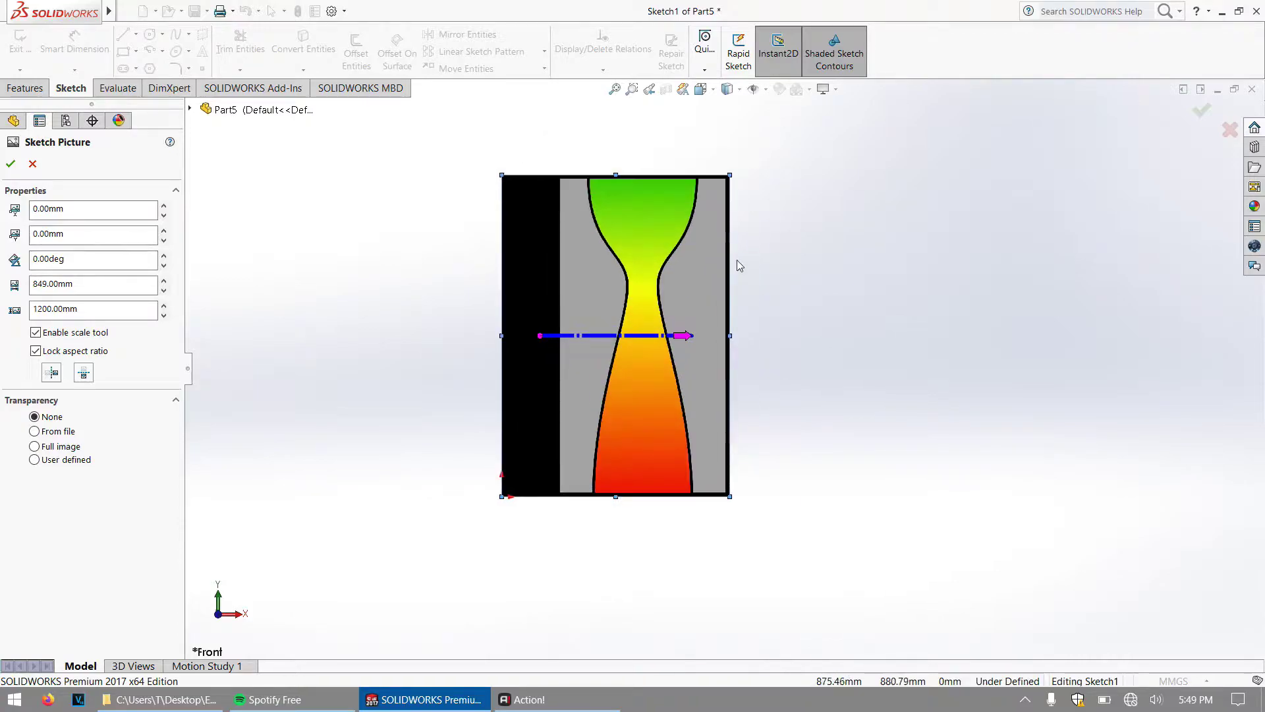
pyautogui.moveTo(729, 174)
pyautogui.mouseDown()
pyautogui.moveTo(672, 234)
pyautogui.moveTo(602, 356)
pyautogui.moveTo(784, 105)
pyautogui.moveTo(631, 304)
pyautogui.moveTo(742, 187)
pyautogui.moveTo(752, 158)
pyautogui.mouseUp()
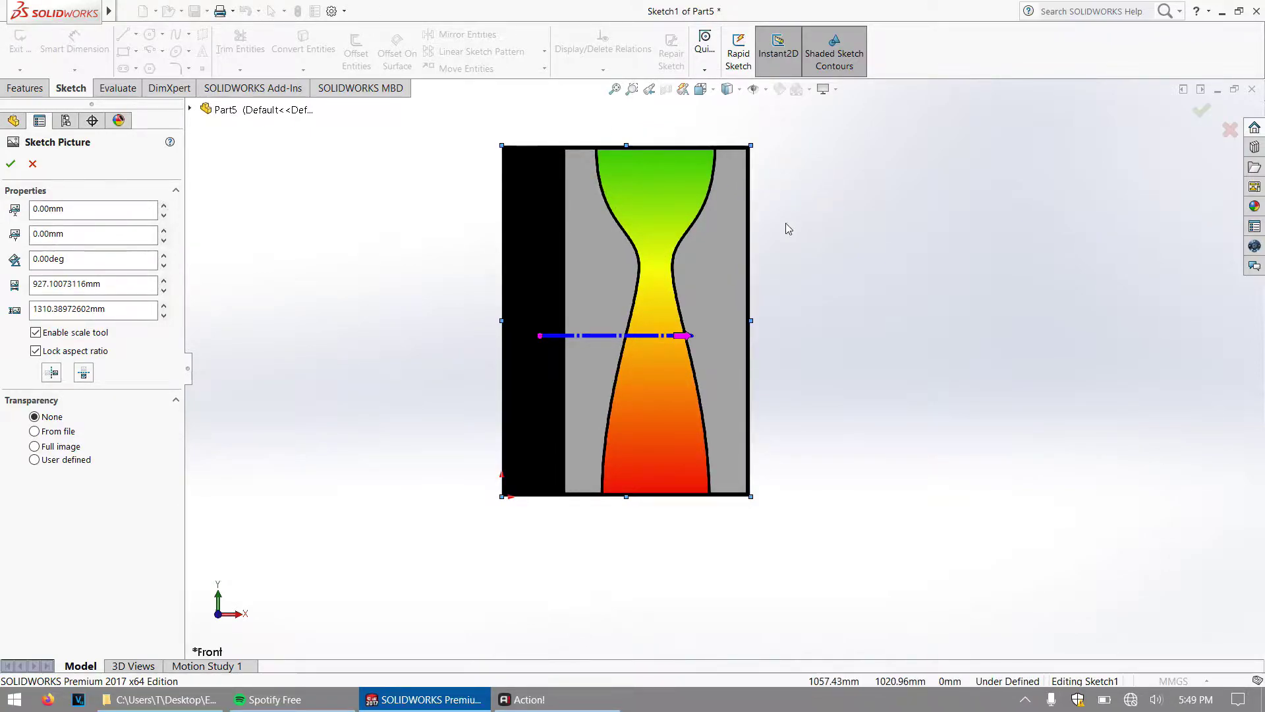
pyautogui.click(12, 164)
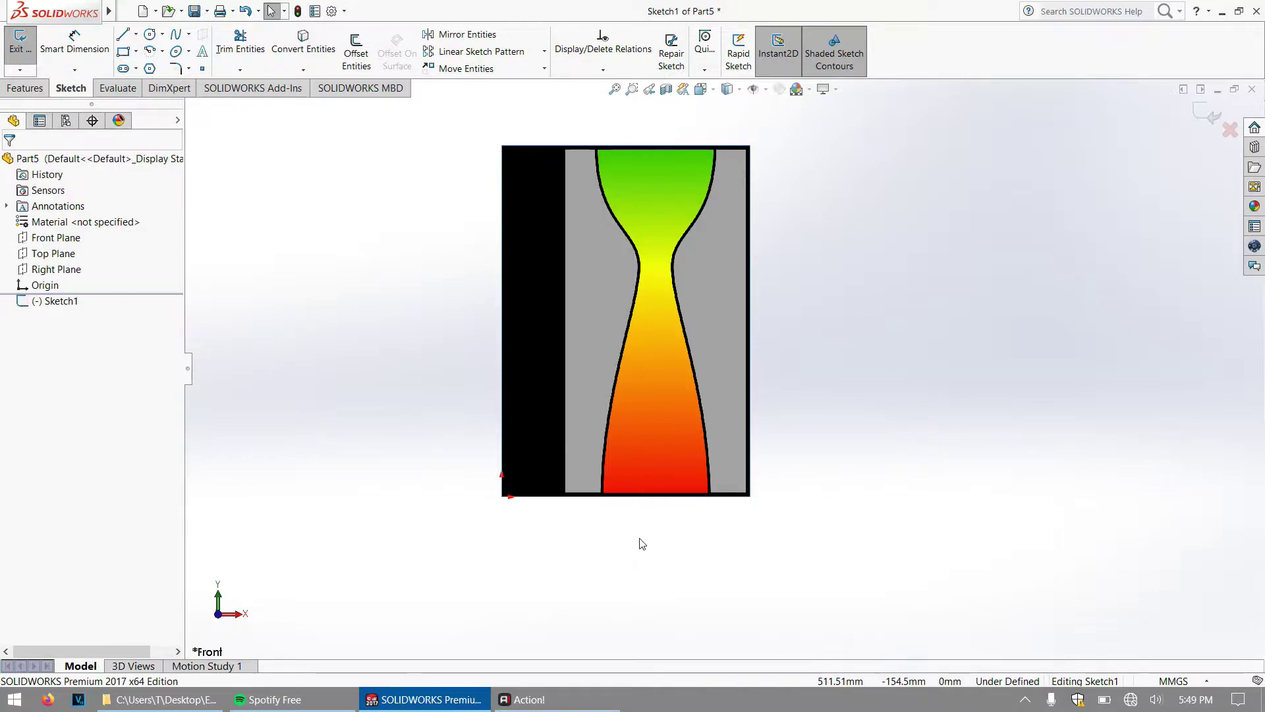
pyautogui.click(124, 40)
# Step: Draw a horizontal line from the nozzle inlet's top-left edge to its top-right edge
pyautogui.scroll(5, 610, 179)
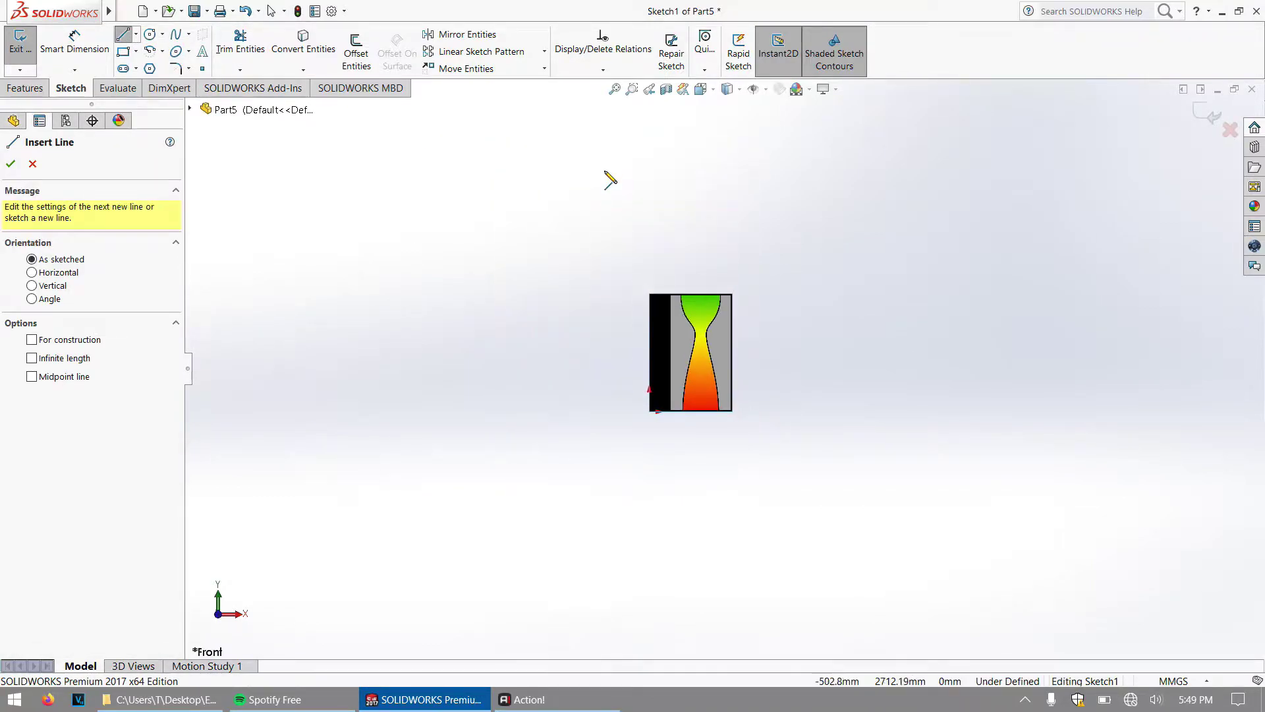
pyautogui.scroll(-10, 1045, 615)
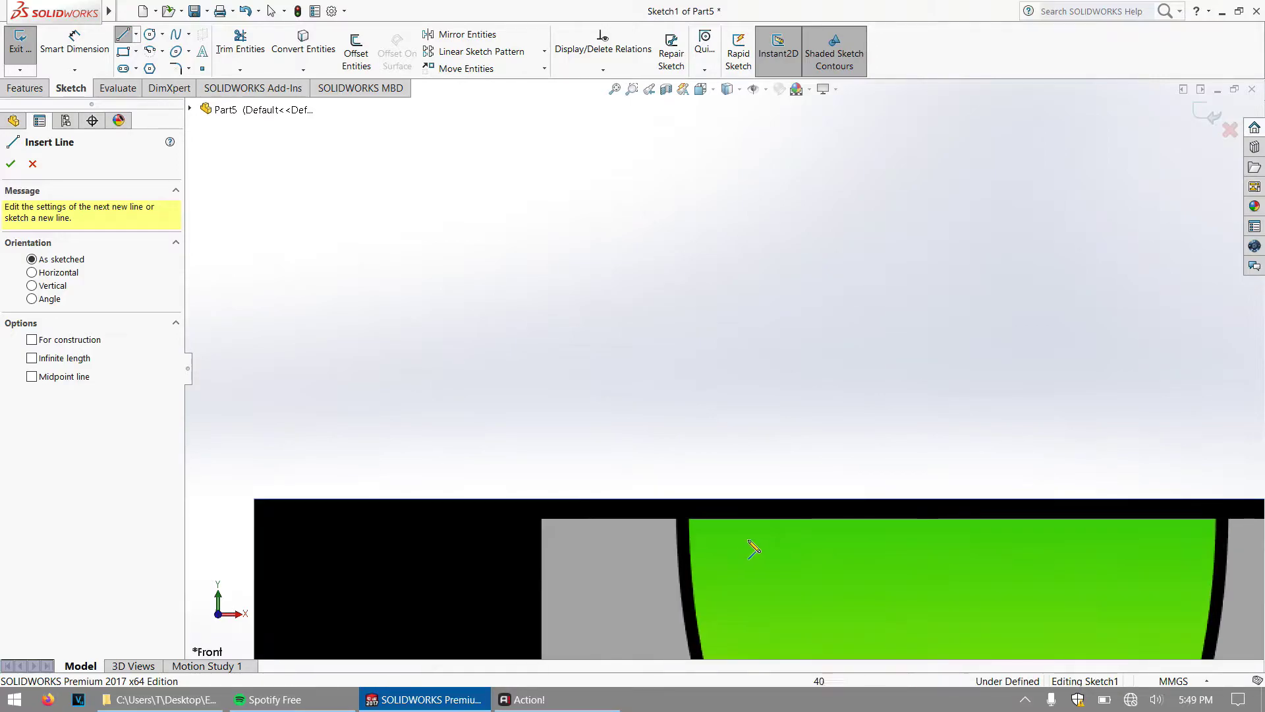
pyautogui.click(684, 524)
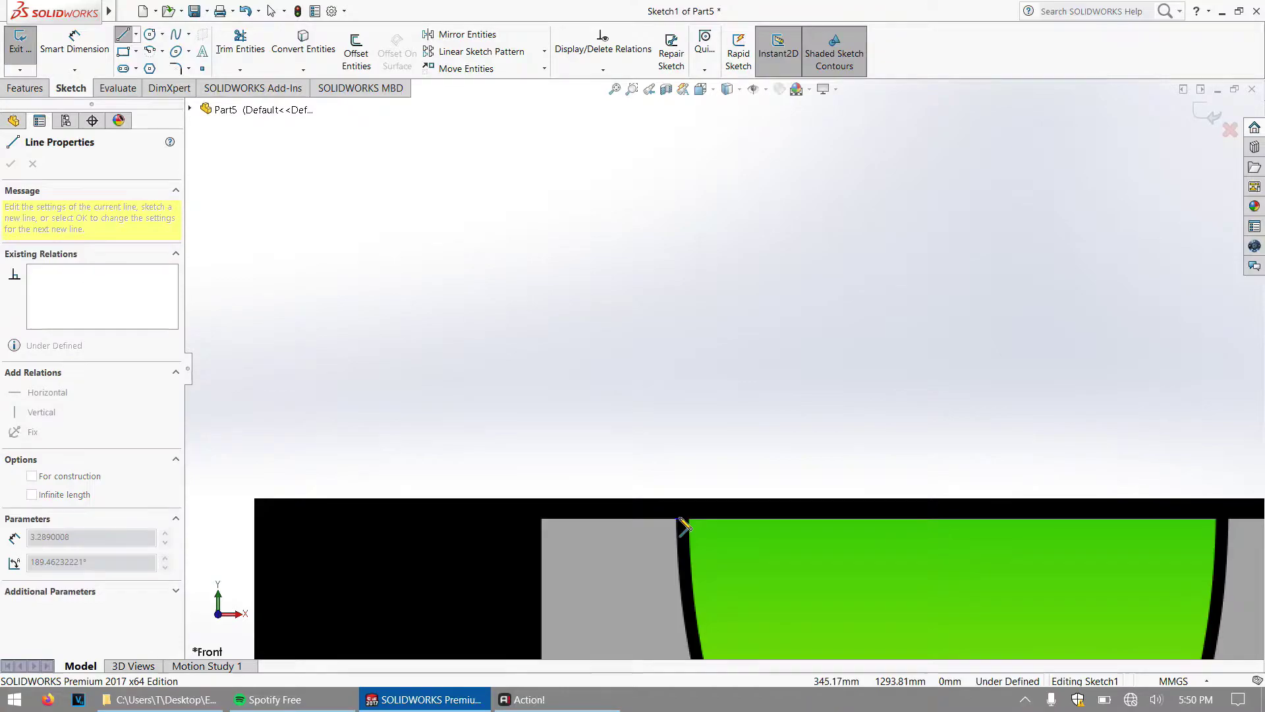
pyautogui.click(1227, 520)
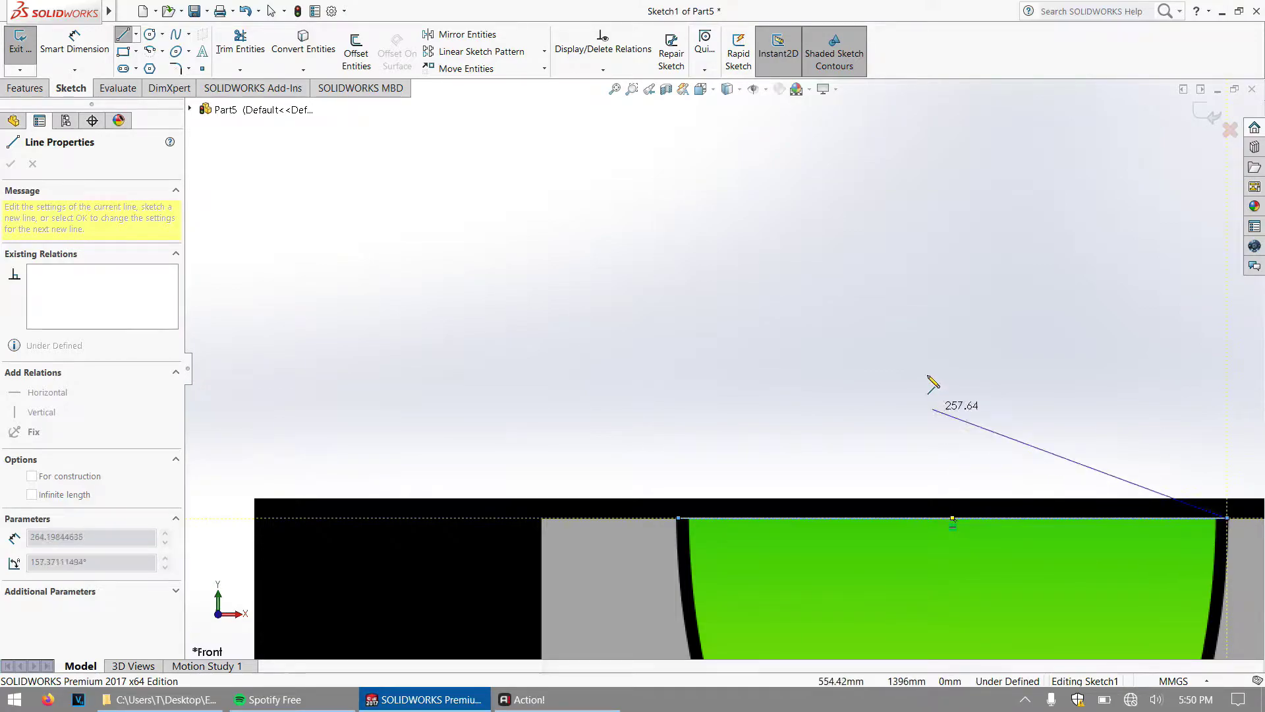
pyautogui.press('Escape')
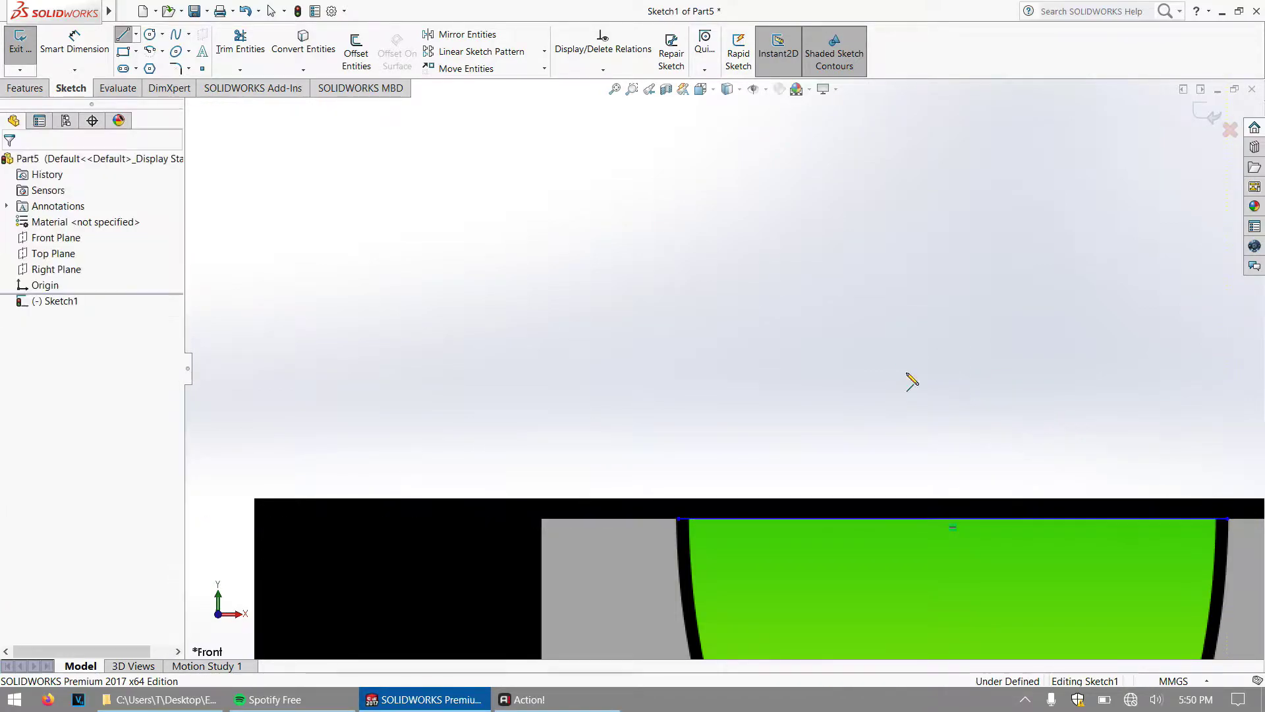
pyautogui.press('Escape')
pyautogui.scroll(5, 996, 518)
pyautogui.scroll(-4, 856, 474)
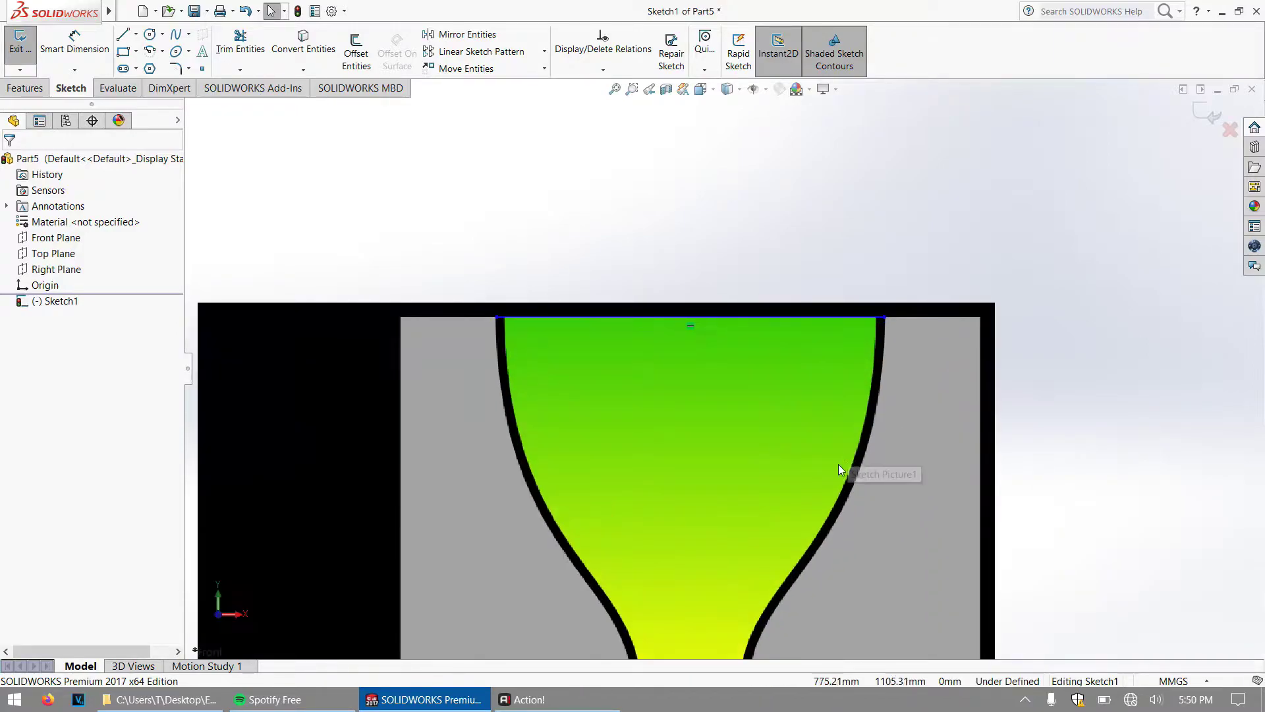
pyautogui.scroll(4, 843, 463)
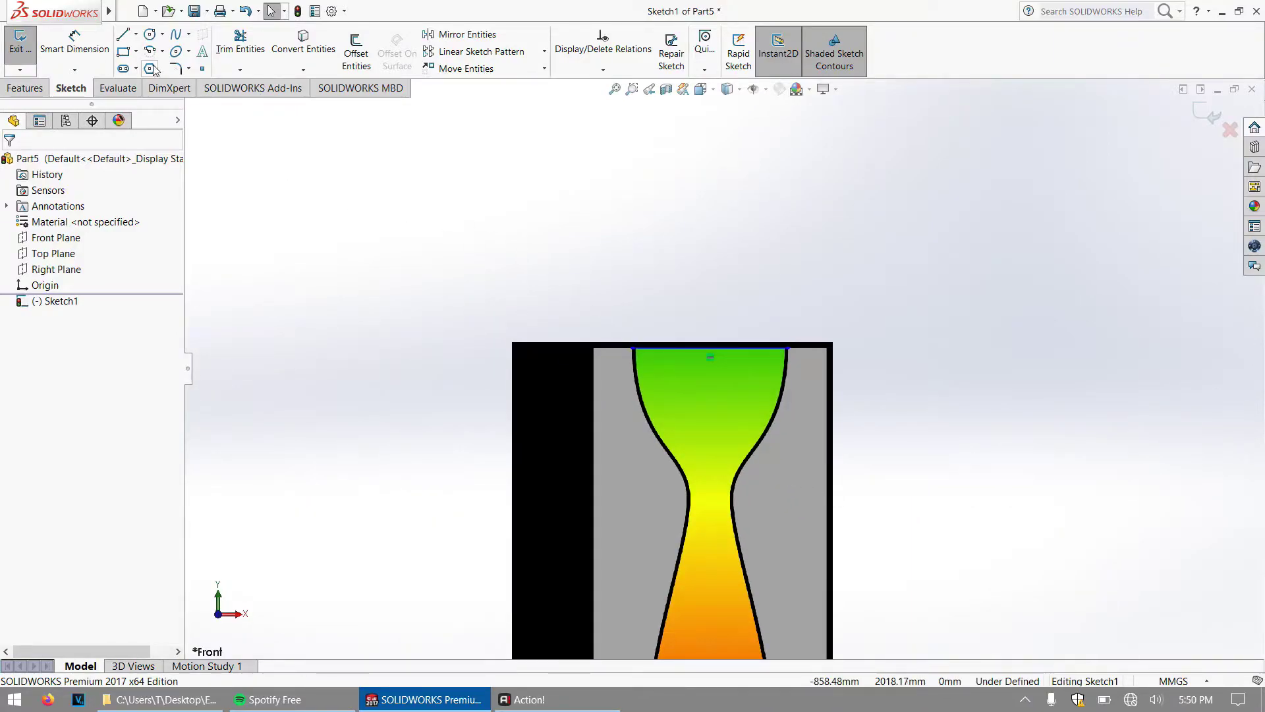
pyautogui.click(137, 35)
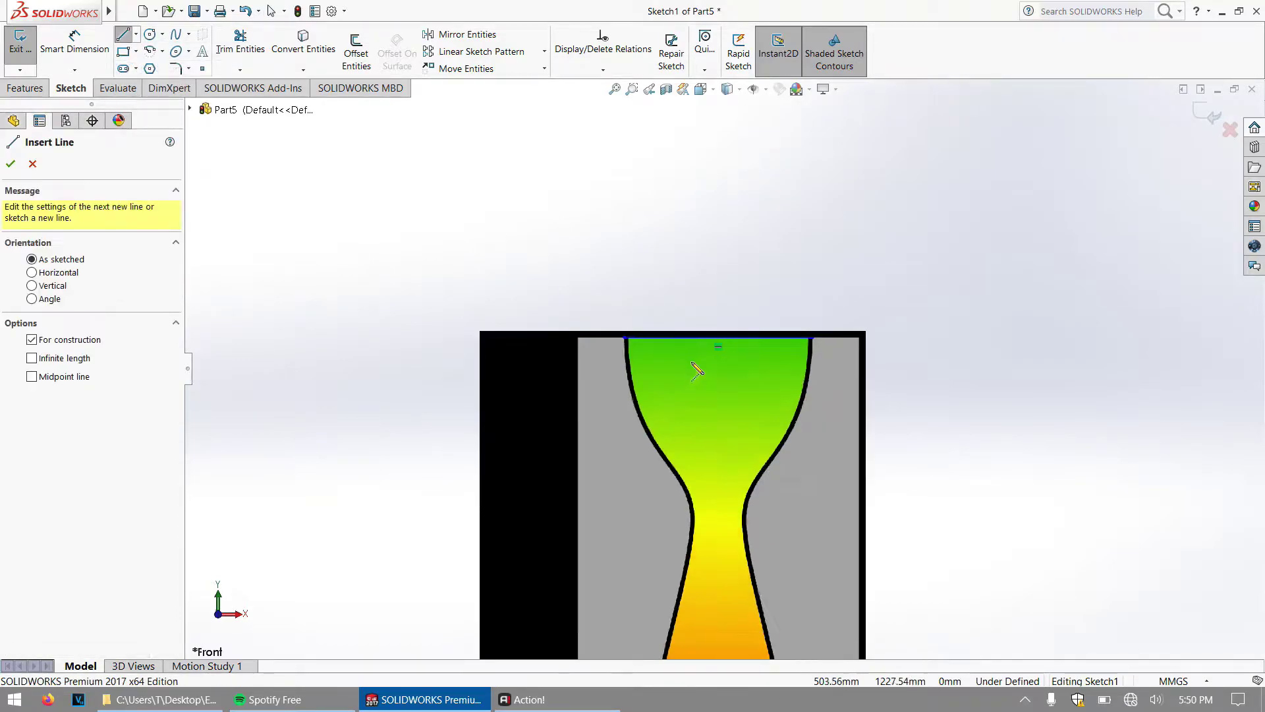
# Step: Draw a vertical centerline from the top line's middle to just below the nozzle's bottom edge
pyautogui.scroll(-6, 718, 396)
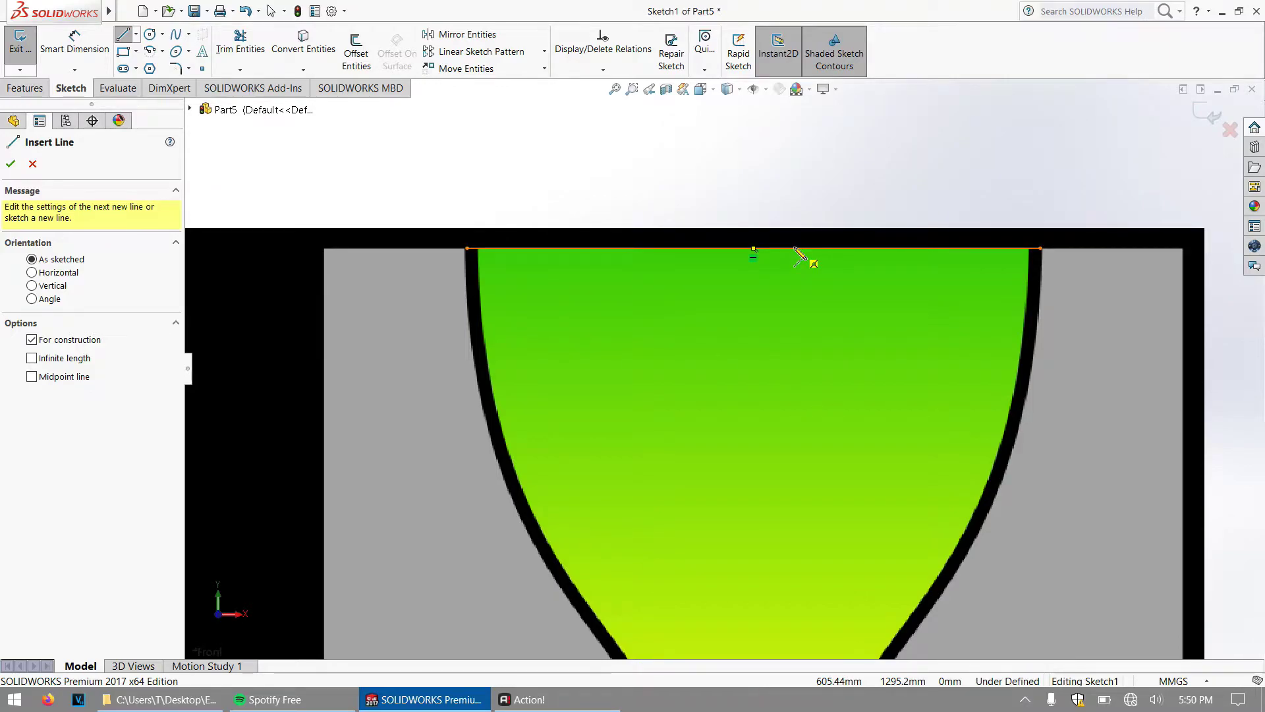
pyautogui.click(755, 250)
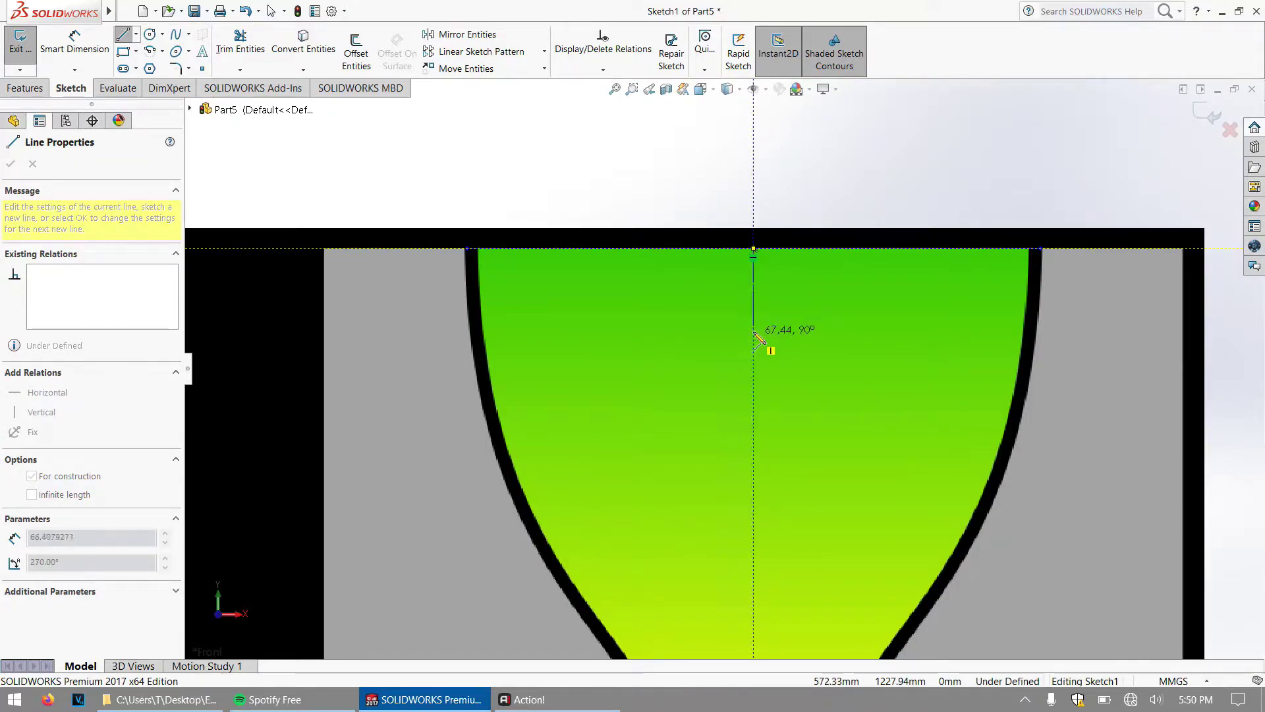
pyautogui.scroll(-2, 756, 429)
pyautogui.scroll(10, 757, 452)
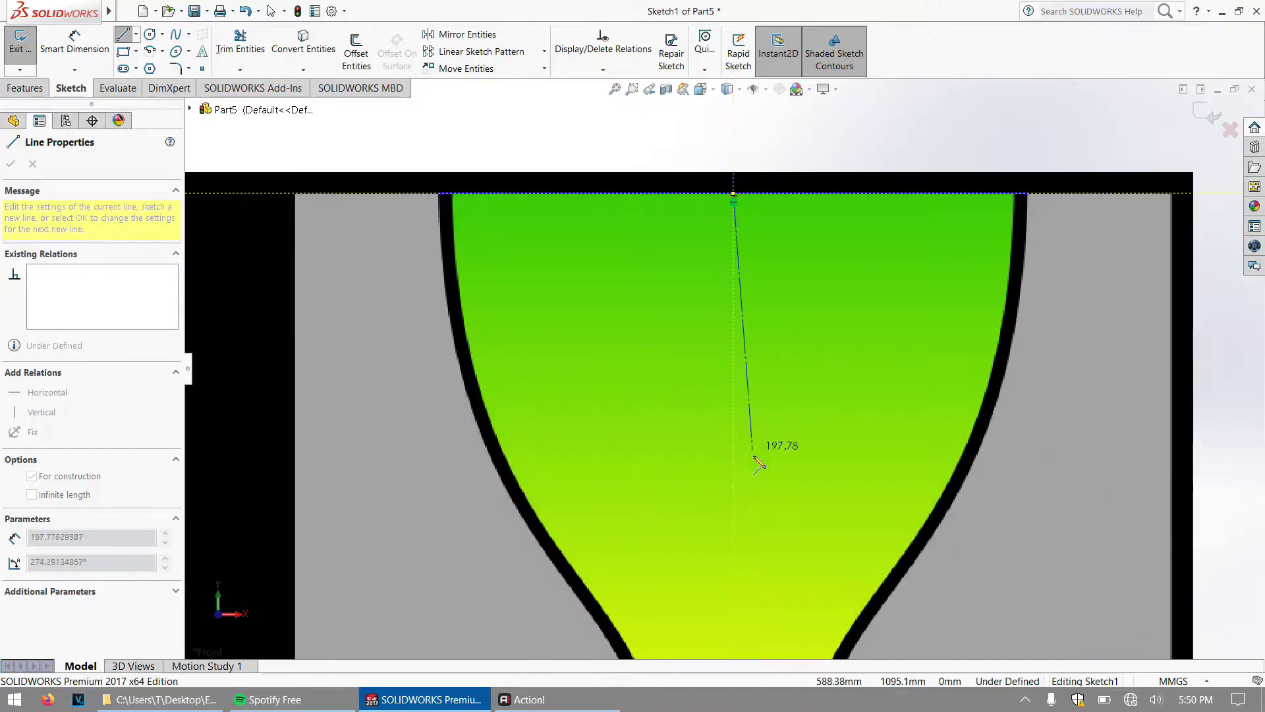
pyautogui.scroll(-8, 737, 541)
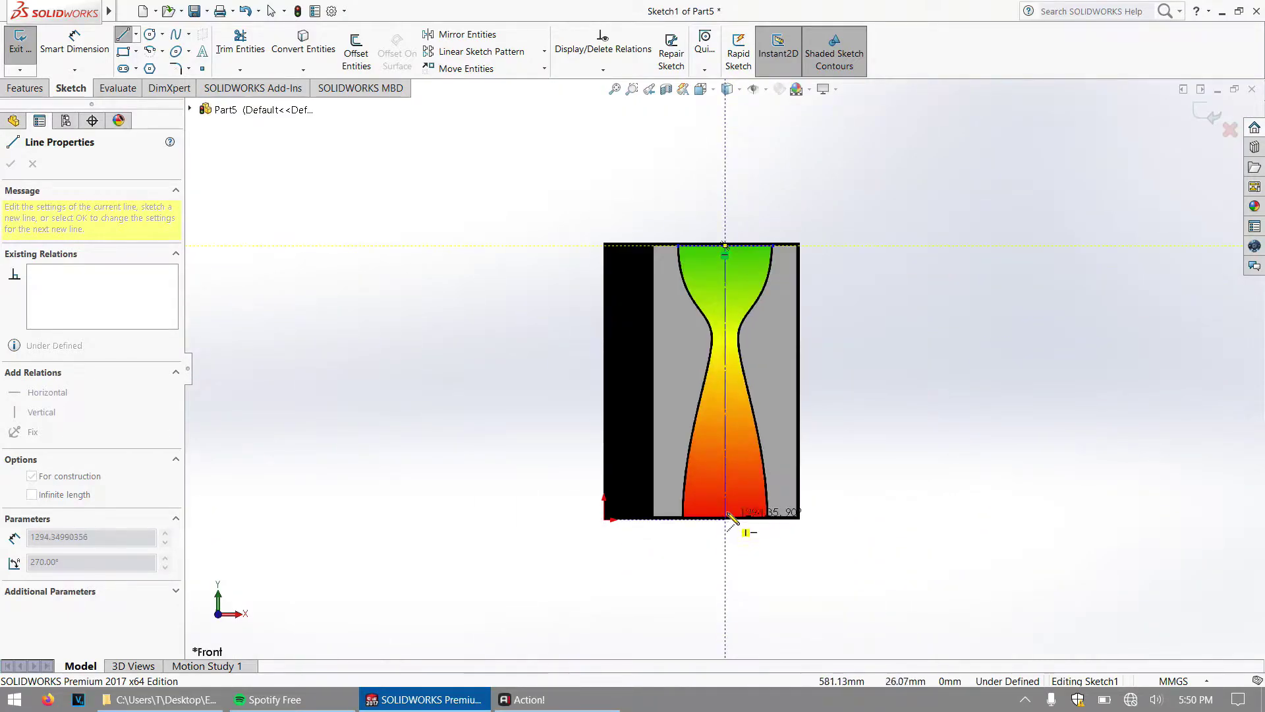
pyautogui.scroll(-3, 727, 521)
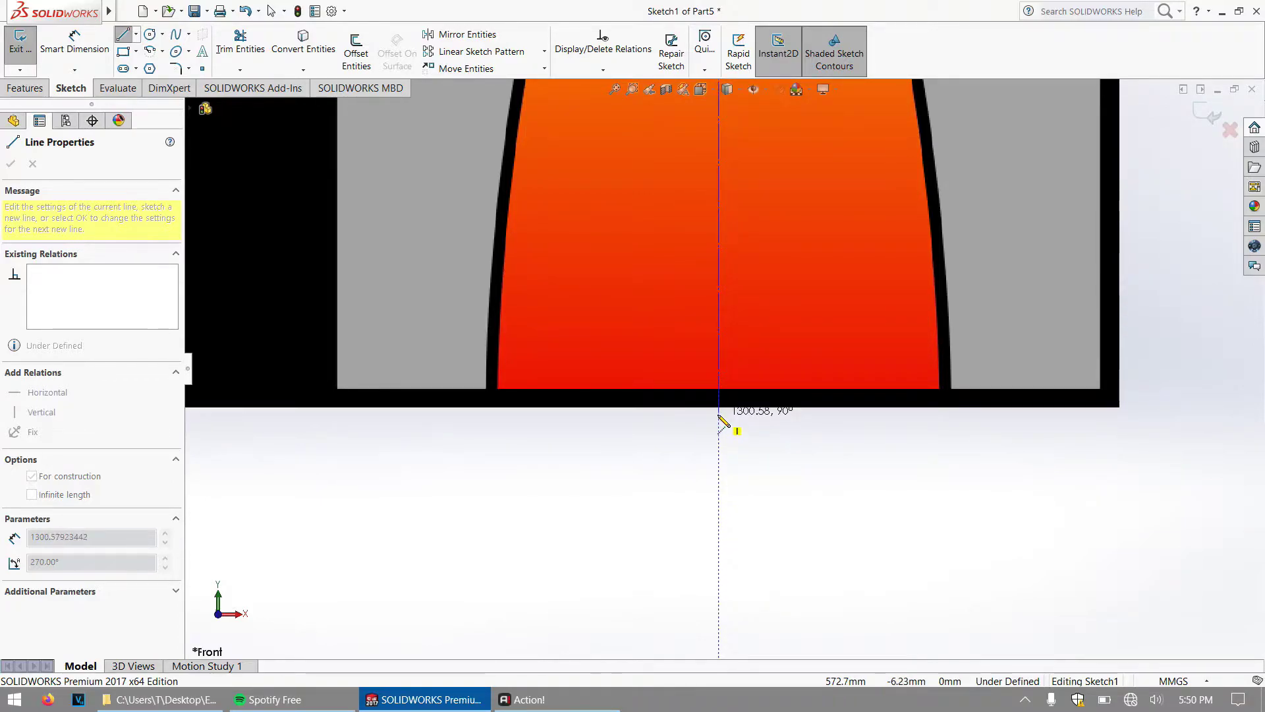
pyautogui.click(719, 427)
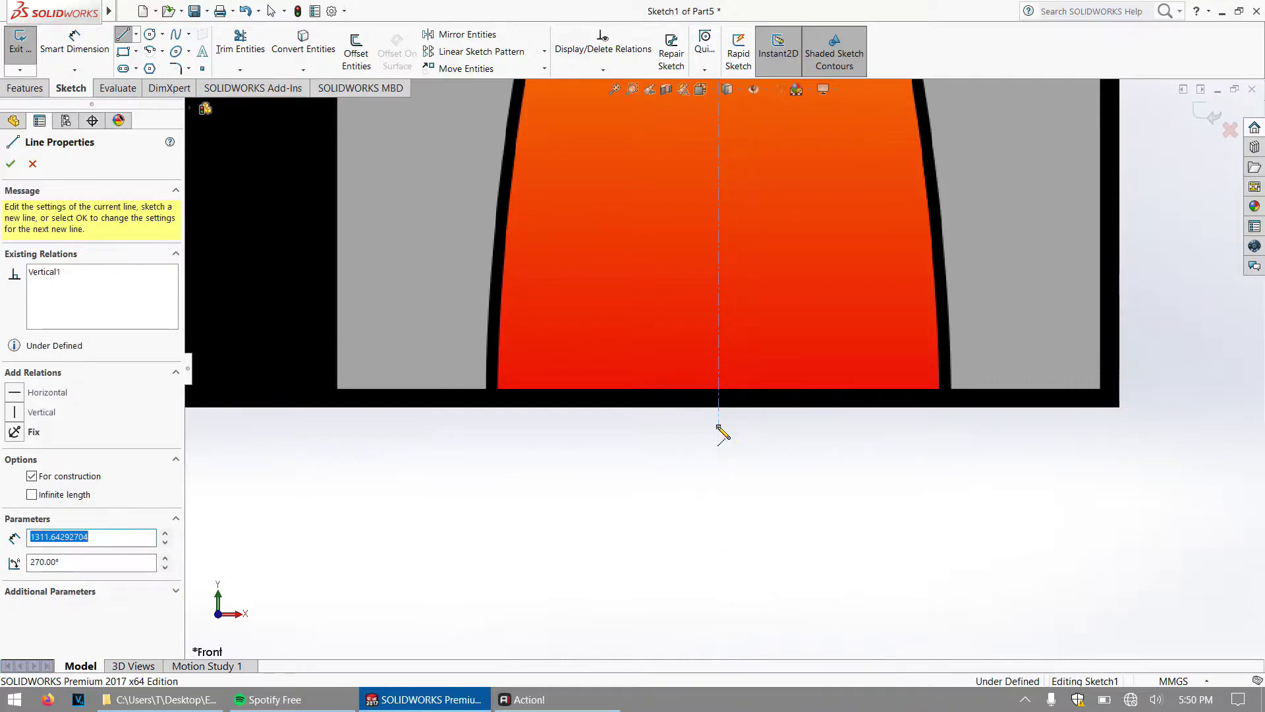
pyautogui.press('Escape')
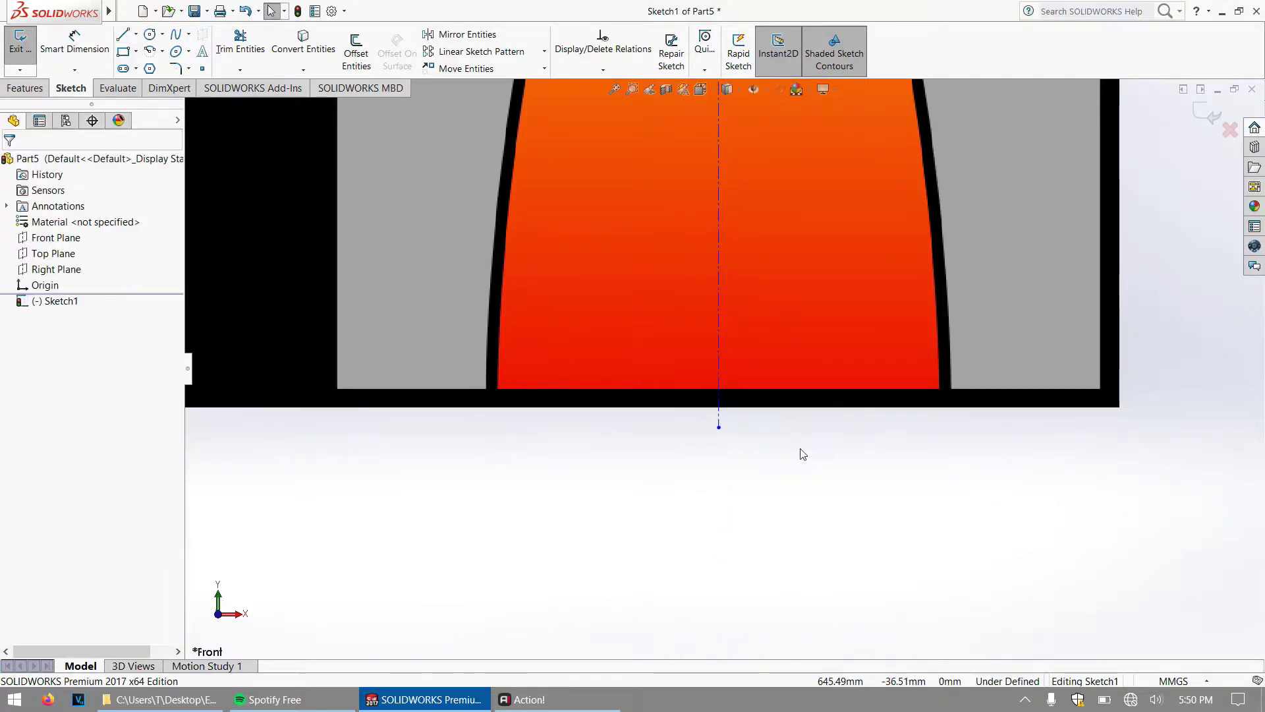
pyautogui.scroll(3, 766, 358)
pyautogui.scroll(3, 766, 363)
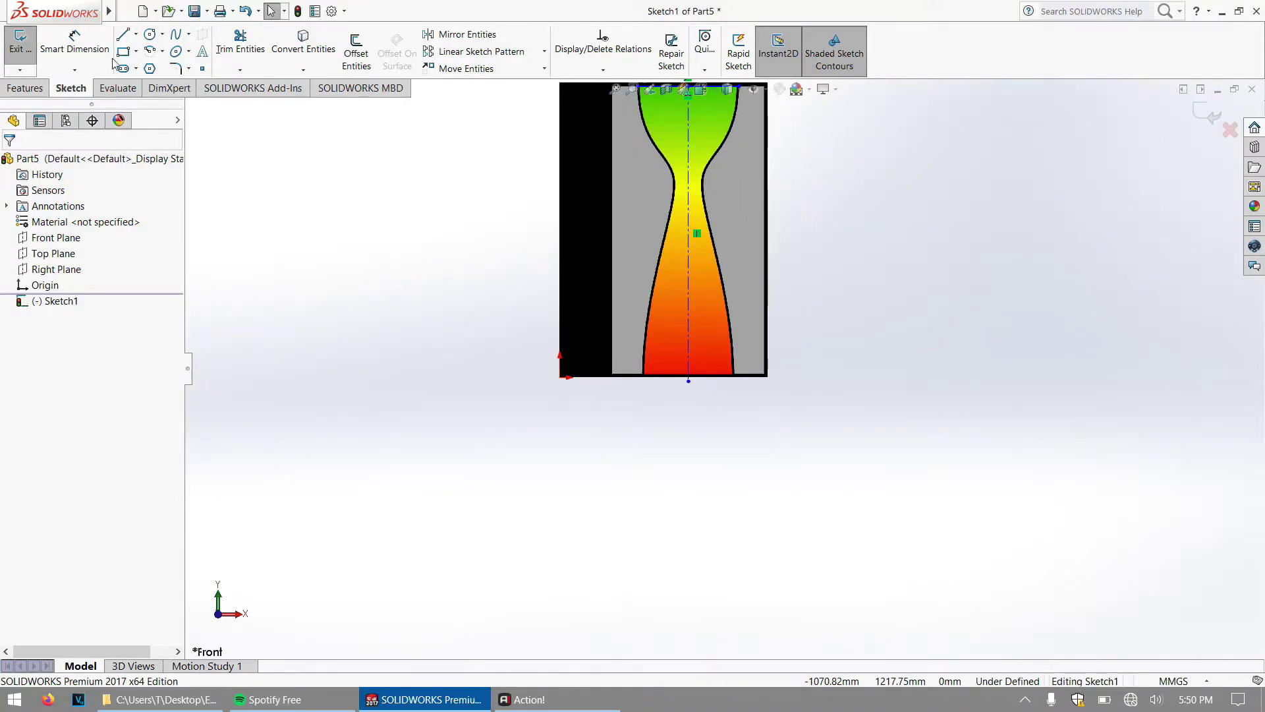
# Step: Dimension the centerline length (1311.64), try 1300, then undo back to the original length
pyautogui.click(74, 39)
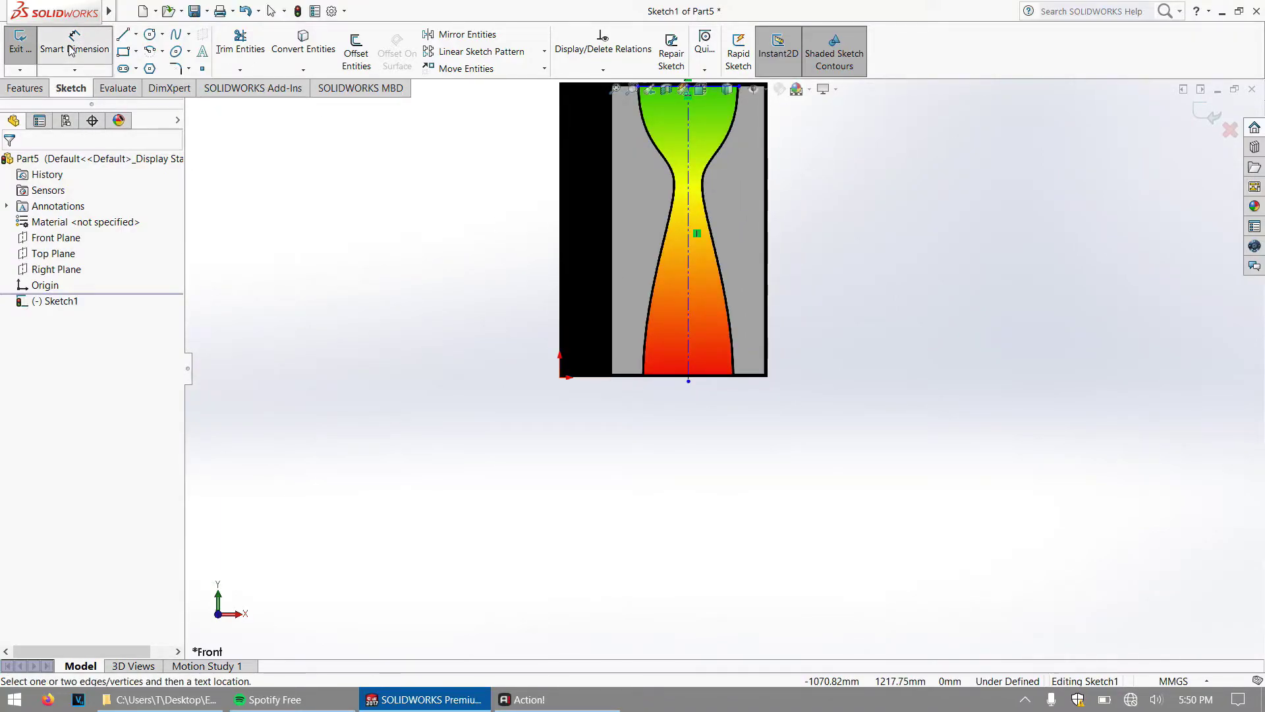
pyautogui.click(689, 196)
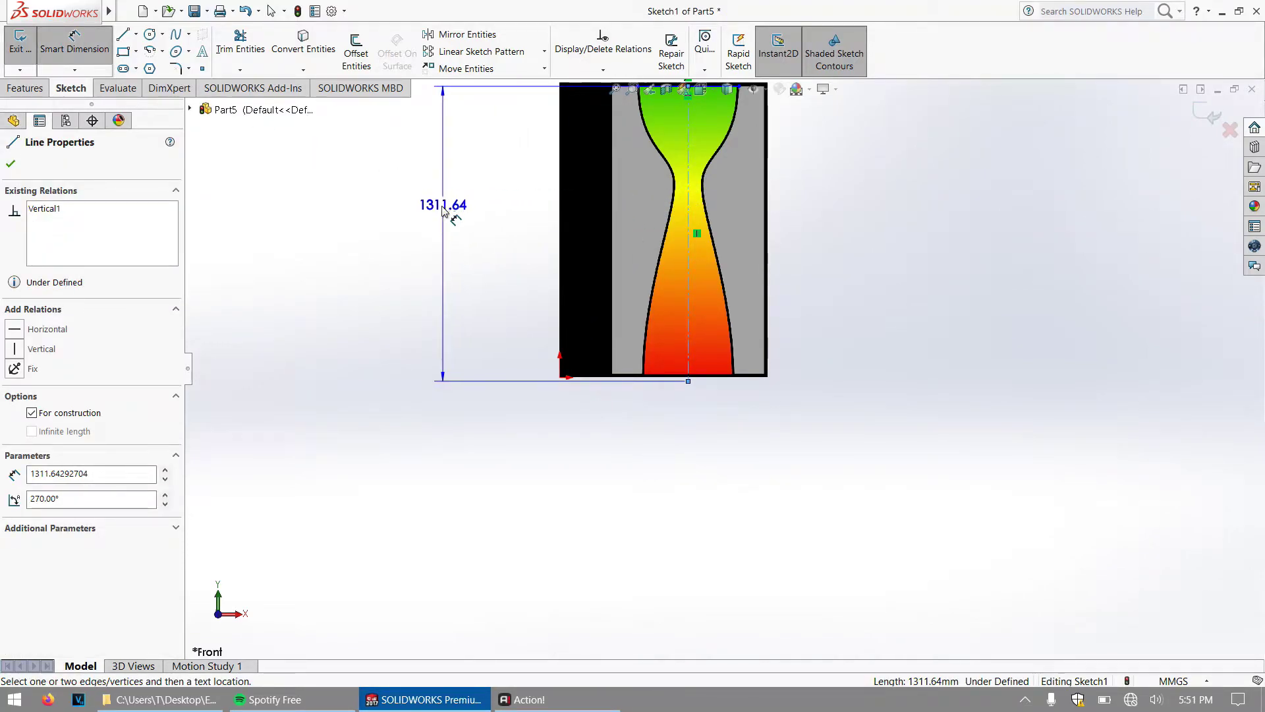
pyautogui.click(444, 210)
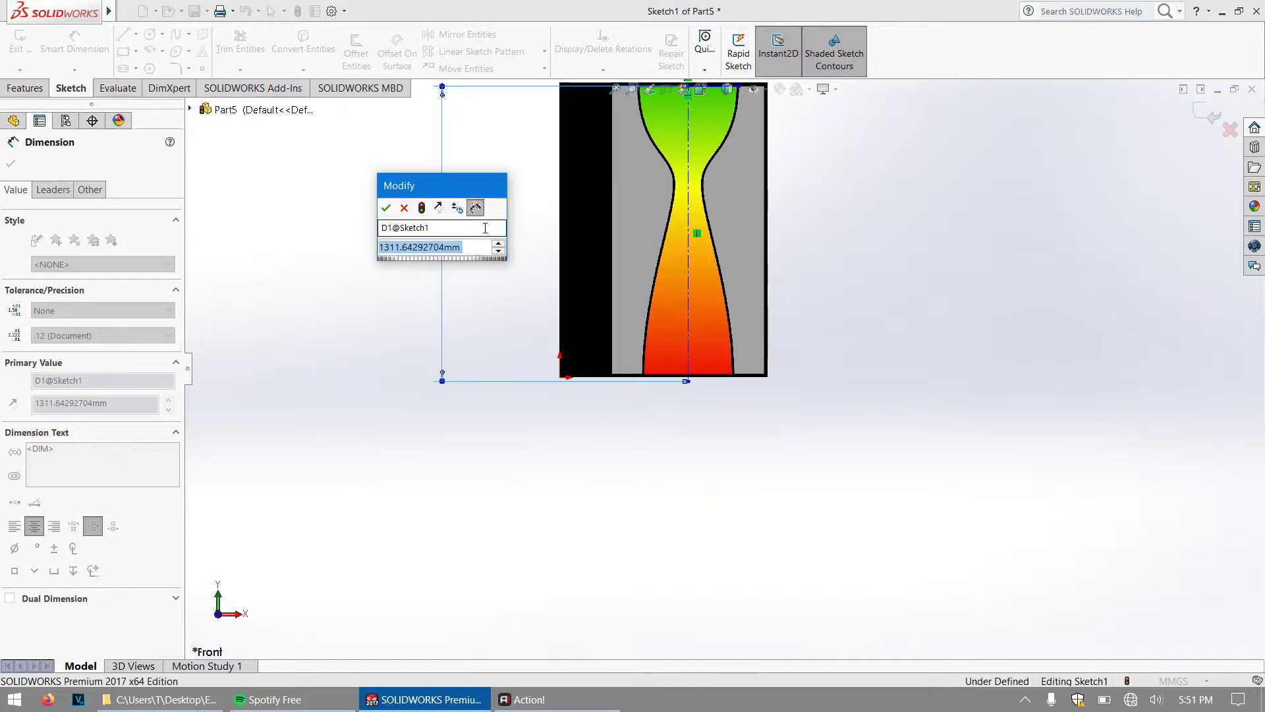
pyautogui.write('1300')
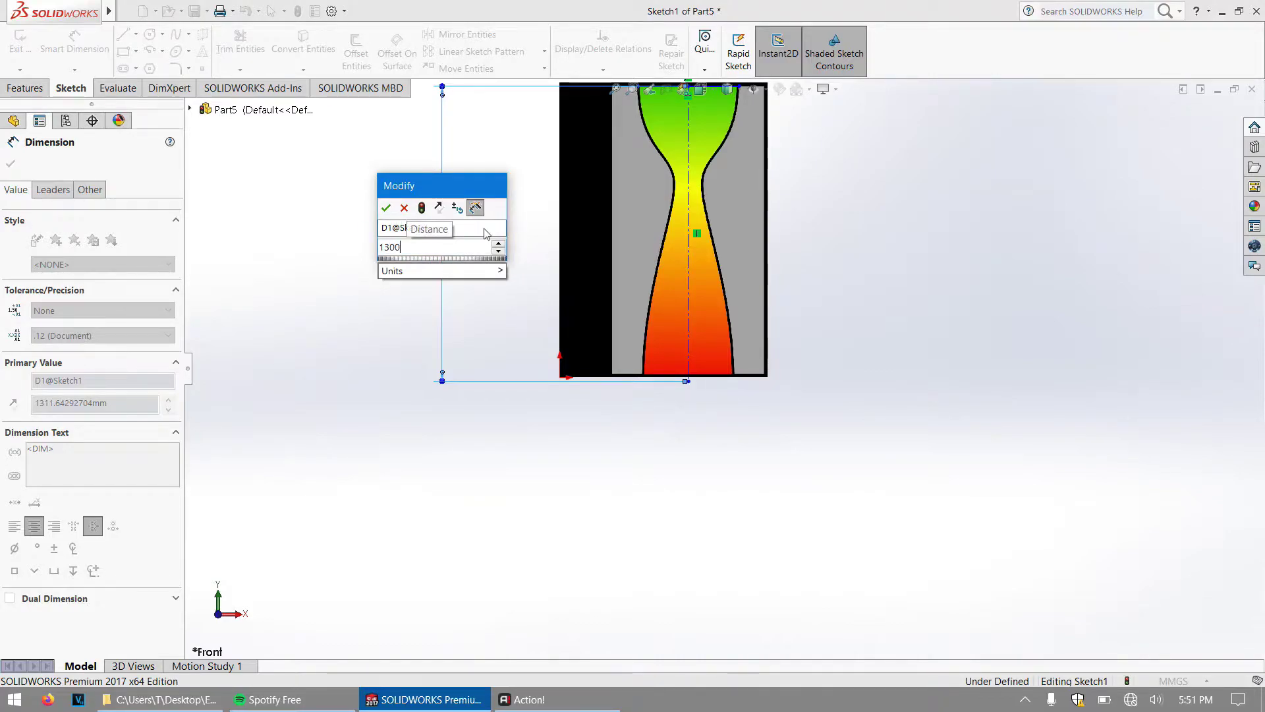
pyautogui.press('Return')
pyautogui.press('z')
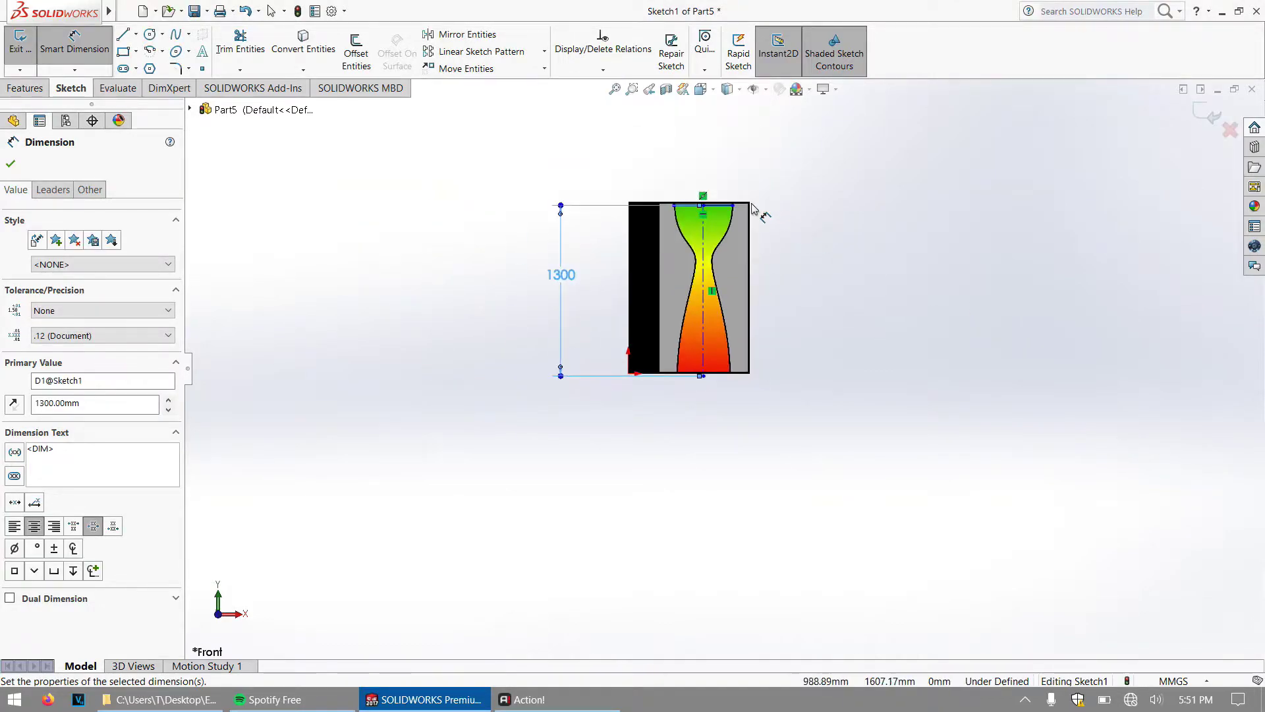
pyautogui.scroll(-6, 761, 310)
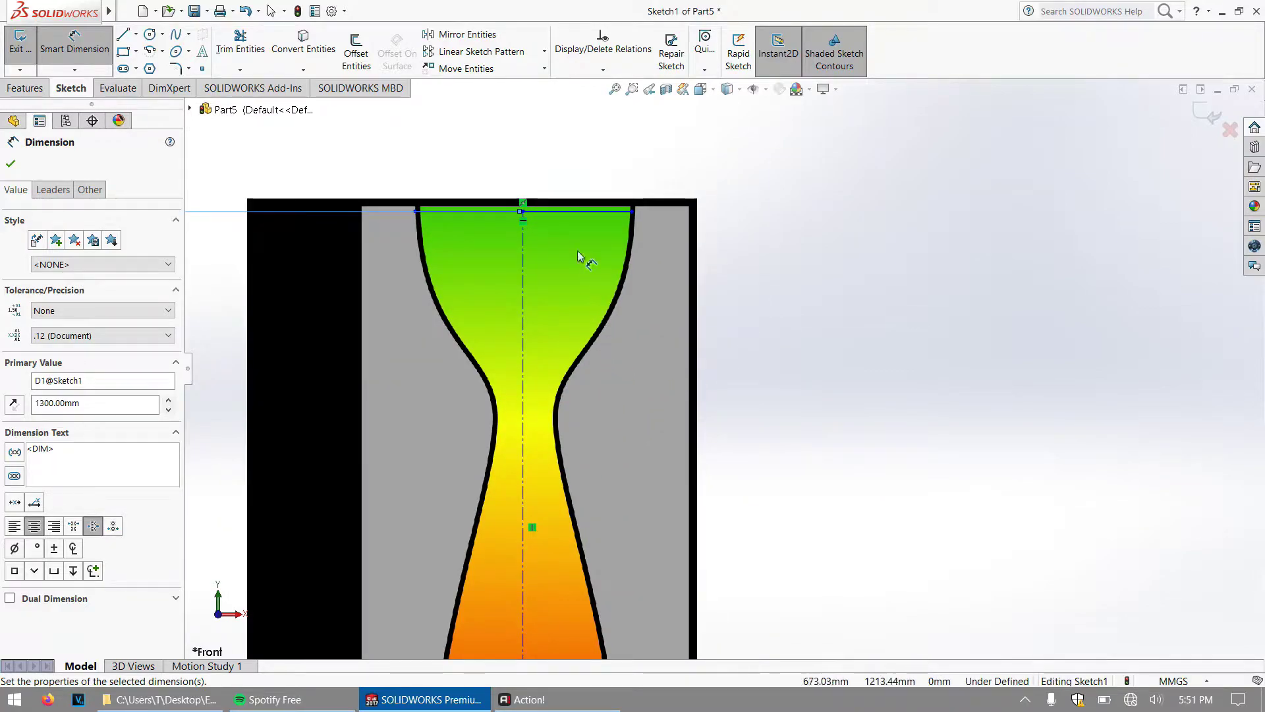
pyautogui.hotkey('ctrl', 'z')
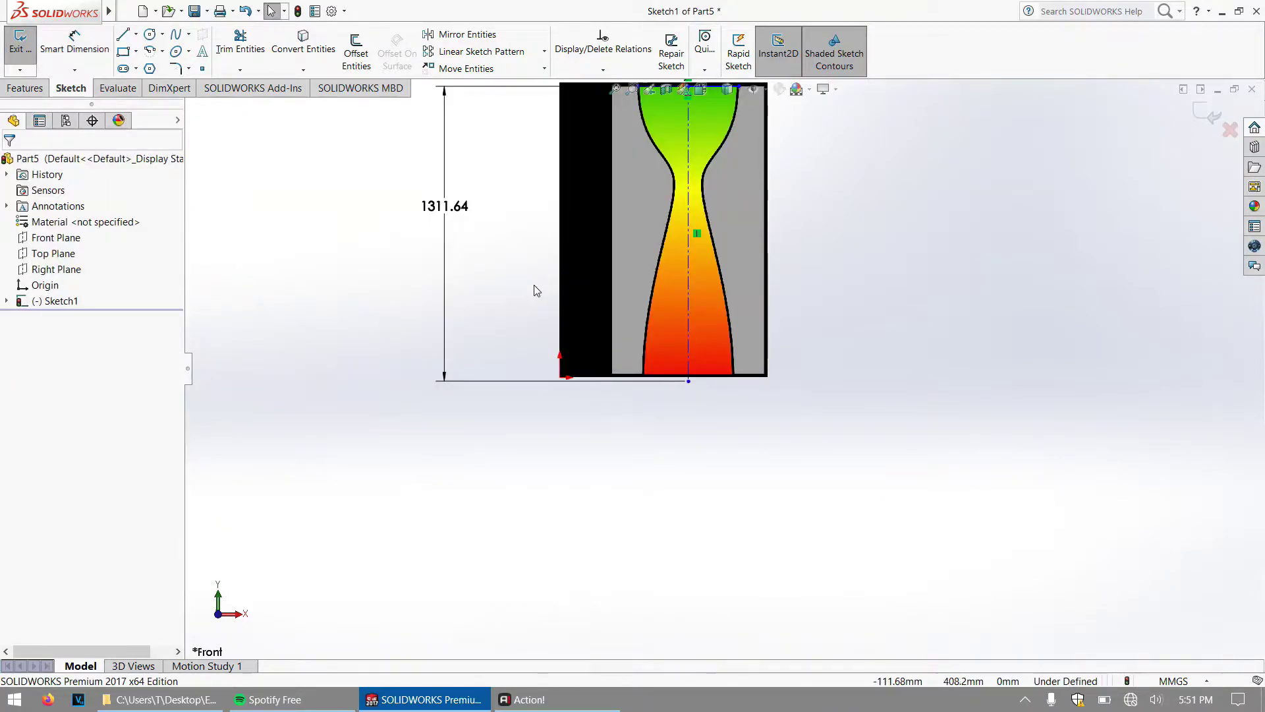
# Step: Reopen the 1311.64 dimension's value and accept it unchanged
pyautogui.scroll(-5, 667, 332)
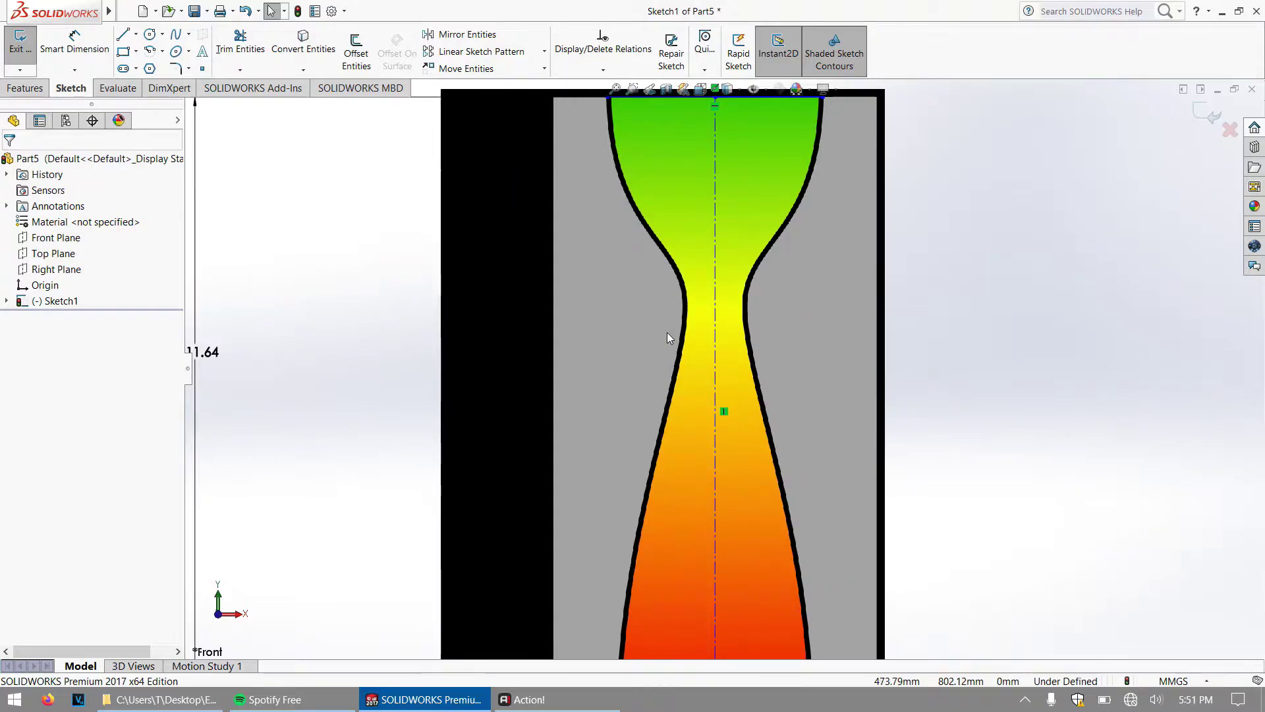
pyautogui.scroll(5, 667, 332)
pyautogui.scroll(-1, 577, 335)
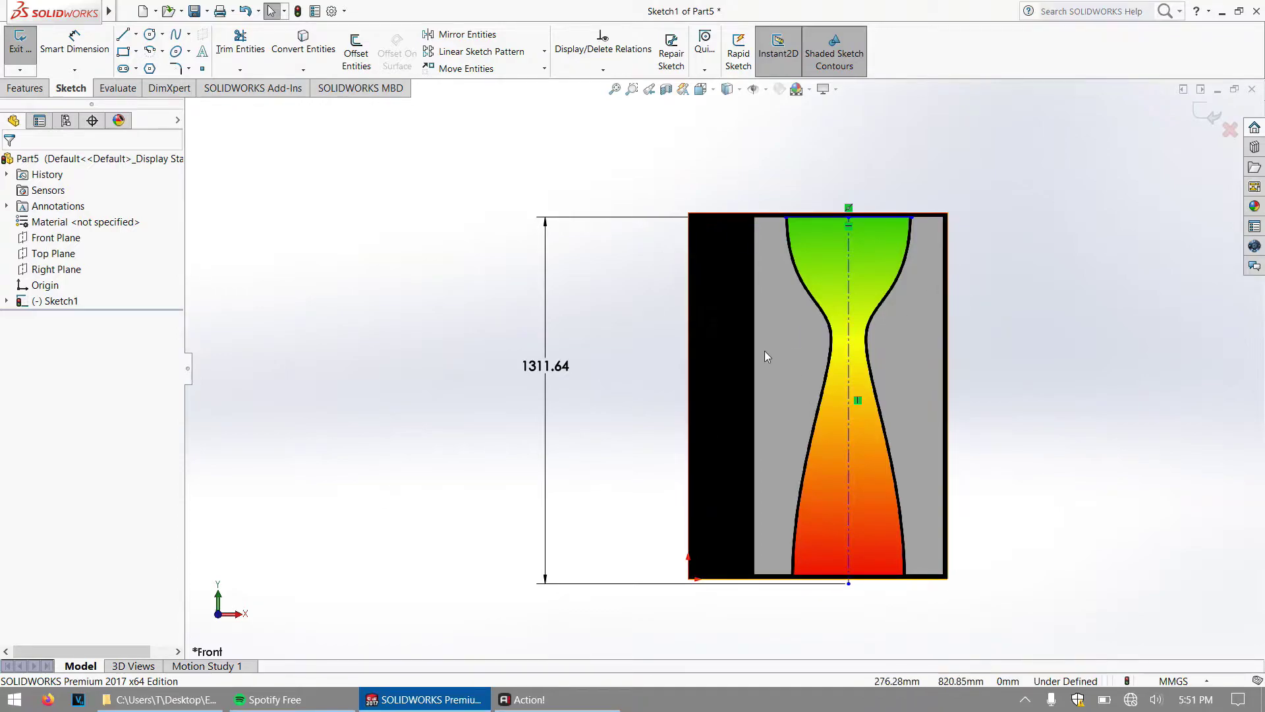
pyautogui.click(541, 368)
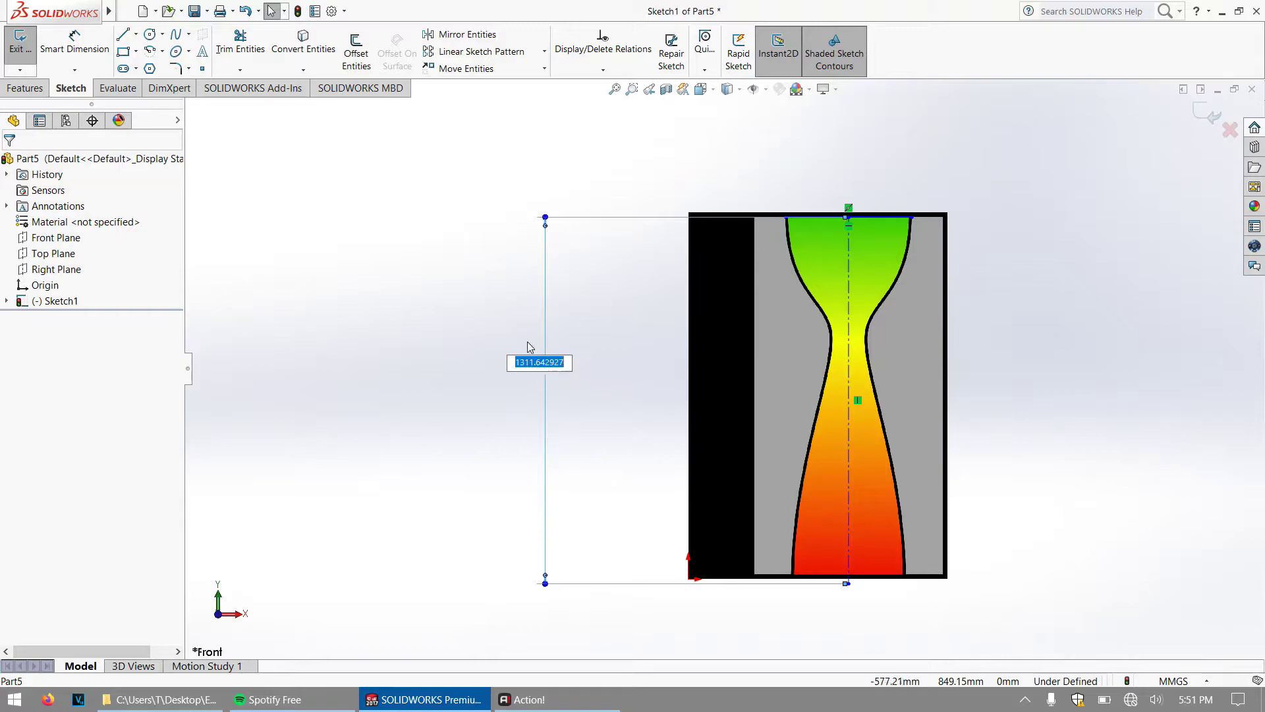
pyautogui.press('Return')
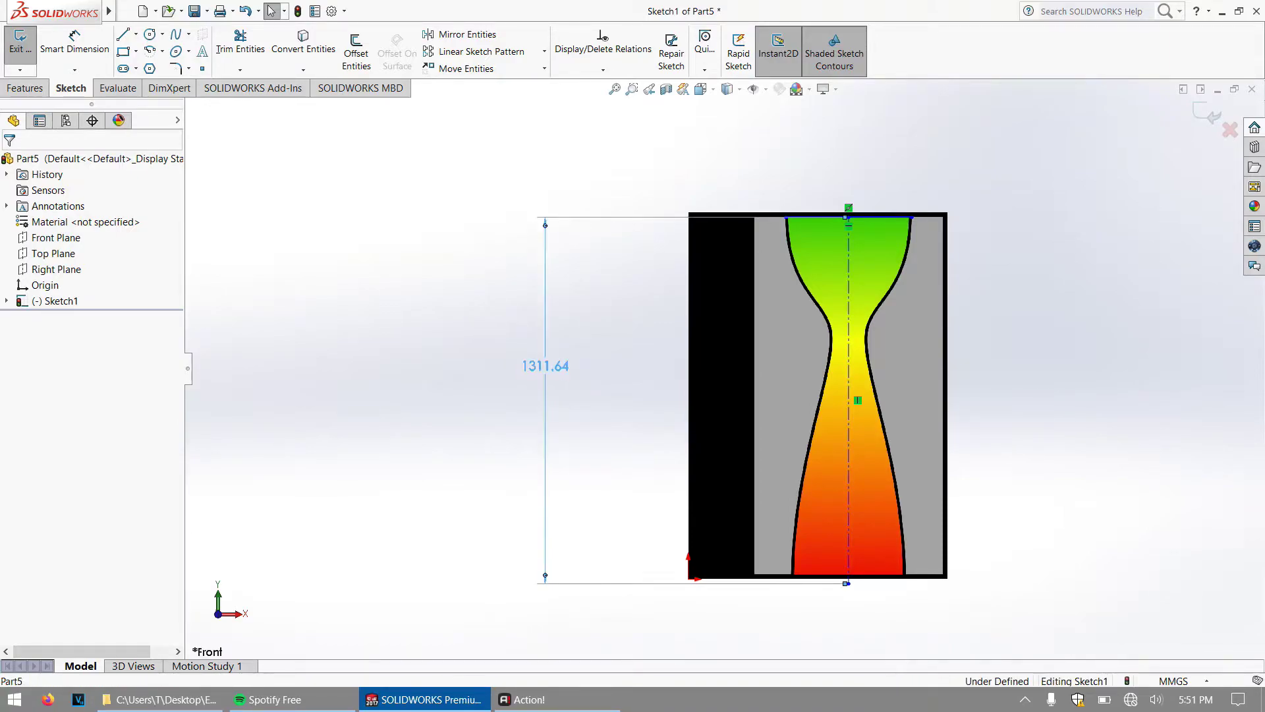
pyautogui.click(553, 370)
pyautogui.press('Return')
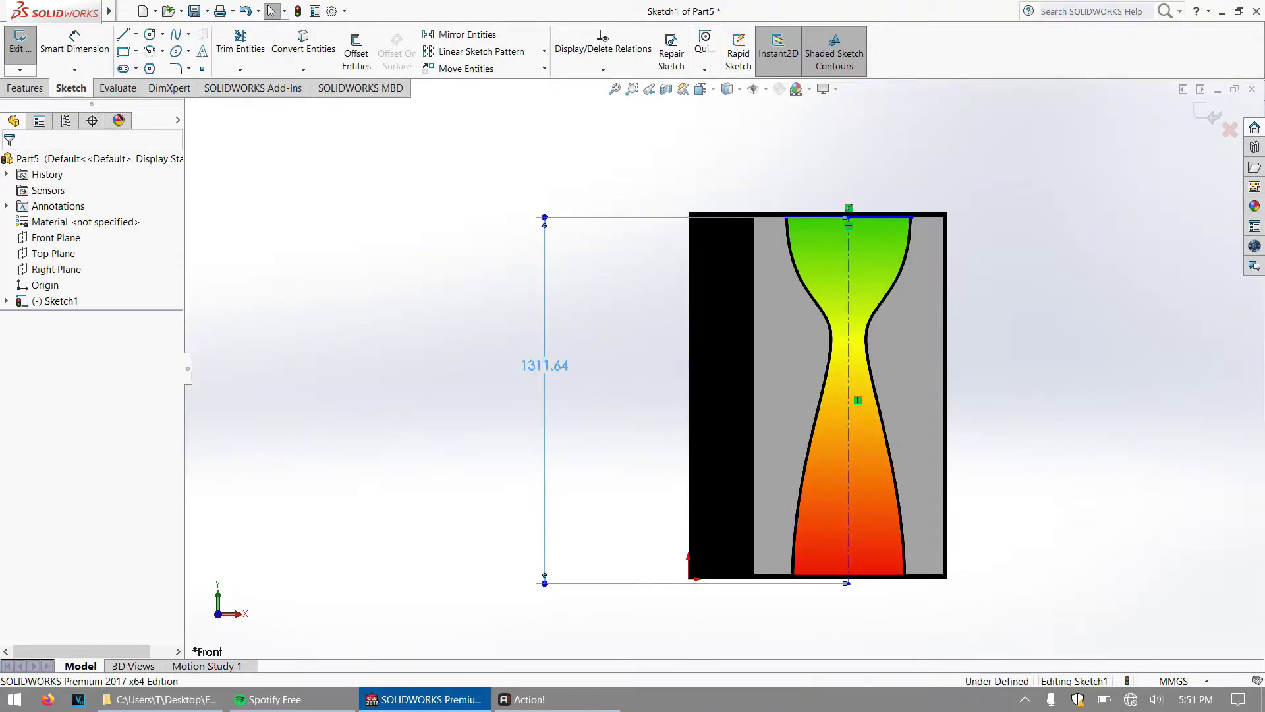
pyautogui.doubleClick(544, 365)
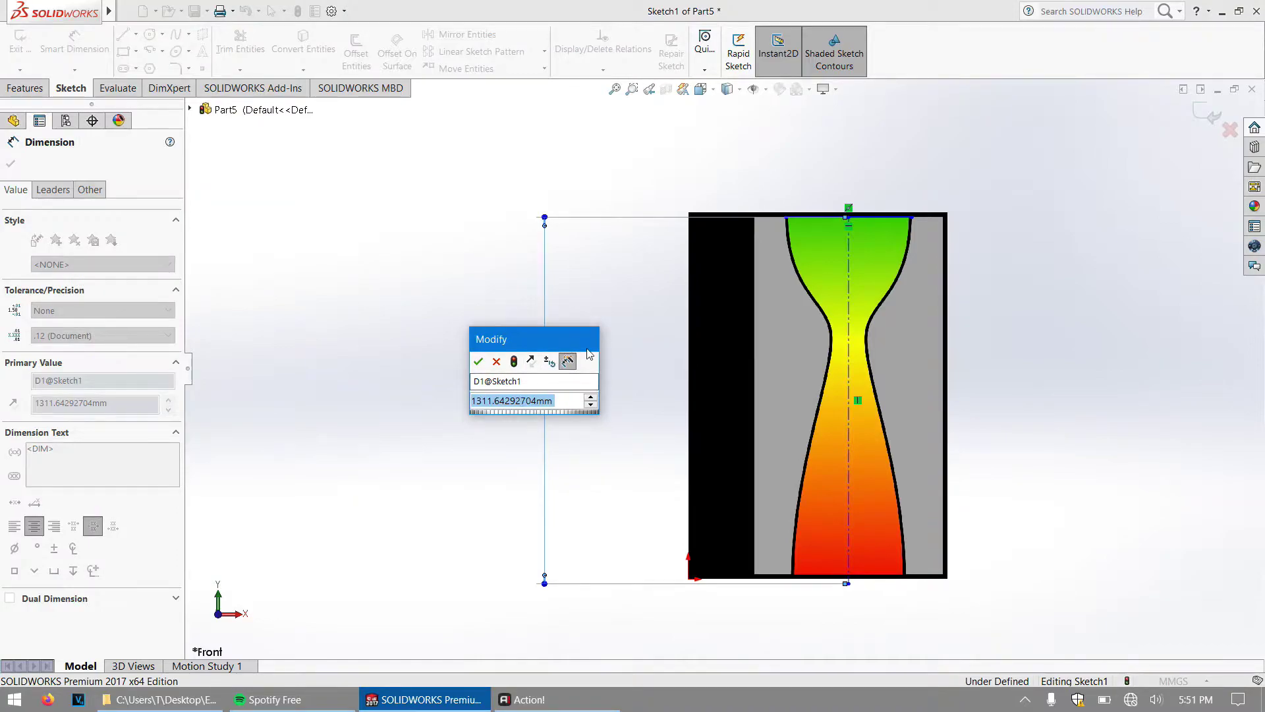
pyautogui.click(496, 361)
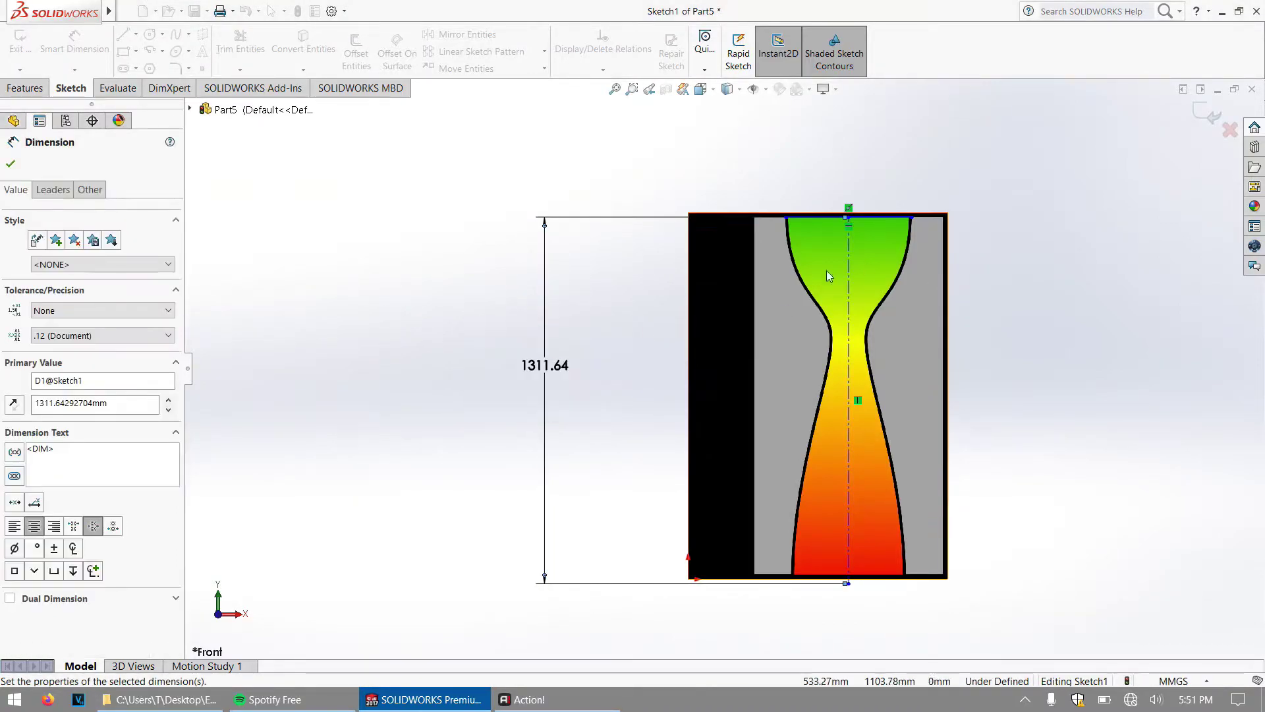
pyautogui.scroll(3, 912, 268)
pyautogui.scroll(-8, 676, 412)
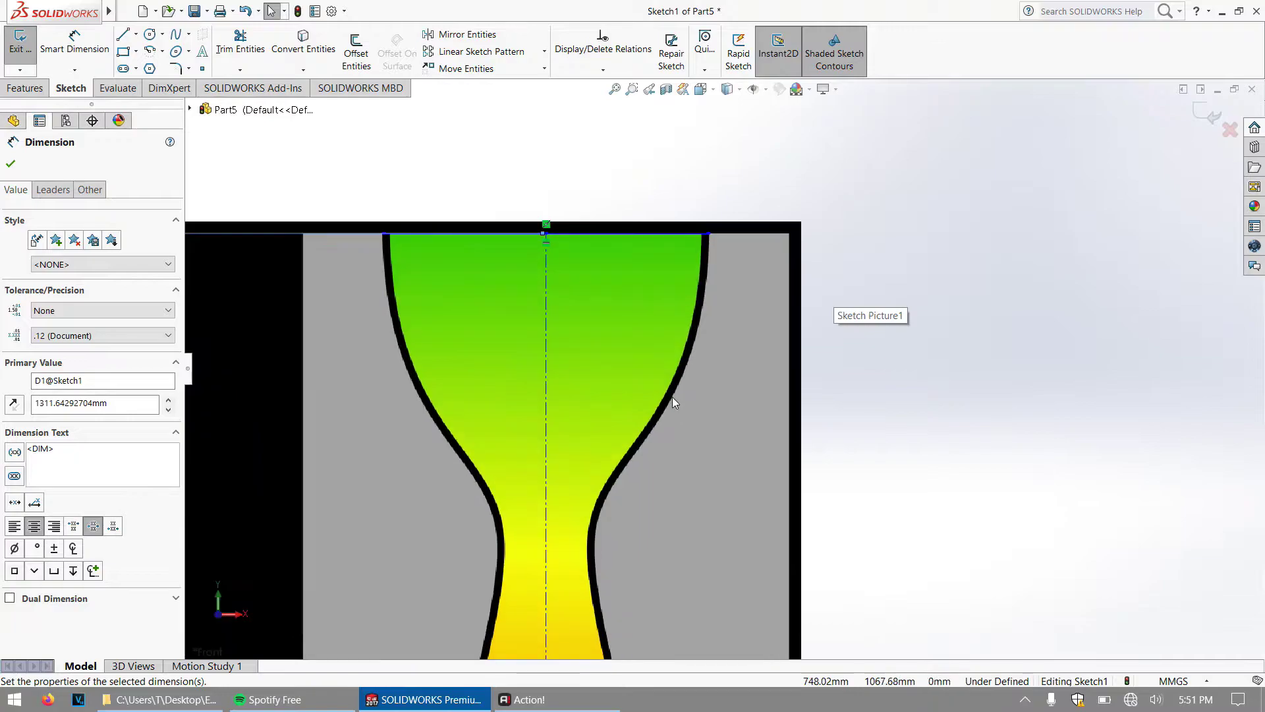
pyautogui.click(175, 34)
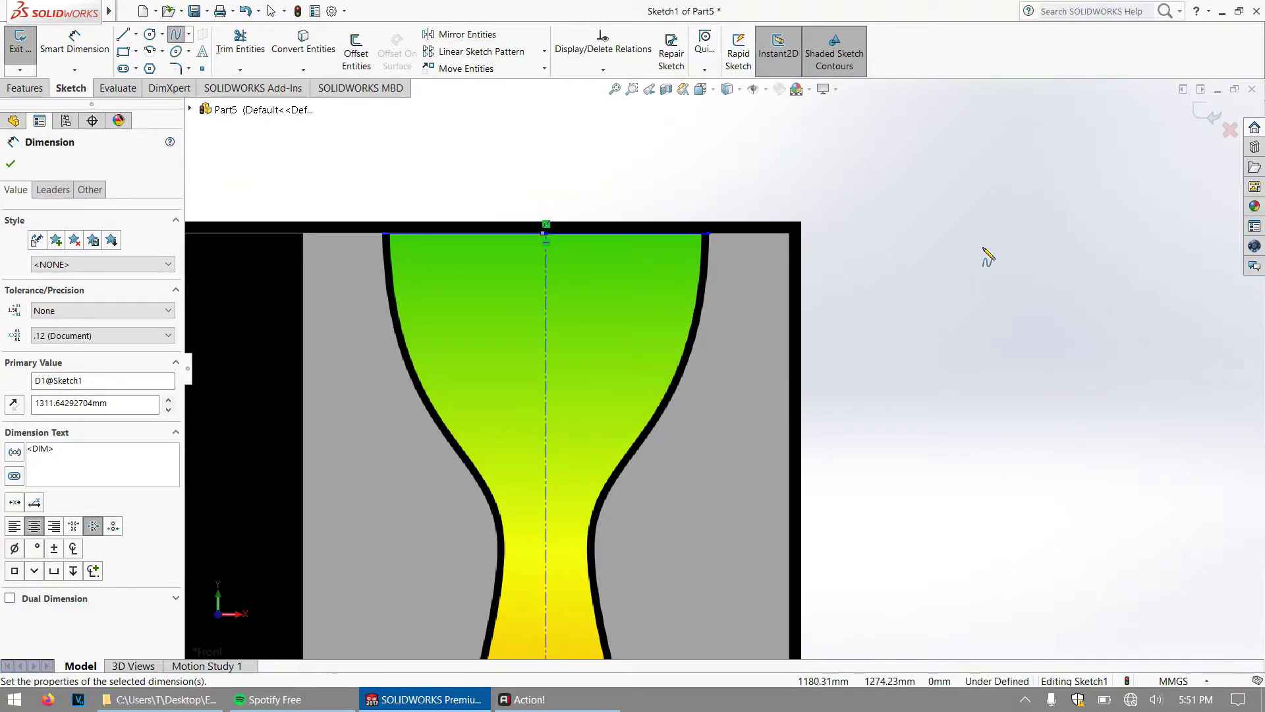
pyautogui.click(890, 331)
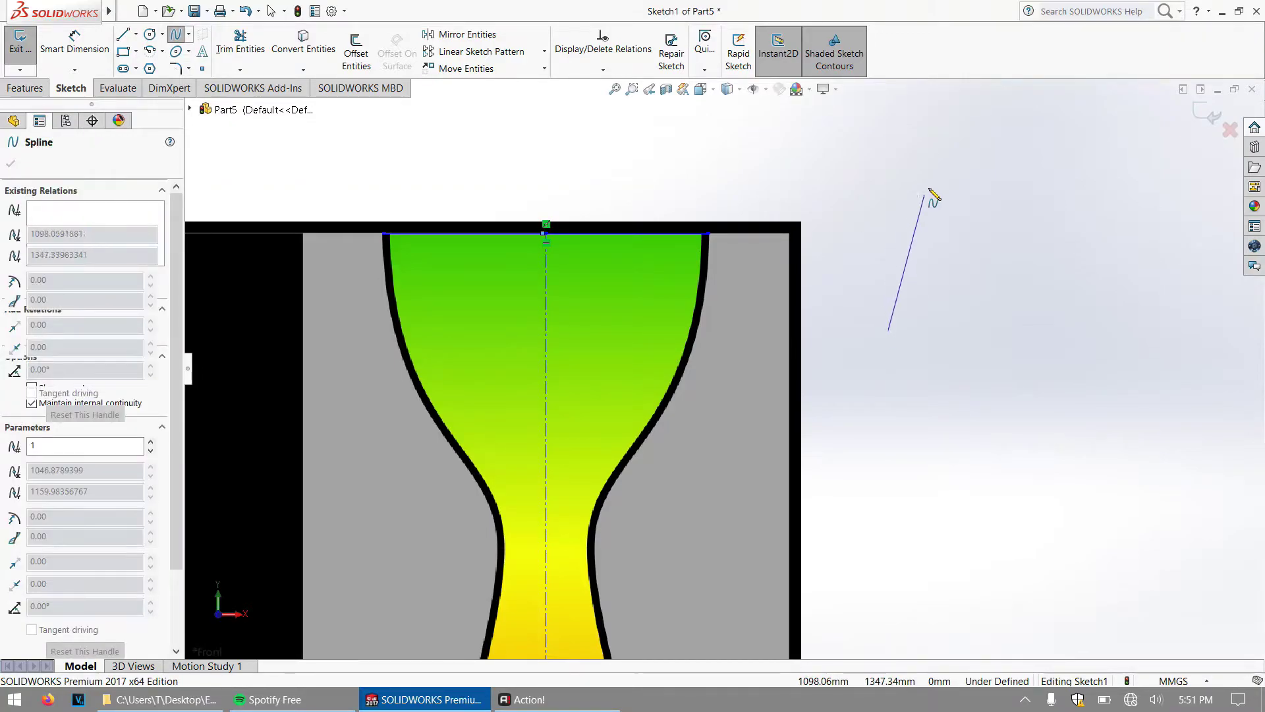
pyautogui.click(956, 141)
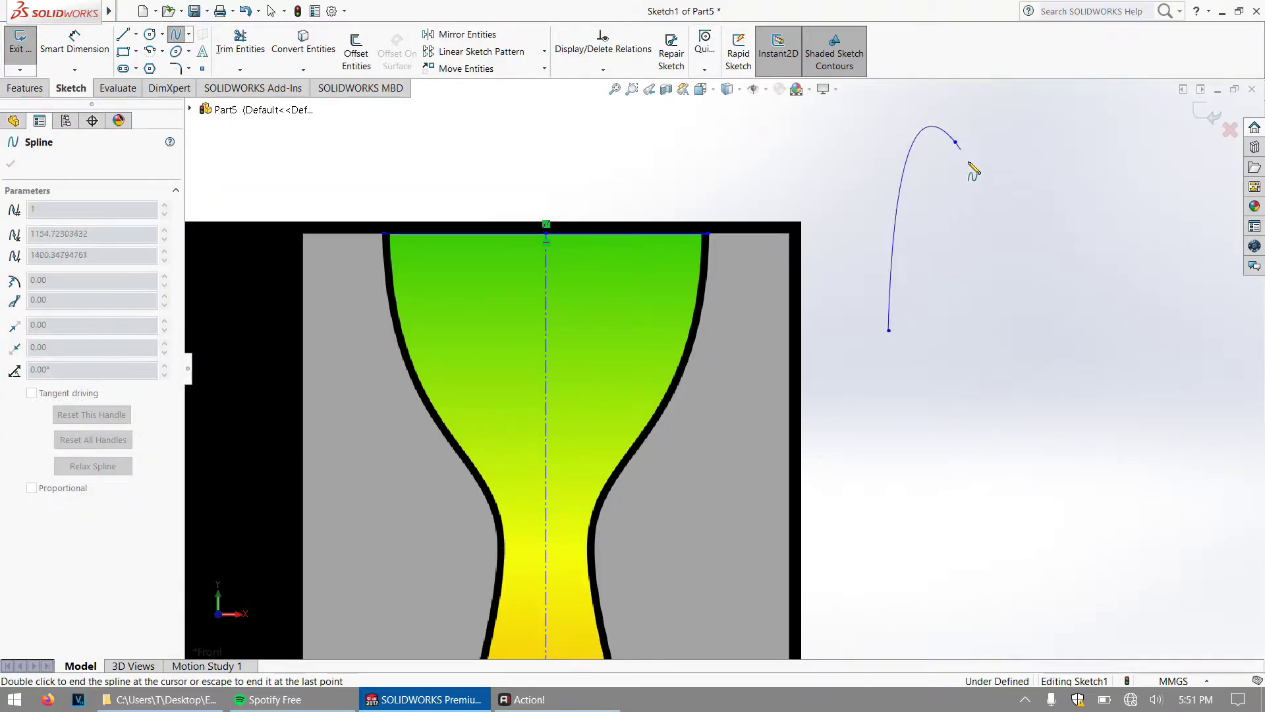
pyautogui.click(1042, 305)
pyautogui.click(1103, 143)
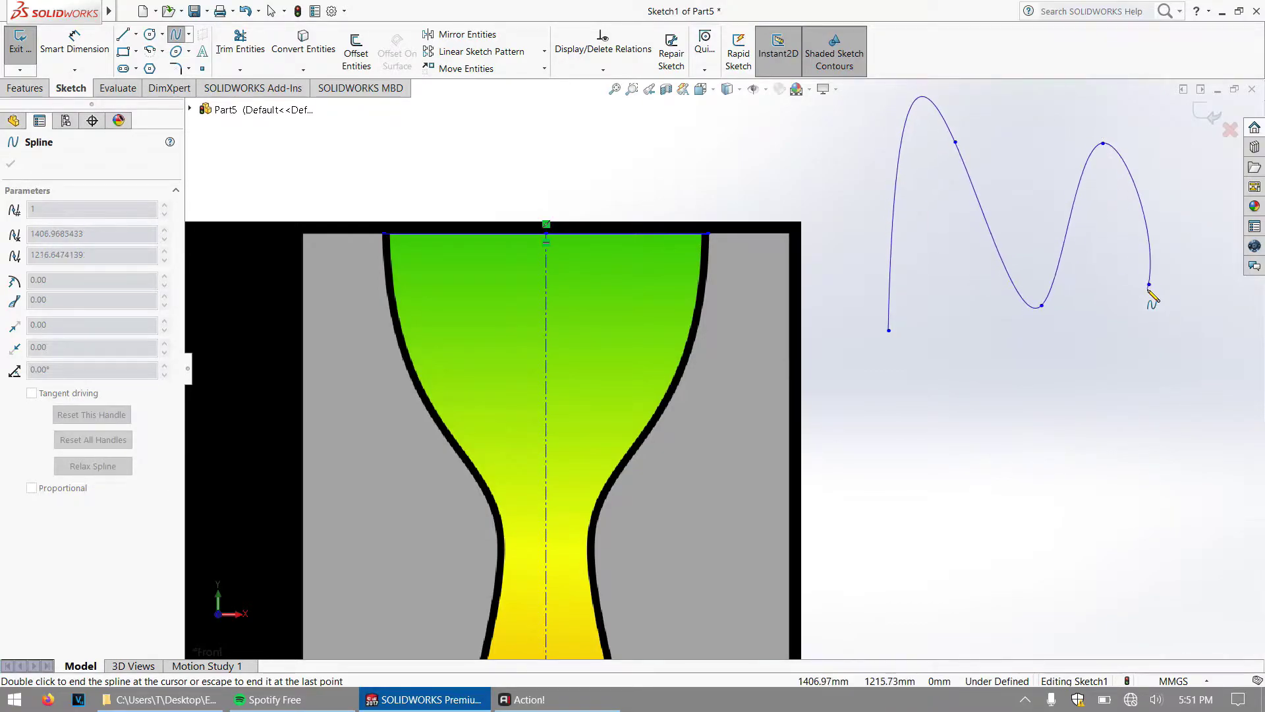
pyautogui.press('Escape')
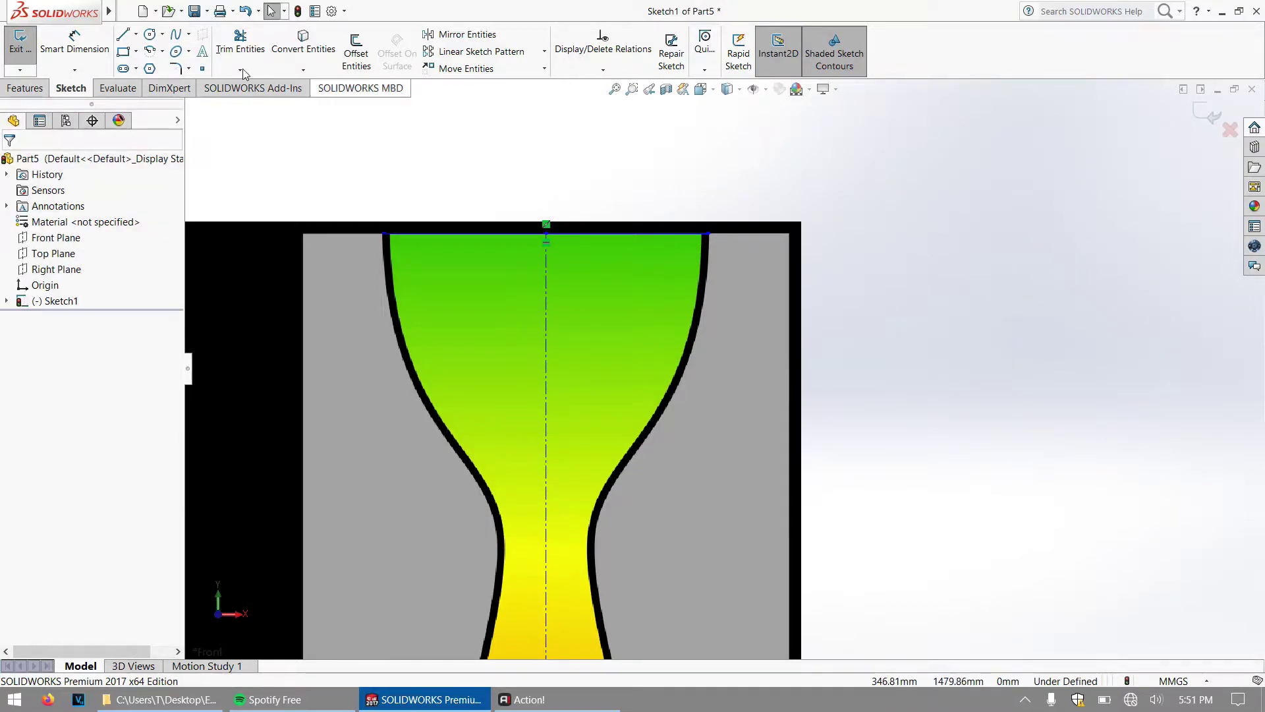
pyautogui.click(123, 33)
pyautogui.click(879, 368)
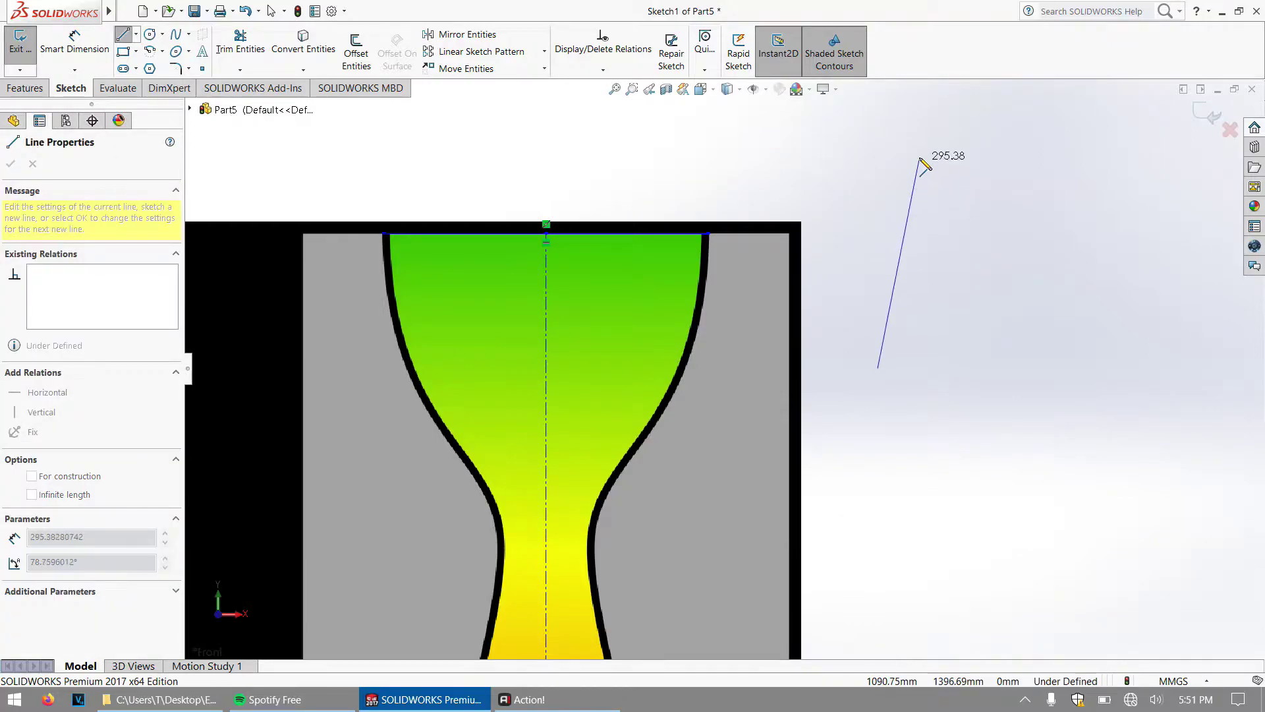
pyautogui.click(921, 157)
pyautogui.click(995, 378)
pyautogui.click(1073, 137)
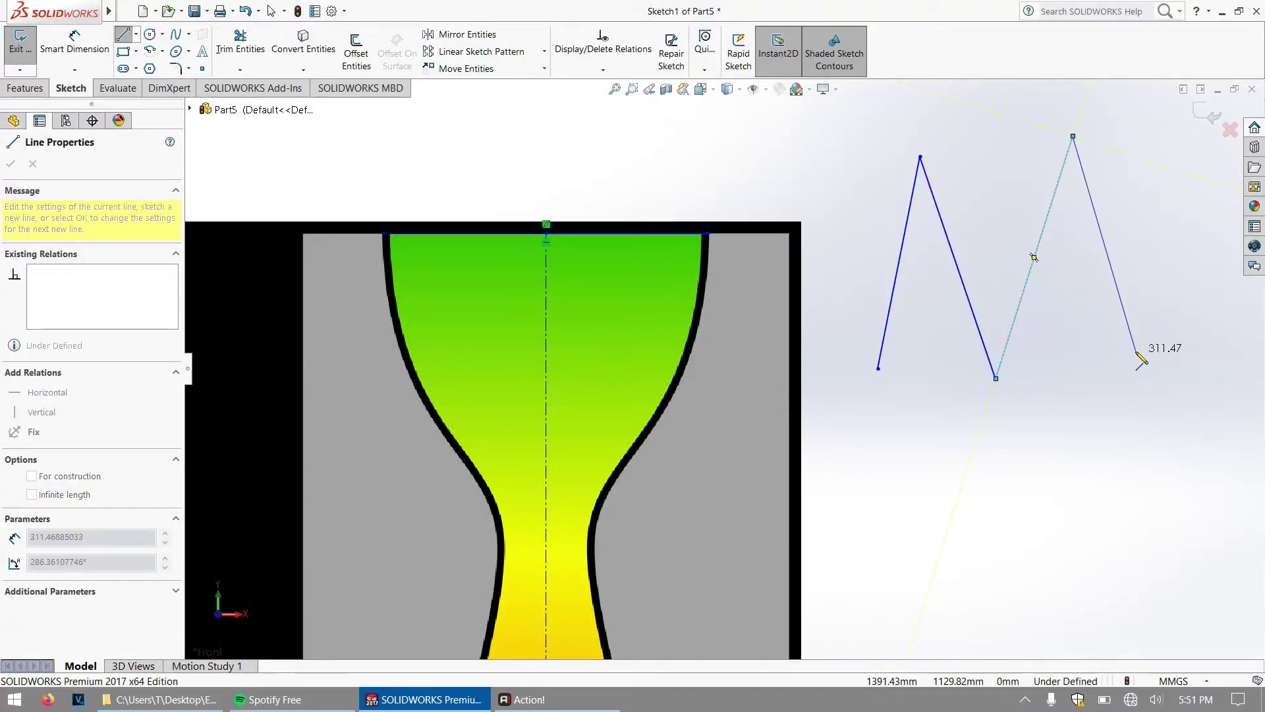
pyautogui.click(1137, 351)
pyautogui.click(1043, 499)
pyautogui.doubleClick(1063, 400)
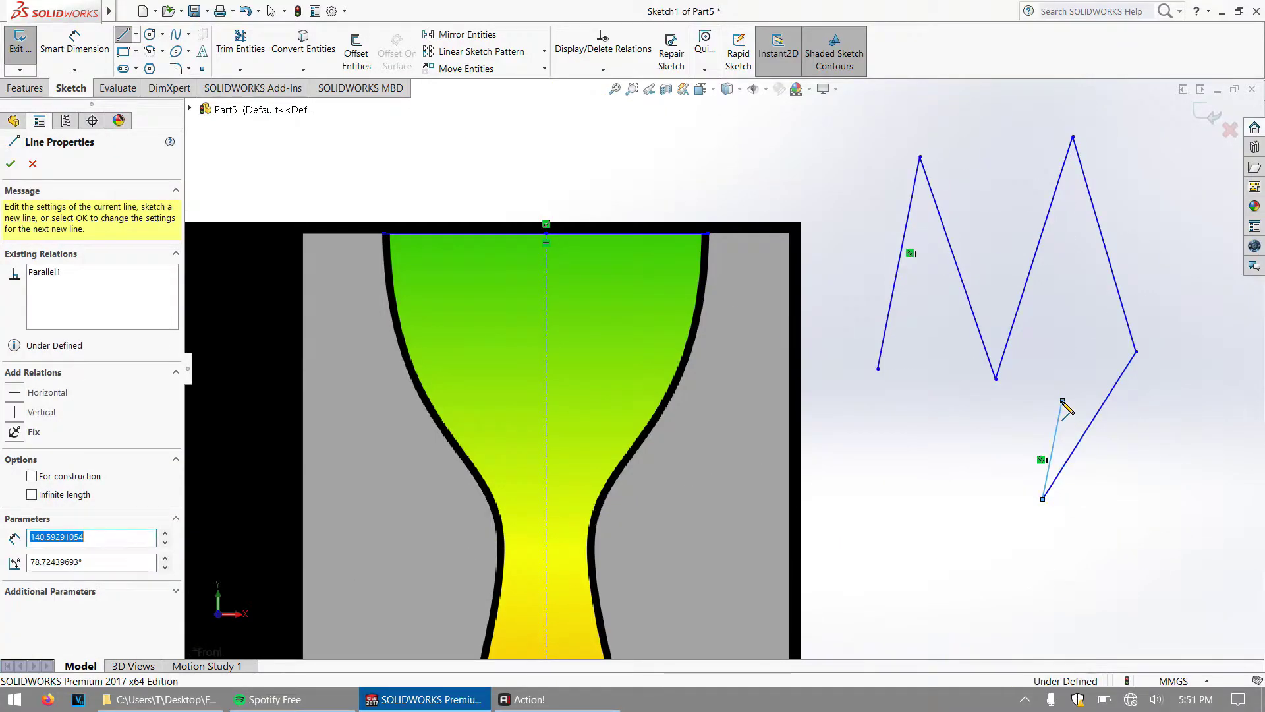
pyautogui.hotkey('ctrl', 'z')
pyautogui.hotkey('ctrl', 'z')
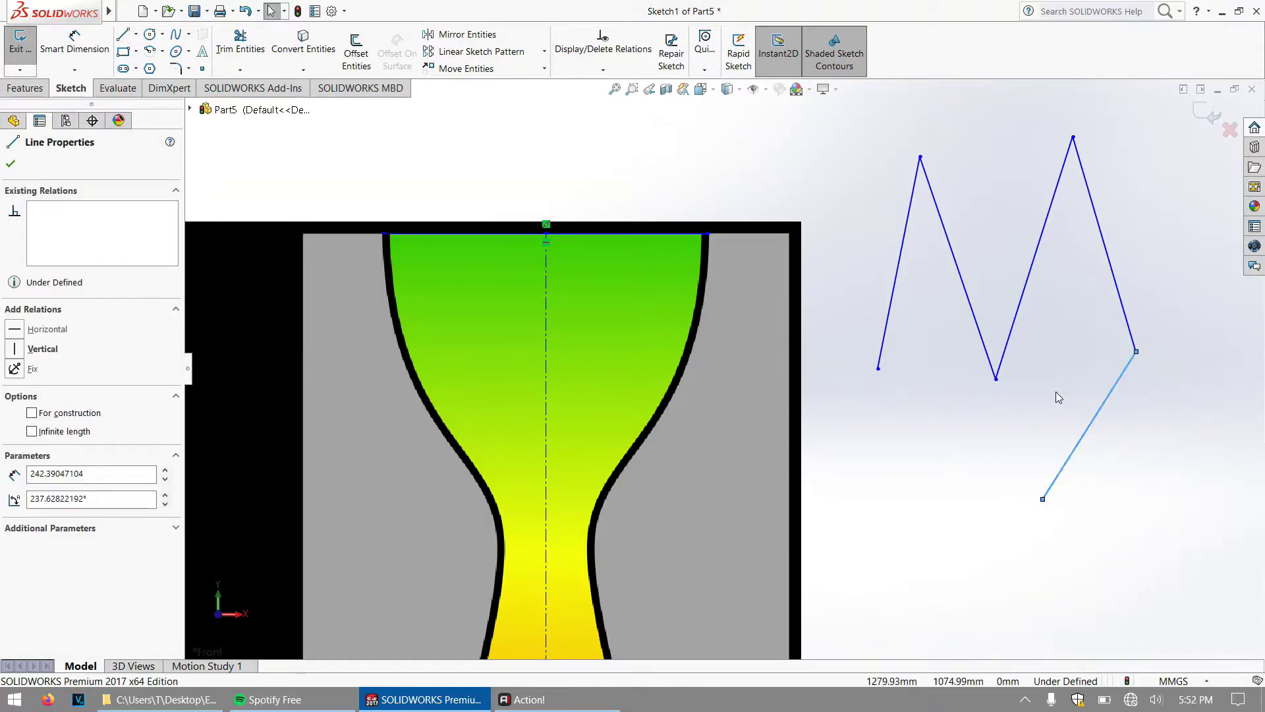
pyautogui.hotkey('ctrl', 'z')
pyautogui.hotkey('ctrl', 'z')
pyautogui.hotkey('ctrl', 'z')
pyautogui.hotkey('ctrl', 'z')
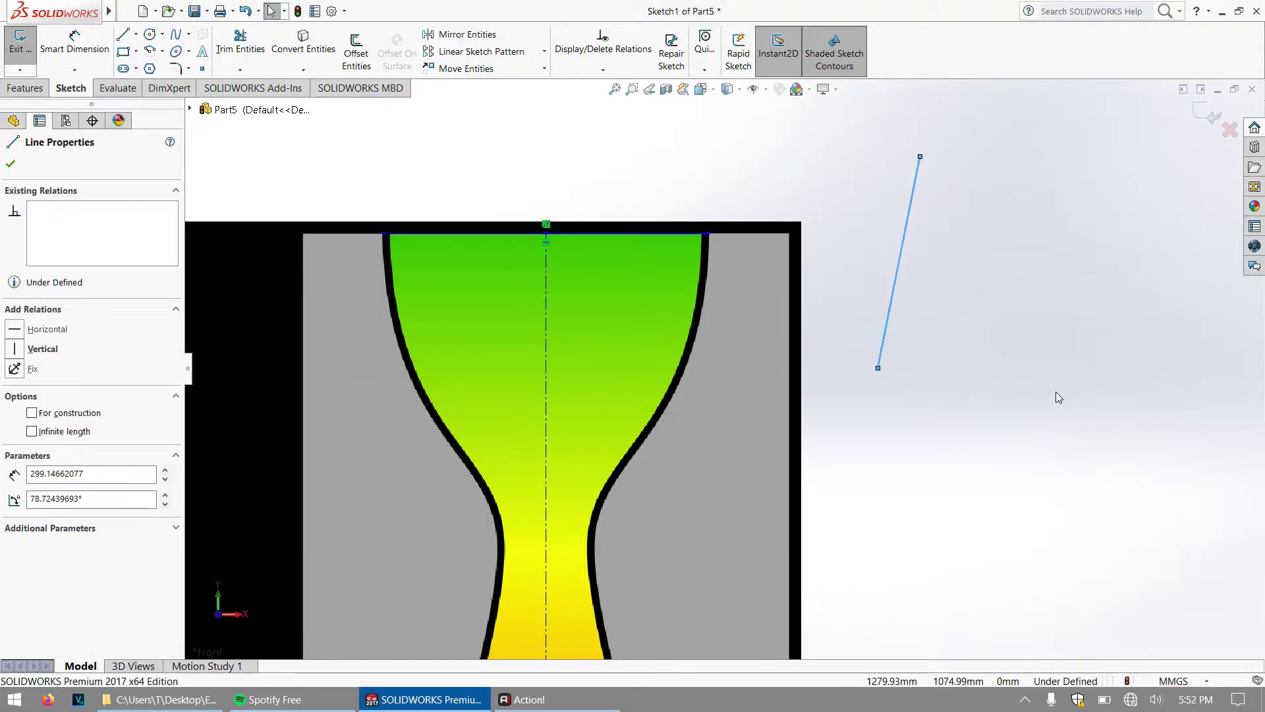
pyautogui.click(176, 33)
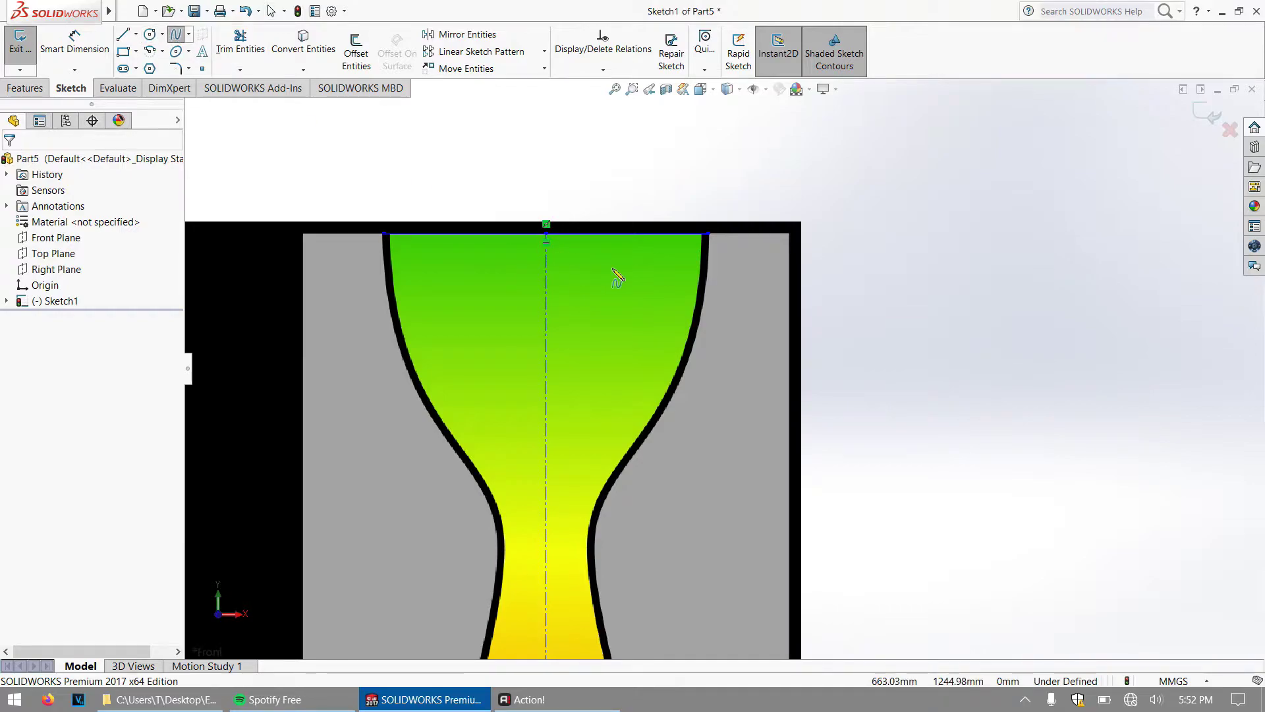
# Step: Trace a spline from the nozzle's top-right corner along the curved right wall toward the throat
pyautogui.scroll(-1, 659, 264)
pyautogui.scroll(-4, 663, 263)
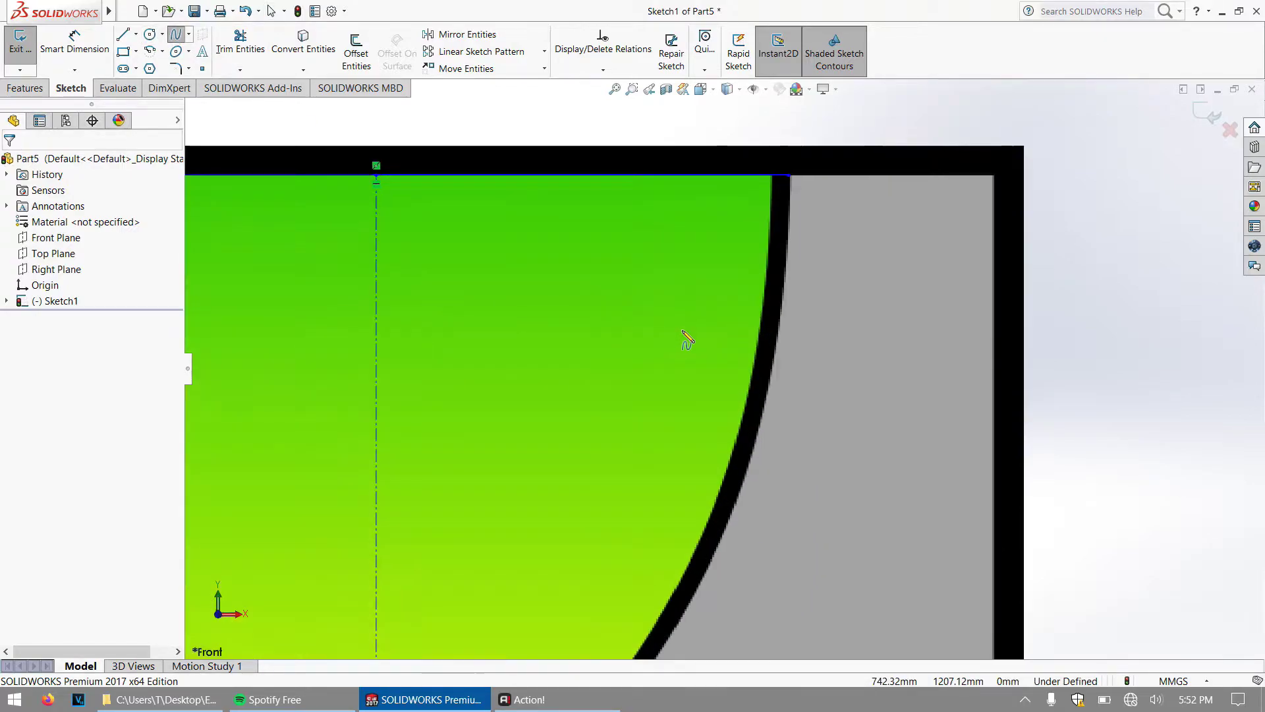
pyautogui.click(789, 176)
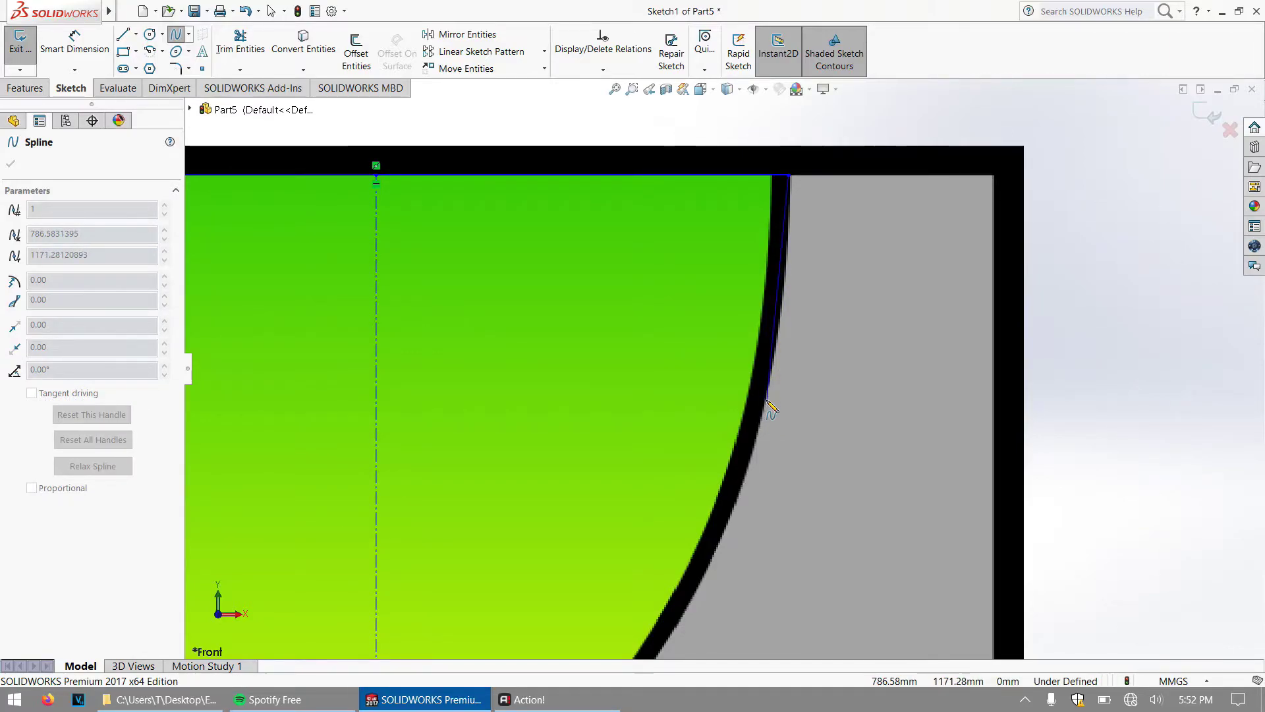
pyautogui.click(763, 447)
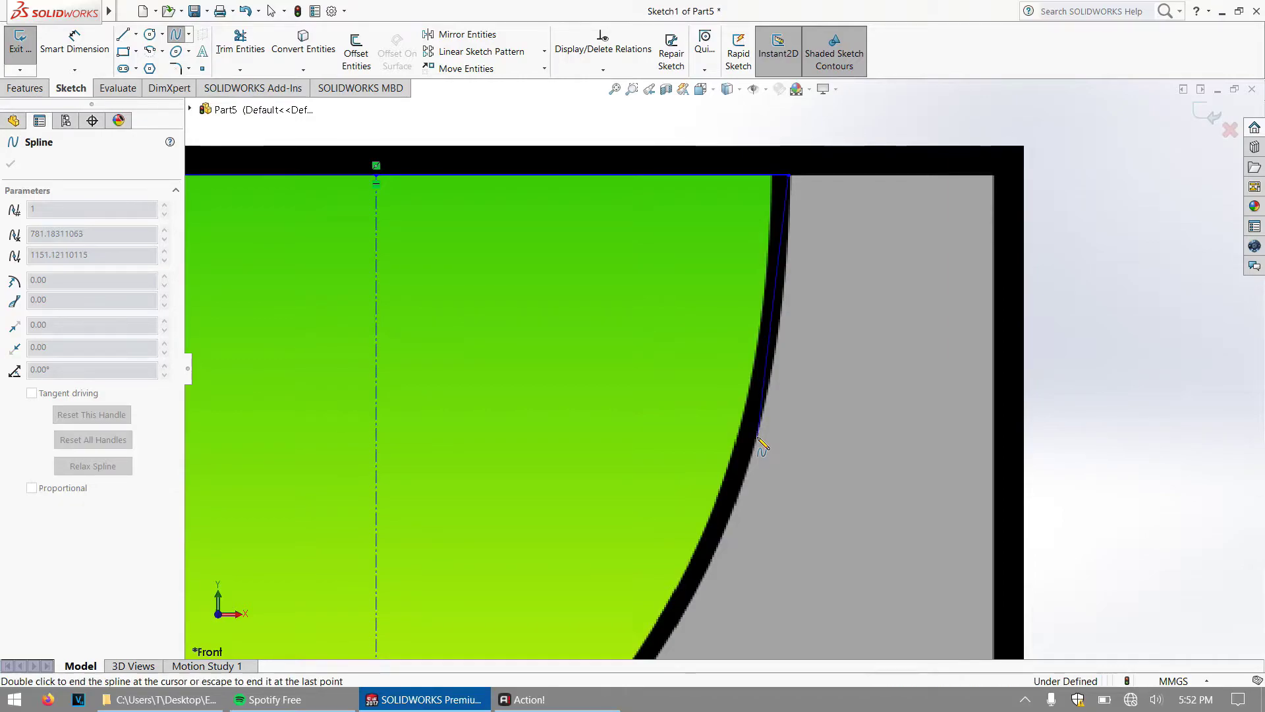
pyautogui.scroll(-2, 696, 567)
pyautogui.scroll(3, 692, 593)
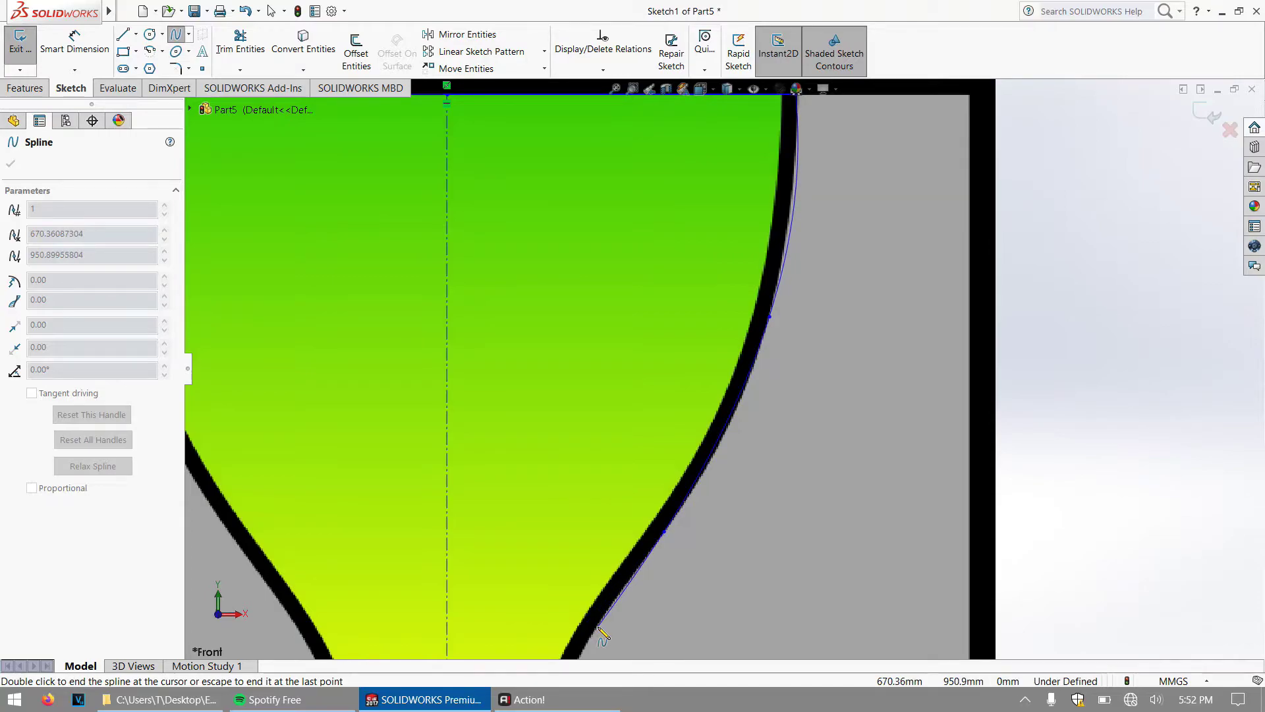
pyautogui.press('Escape')
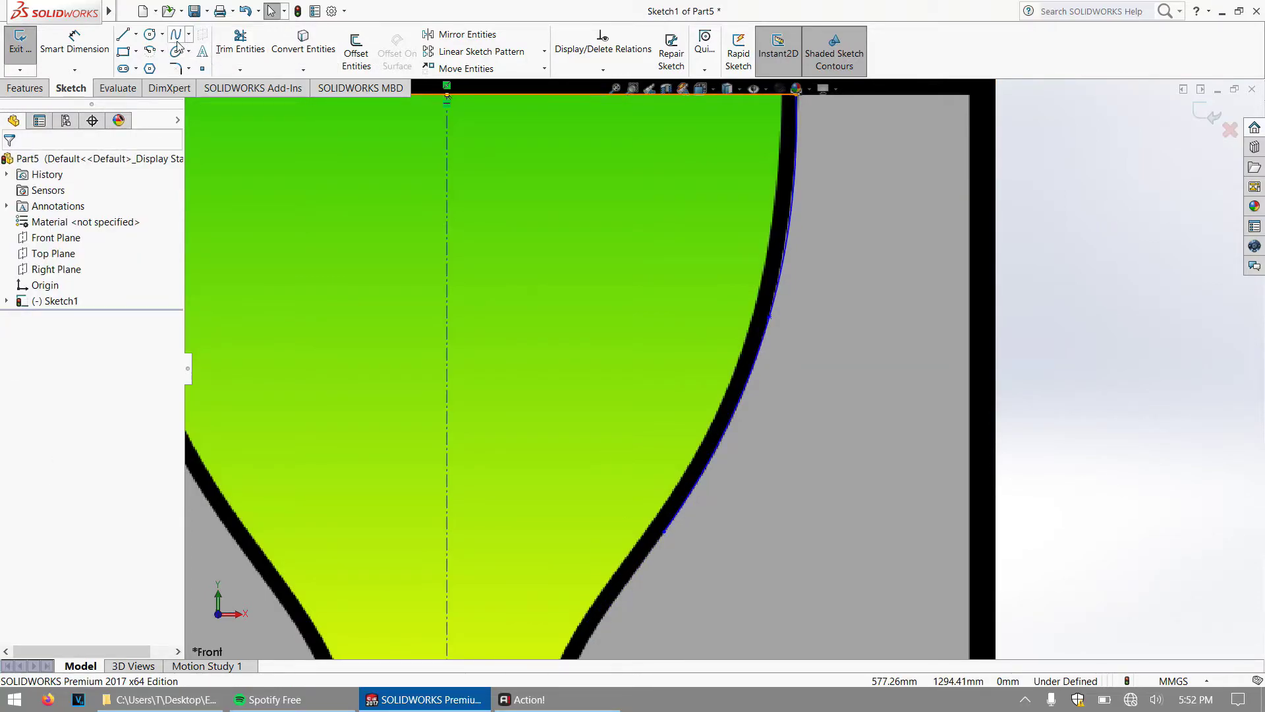
# Step: Start a new spline at the traced curve's end and add a point along the right edge
pyautogui.scroll(-2, 623, 435)
pyautogui.scroll(4, 660, 482)
pyautogui.scroll(-3, 672, 502)
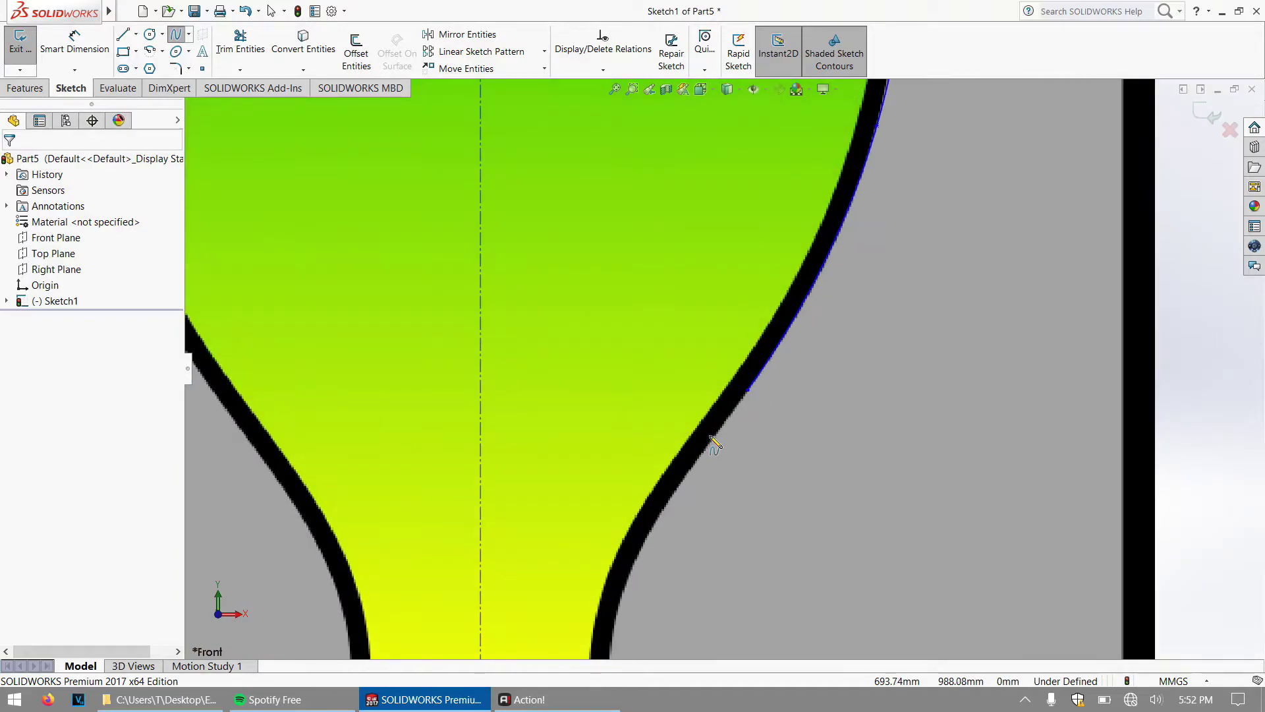
pyautogui.click(748, 391)
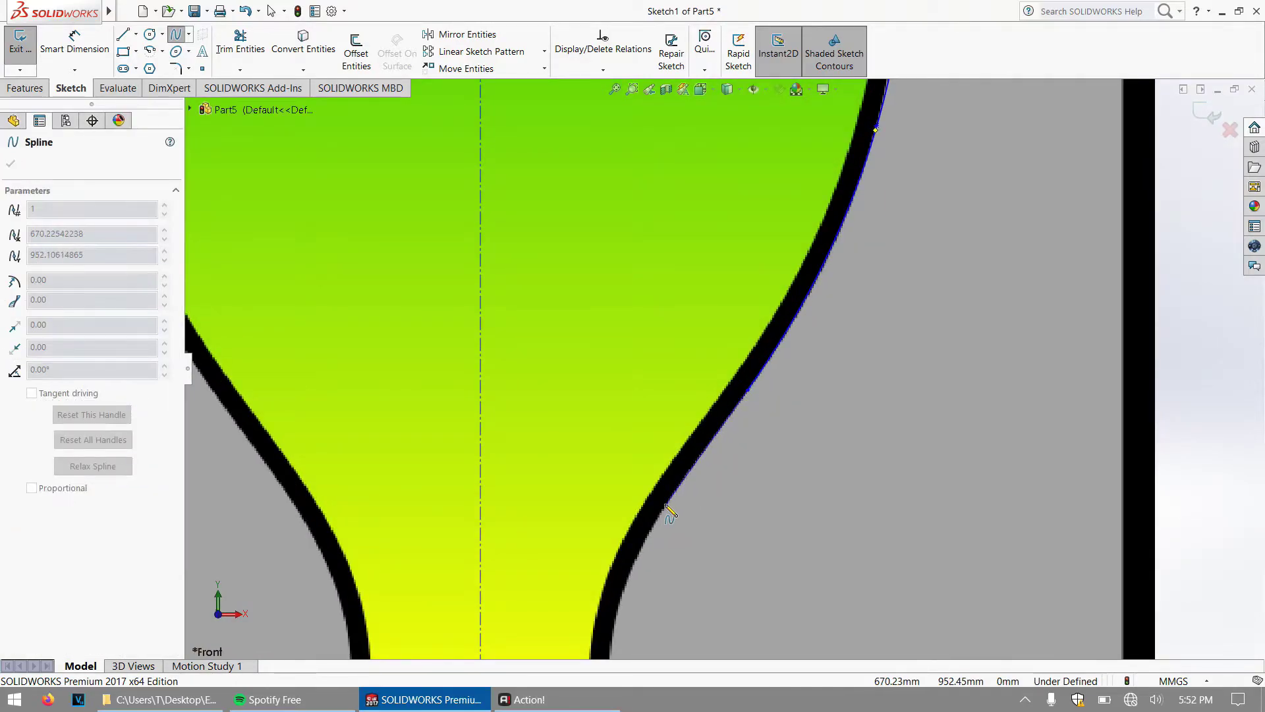
pyautogui.click(662, 512)
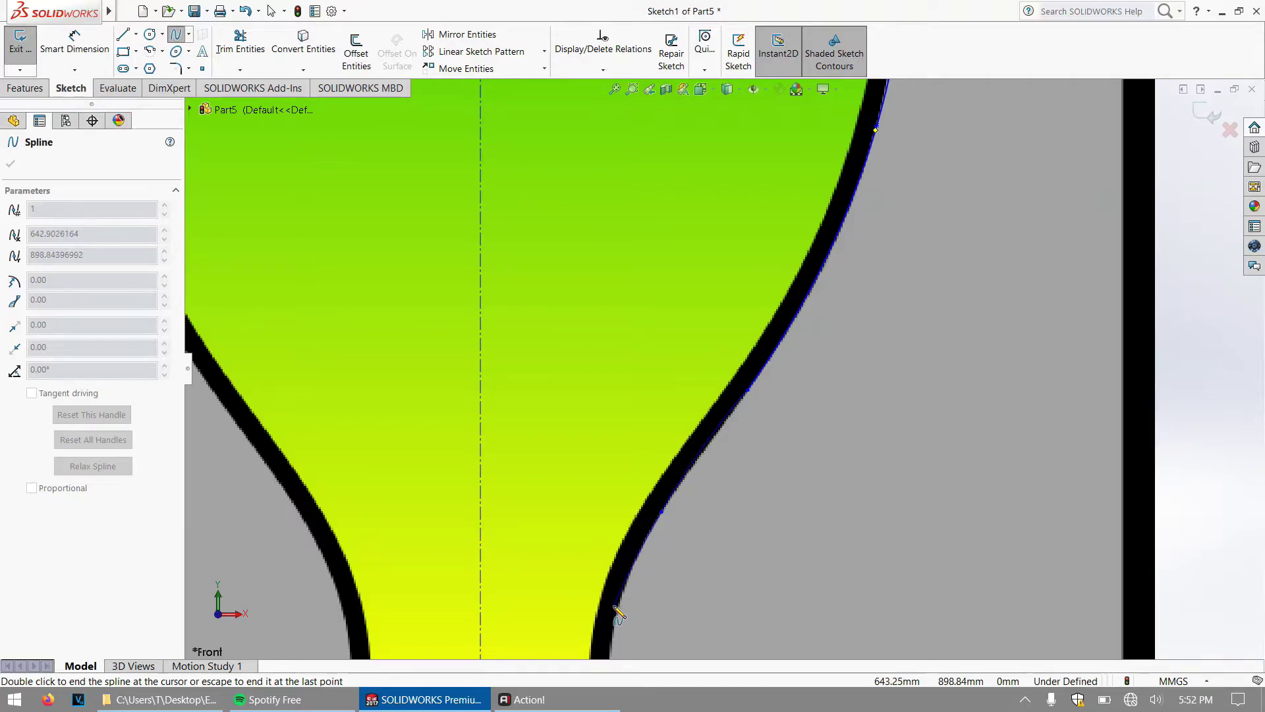
pyautogui.scroll(-2, 624, 613)
pyautogui.scroll(4, 649, 633)
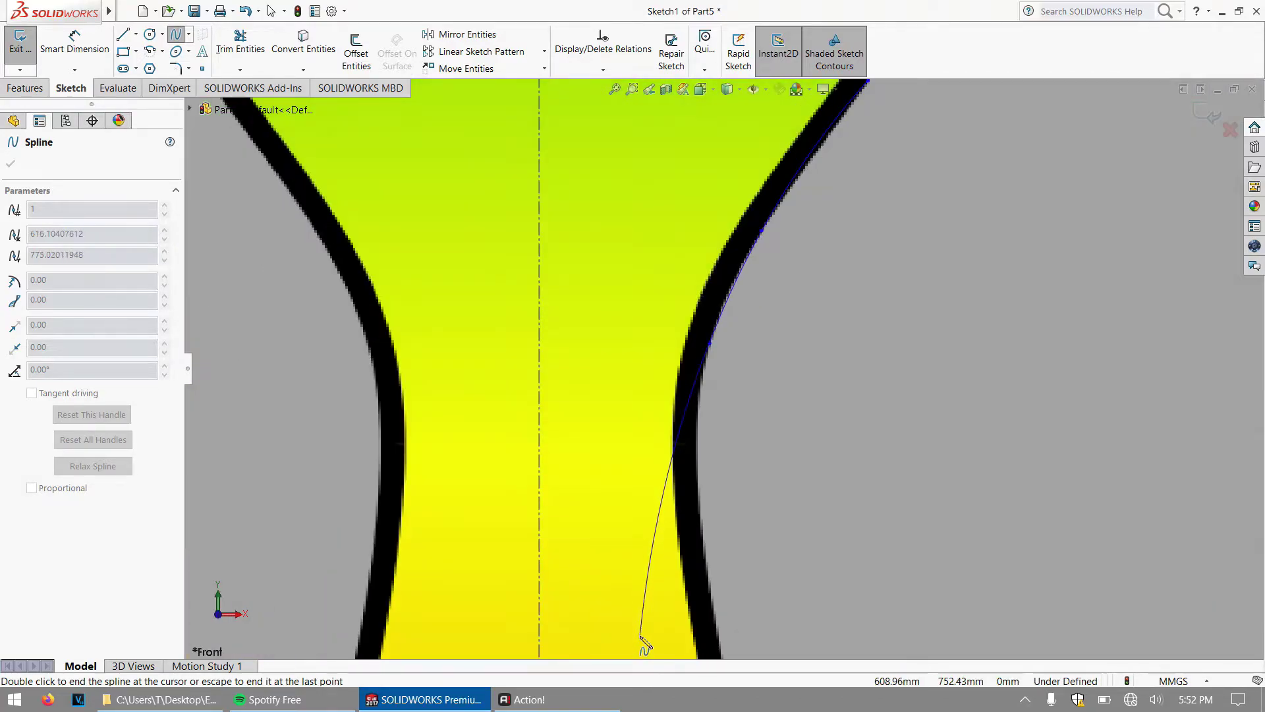
pyautogui.scroll(-1, 675, 561)
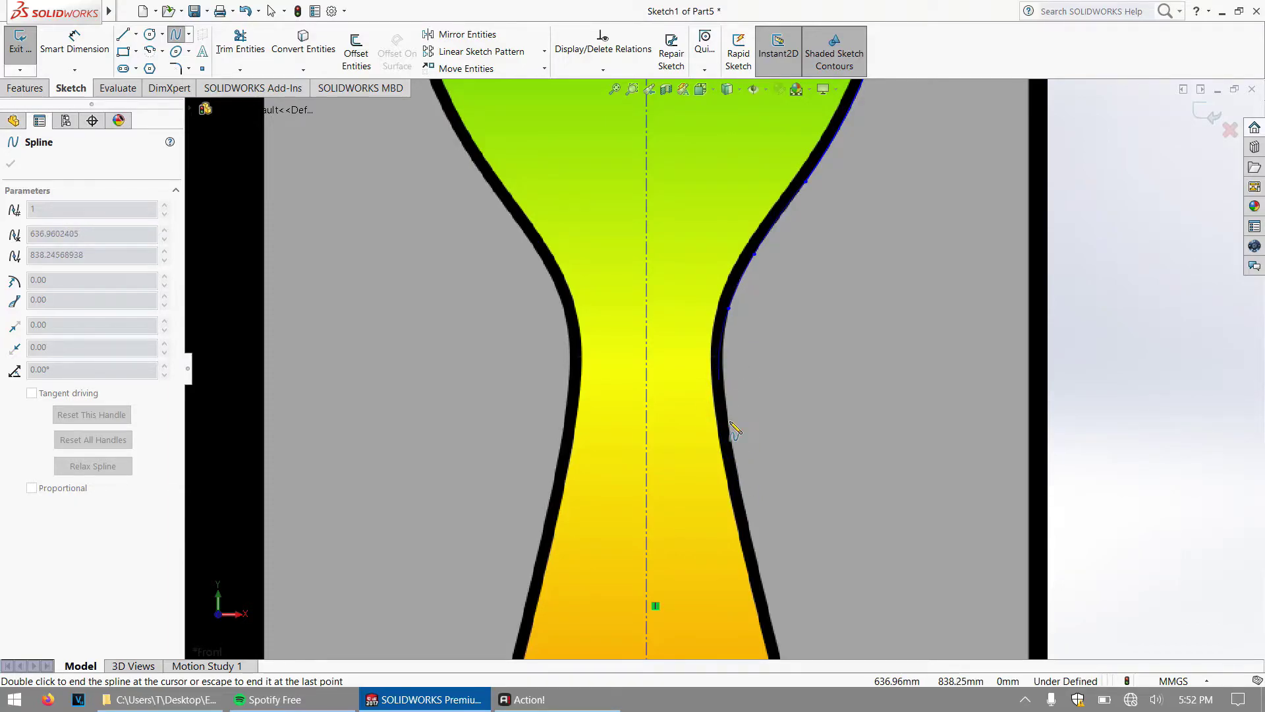
pyautogui.click(175, 33)
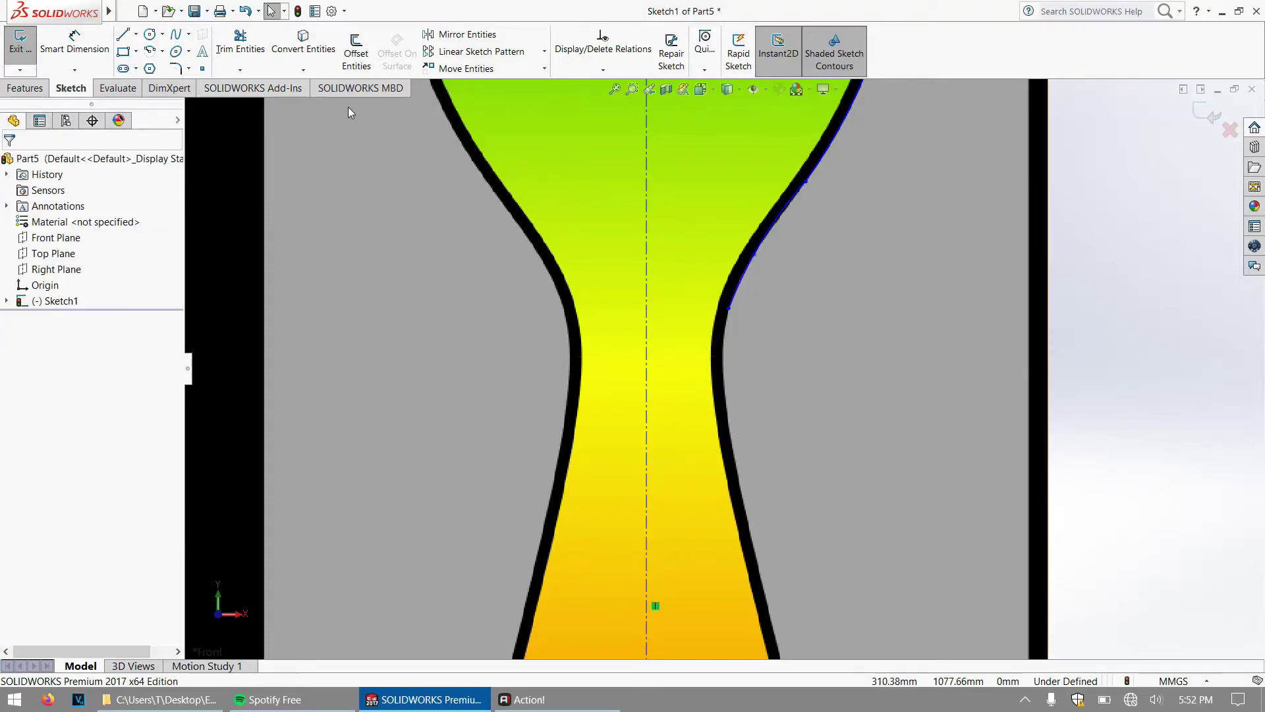
# Step: Restart the spline at the curve's endpoint and finish it at the last placed point
pyautogui.click(176, 34)
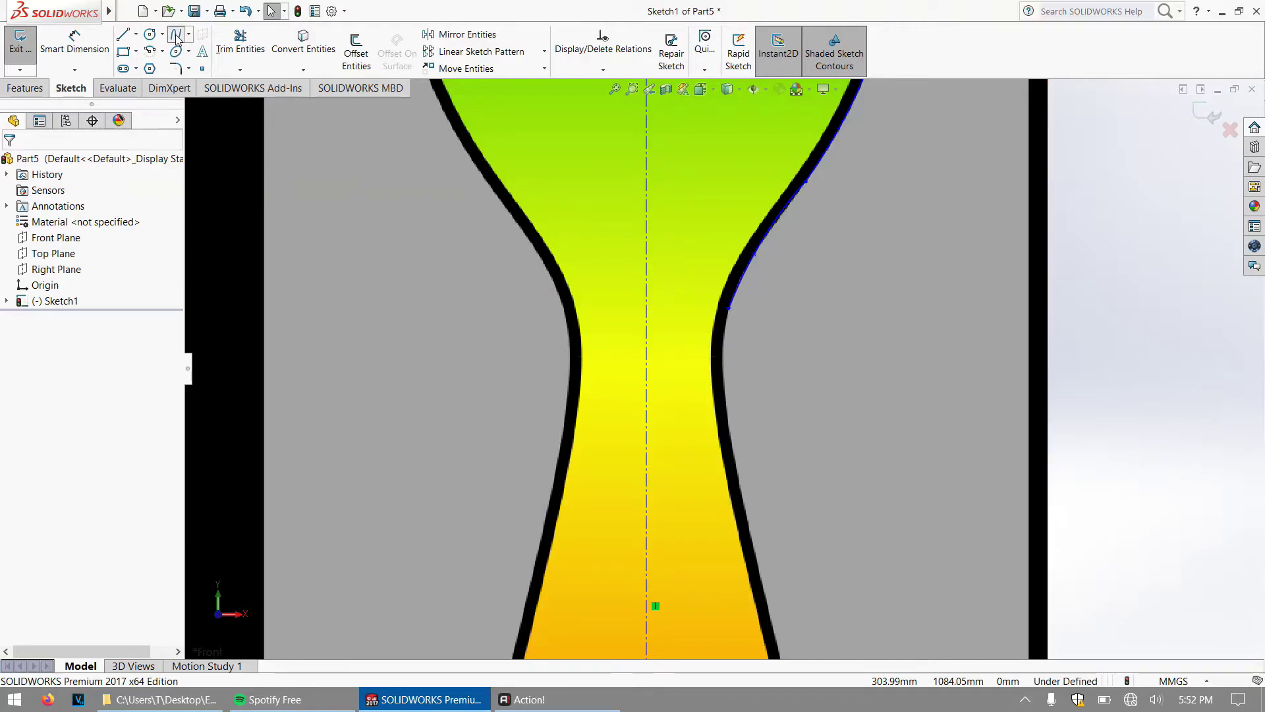
pyautogui.click(728, 307)
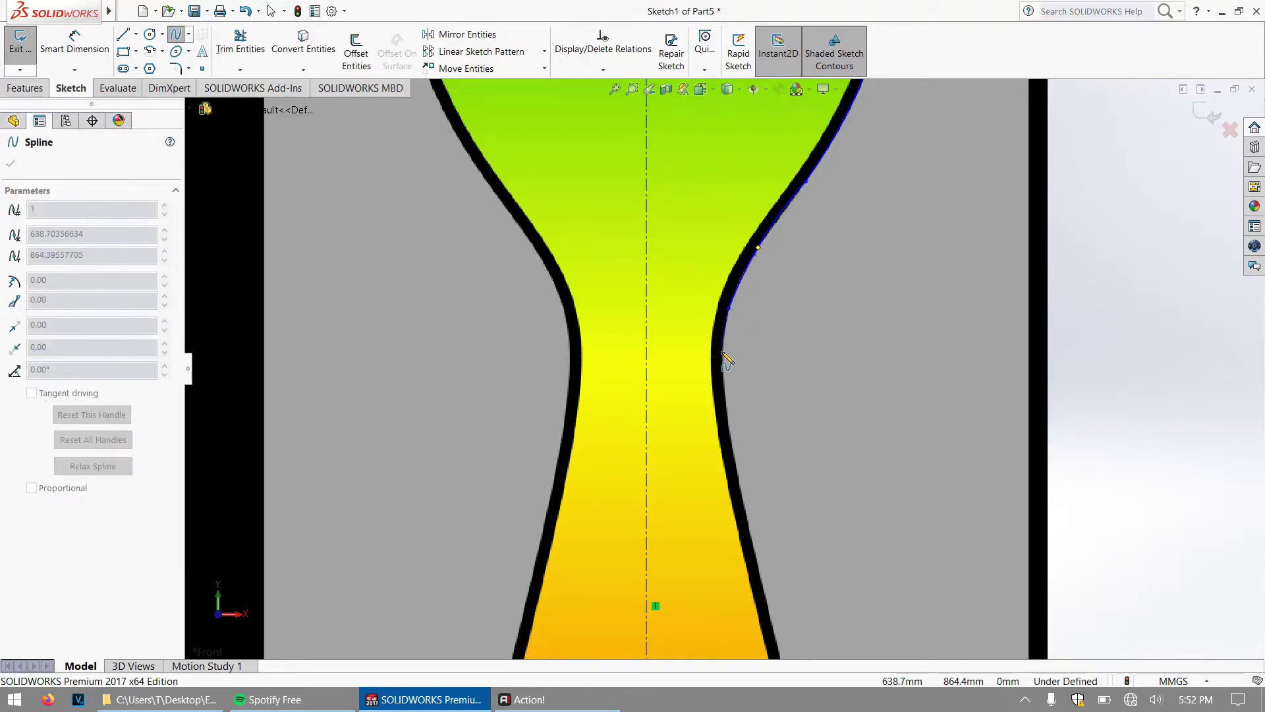
pyautogui.scroll(3, 724, 350)
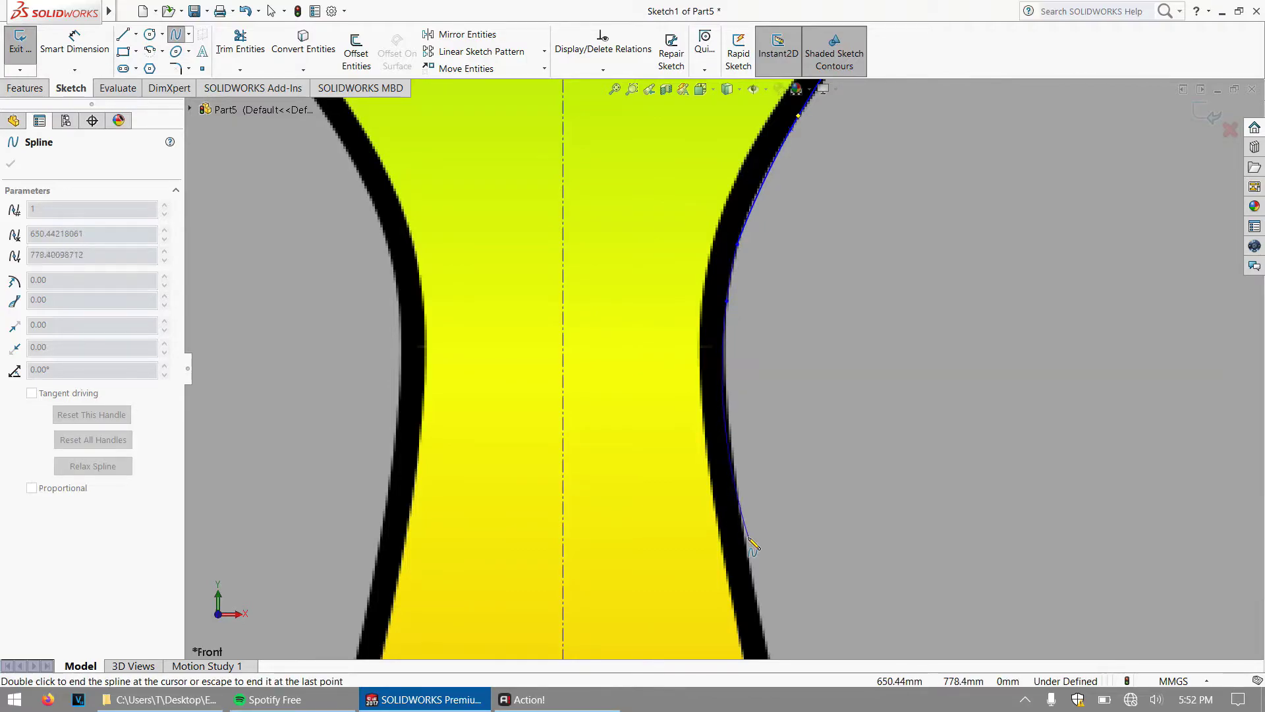
pyautogui.scroll(2, 755, 504)
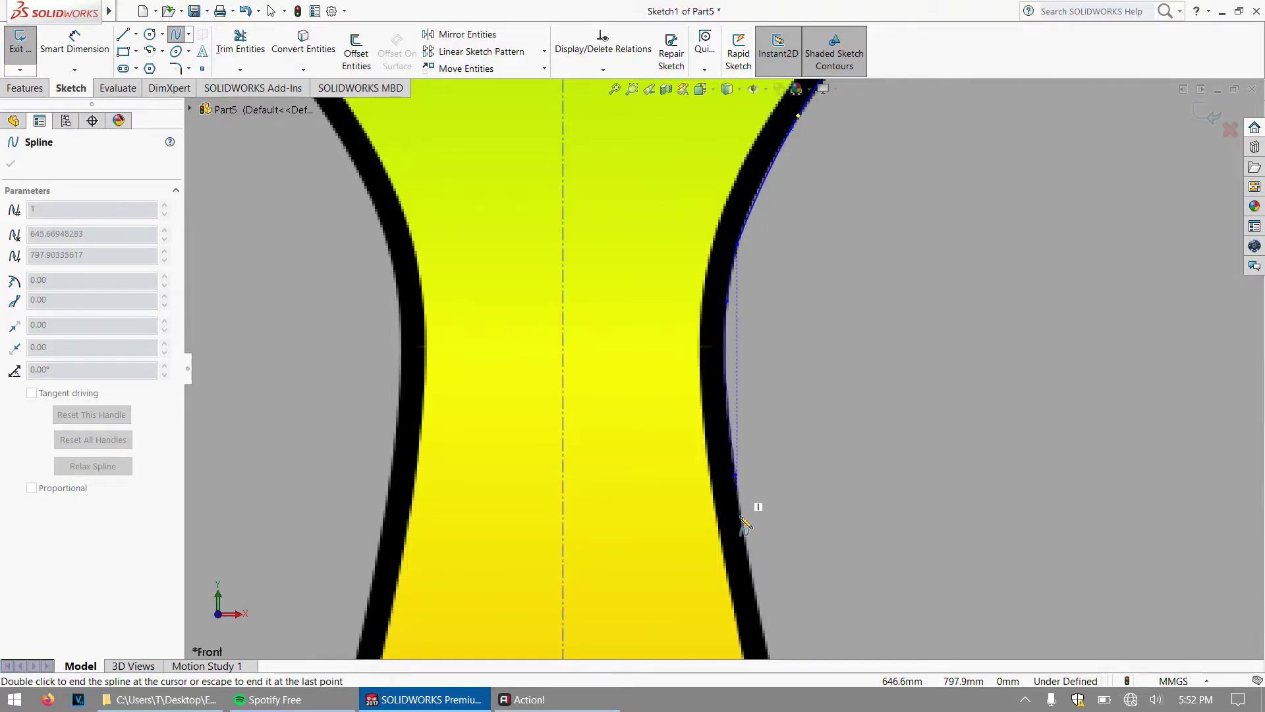
pyautogui.scroll(-5, 757, 597)
pyautogui.scroll(5, 766, 601)
pyautogui.scroll(-2, 770, 603)
pyautogui.scroll(-1, 768, 593)
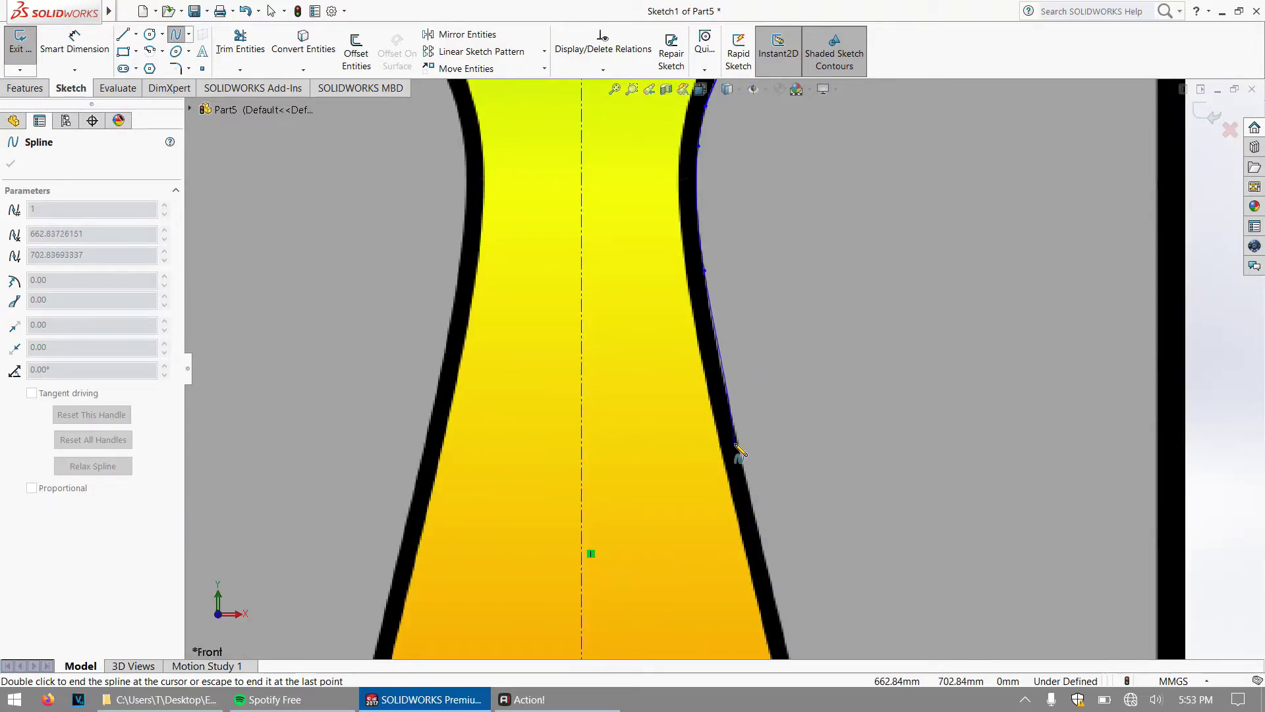
pyautogui.press('Escape')
pyautogui.press('Escape')
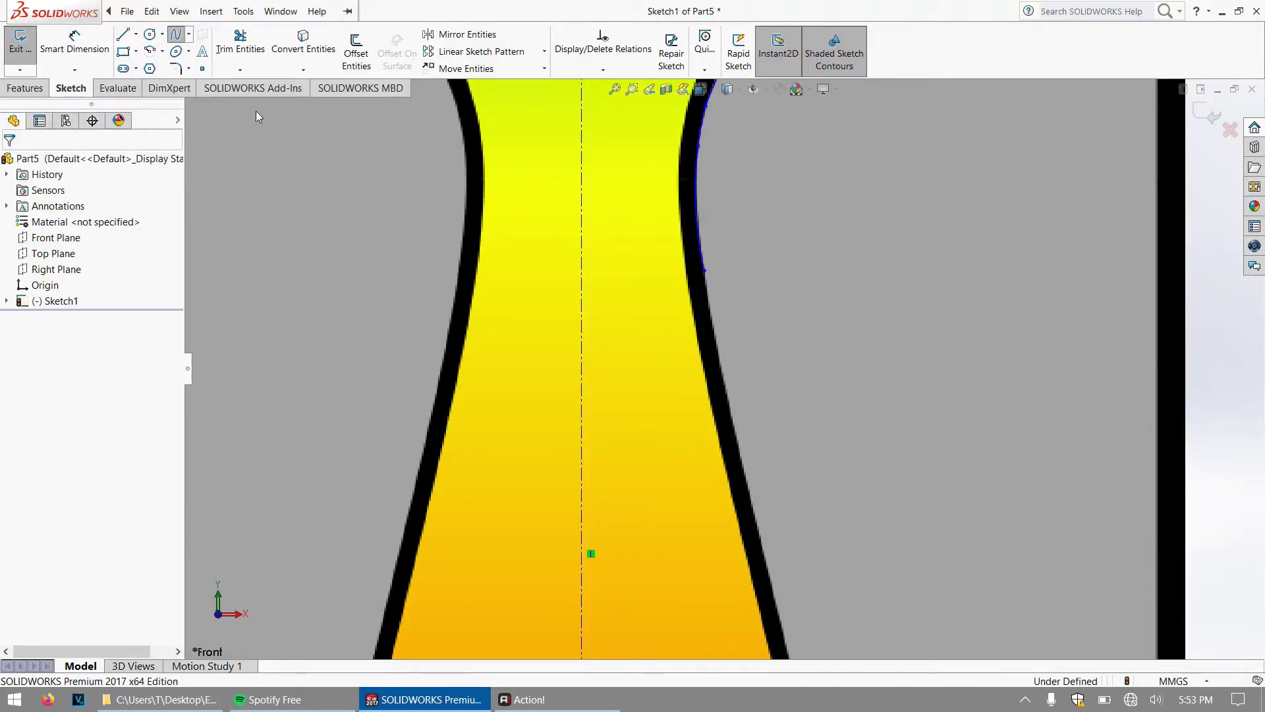
# Step: Start a new spline at the previous curve's end, following the widening right edge
pyautogui.click(705, 272)
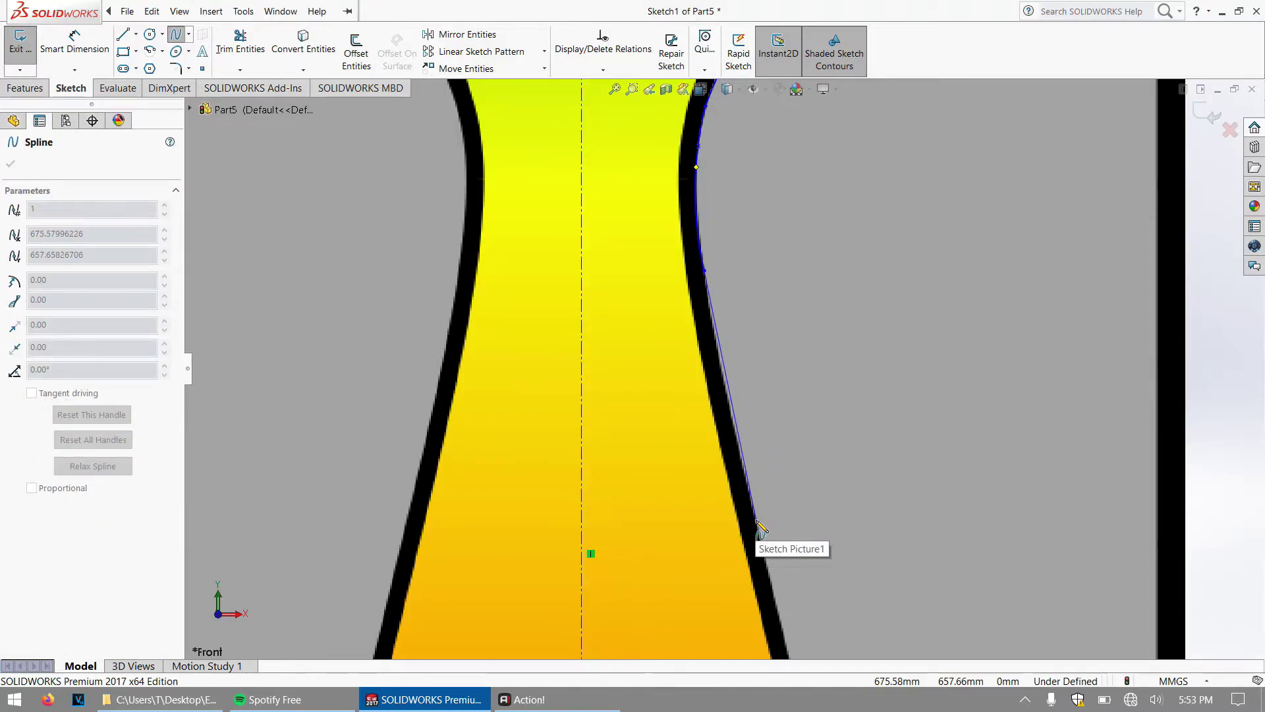
pyautogui.scroll(2, 761, 531)
pyautogui.scroll(-5, 763, 566)
pyautogui.scroll(5, 764, 574)
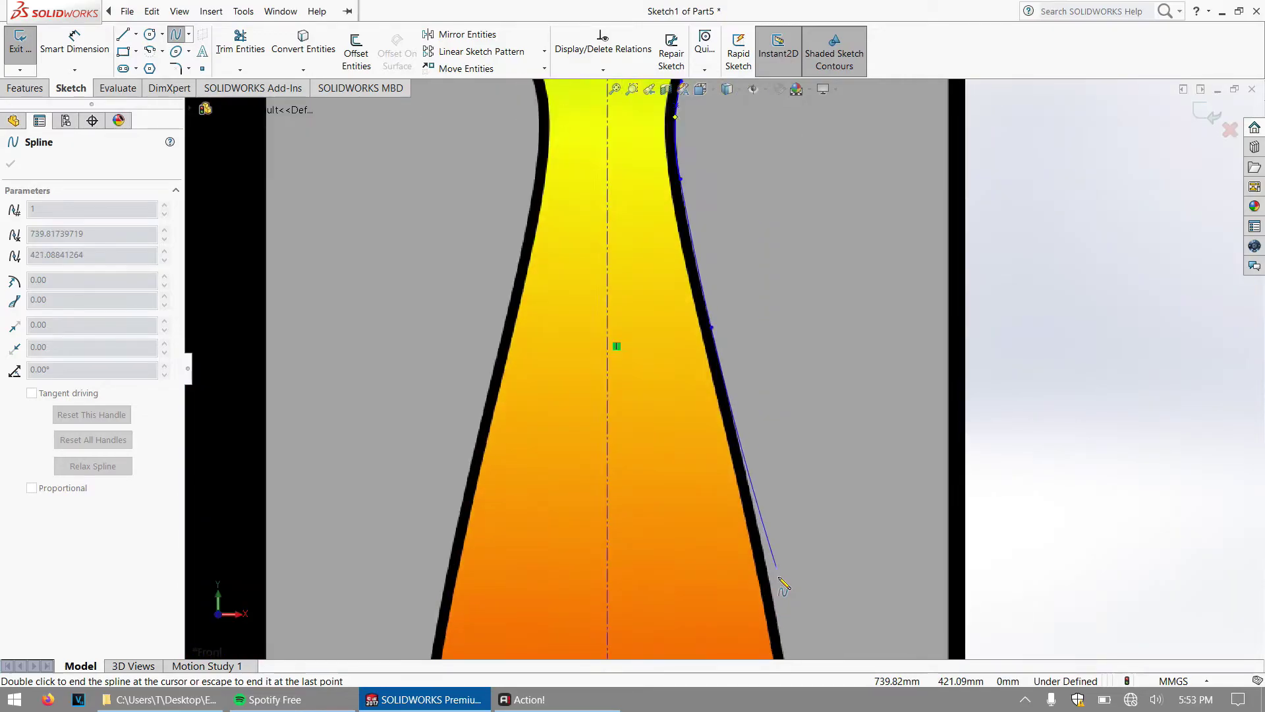
pyautogui.scroll(-2, 783, 584)
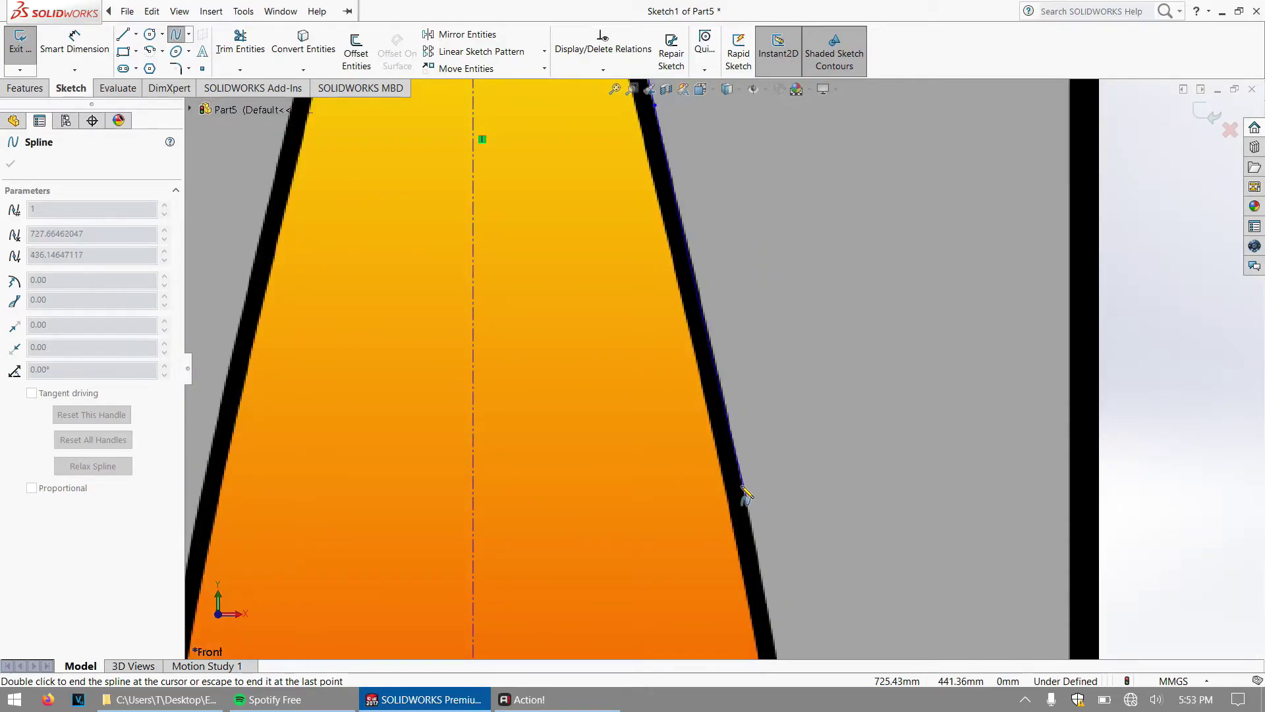
pyautogui.scroll(-2, 766, 542)
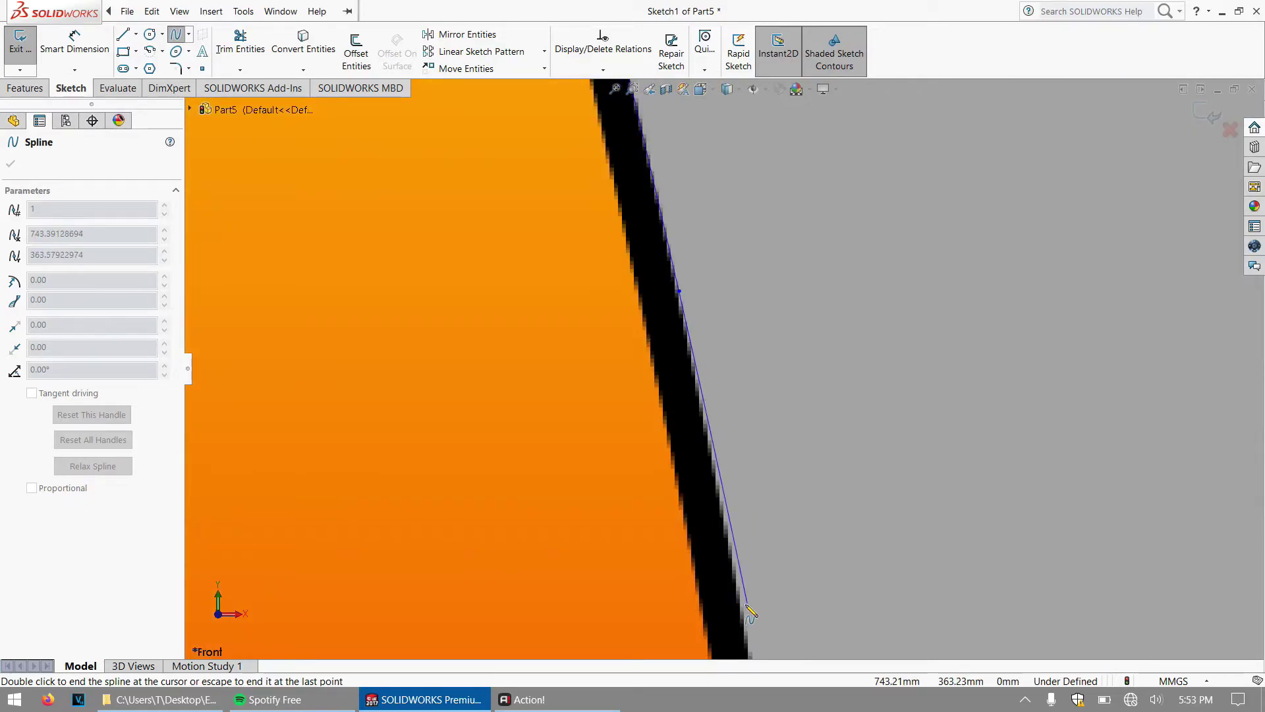
pyautogui.scroll(-2, 747, 613)
pyautogui.scroll(3, 747, 616)
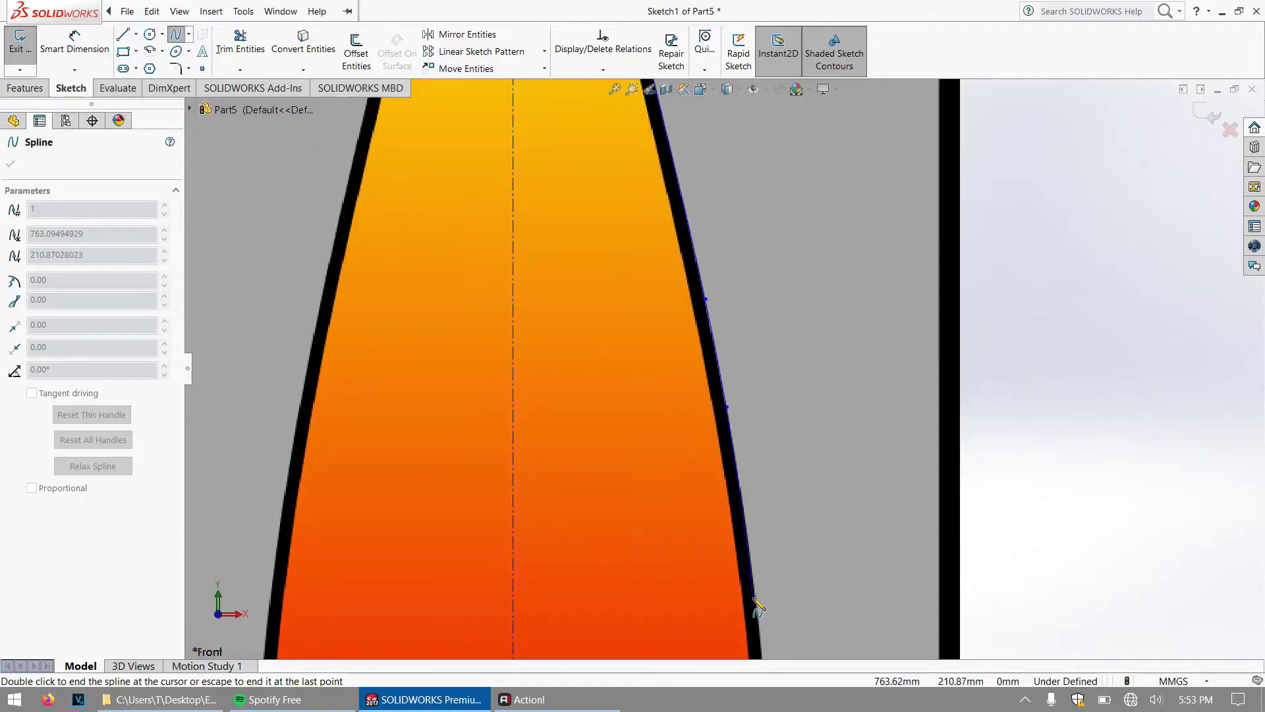
pyautogui.scroll(-3, 752, 619)
pyautogui.scroll(5, 751, 599)
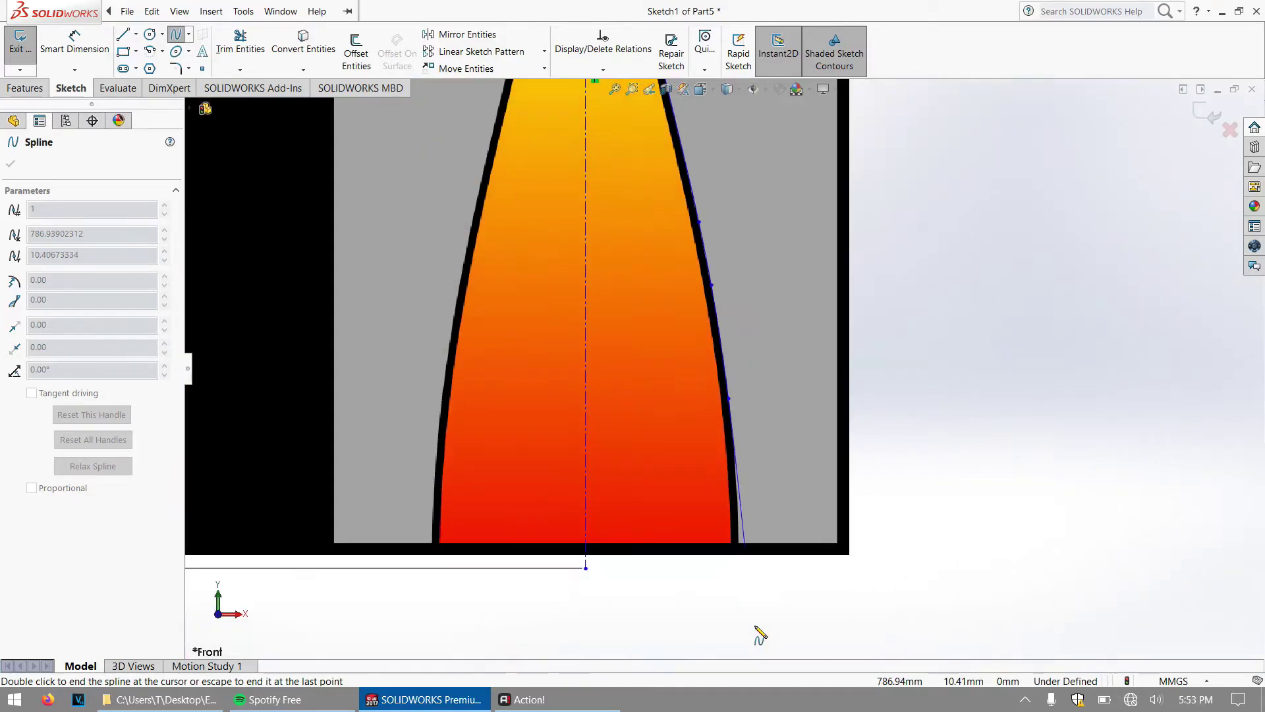
pyautogui.scroll(-3, 752, 586)
pyautogui.scroll(-1, 750, 580)
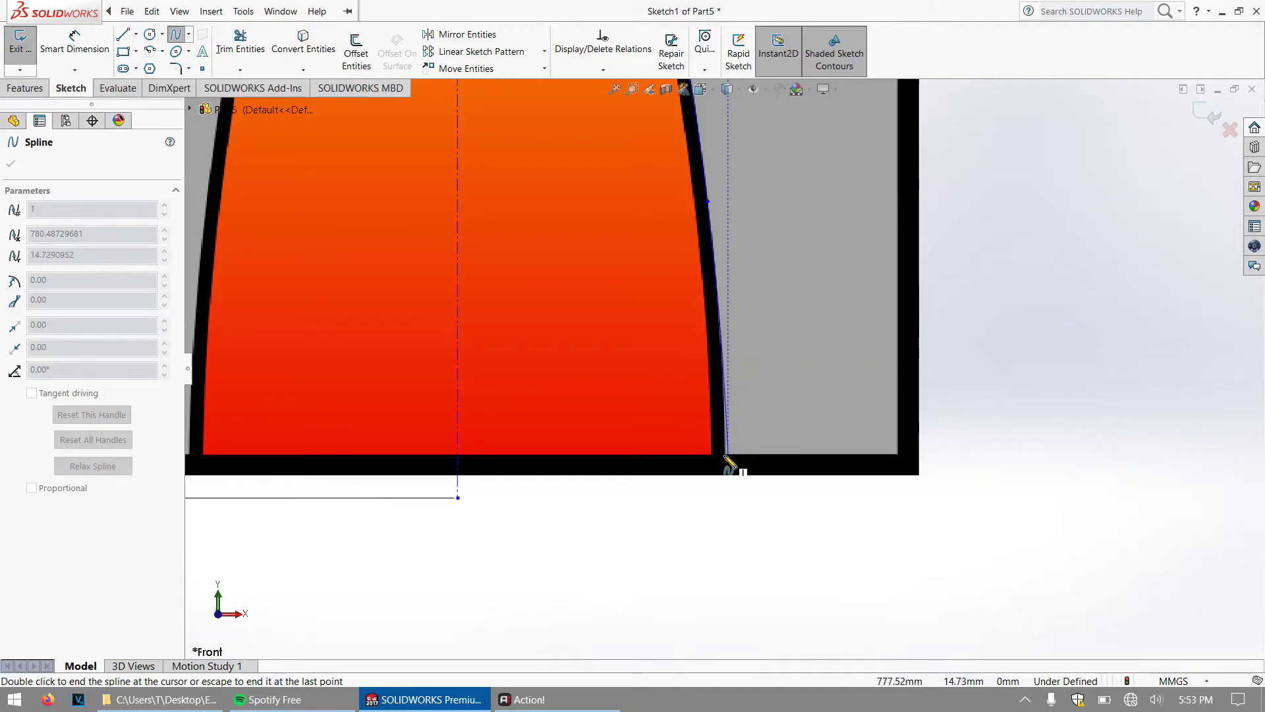
pyautogui.scroll(-1, 729, 463)
pyautogui.scroll(3, 729, 461)
pyautogui.scroll(-3, 718, 395)
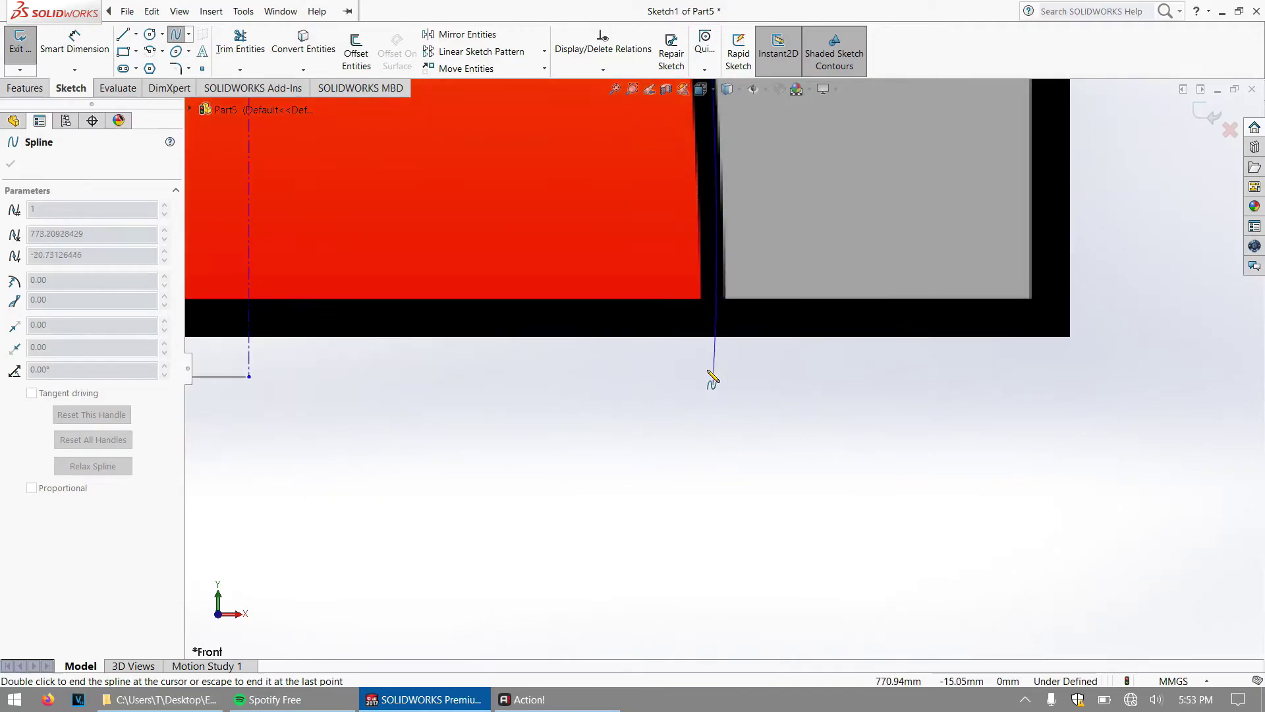
# Step: Place the final spline point at the nozzle exit's bottom corner and end the spline
pyautogui.click(726, 298)
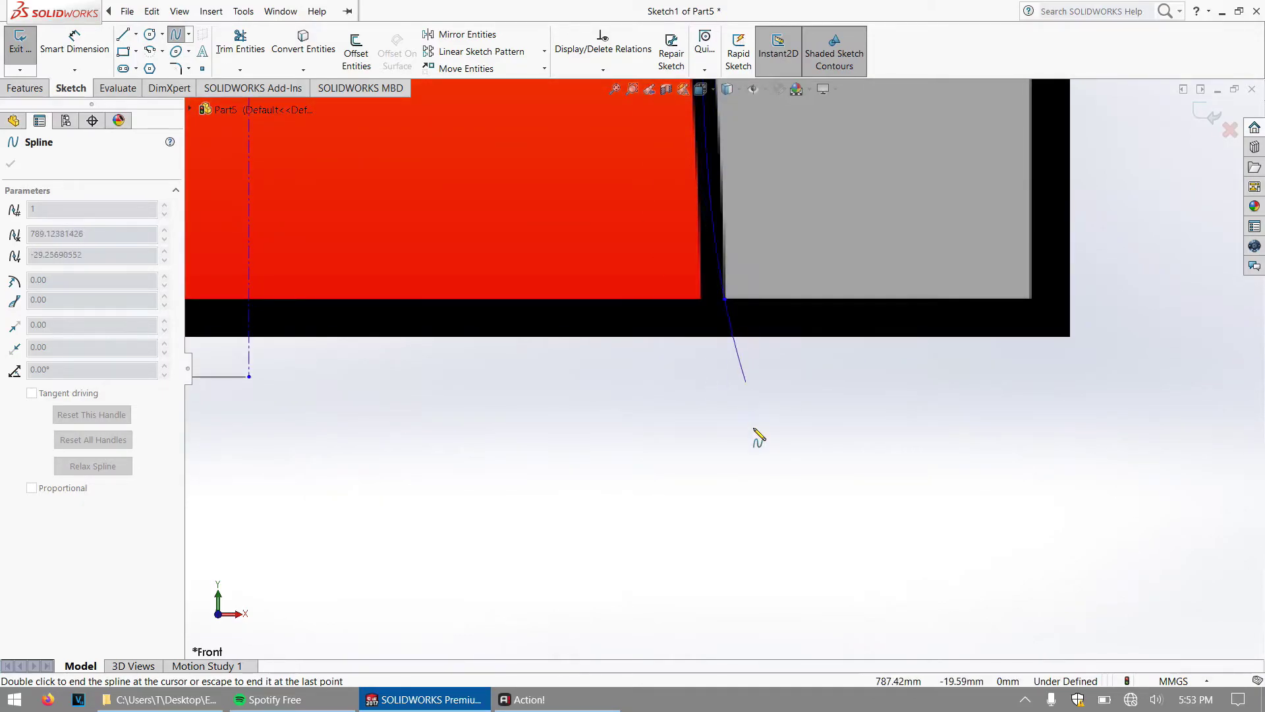
pyautogui.click(127, 11)
pyautogui.press('Escape')
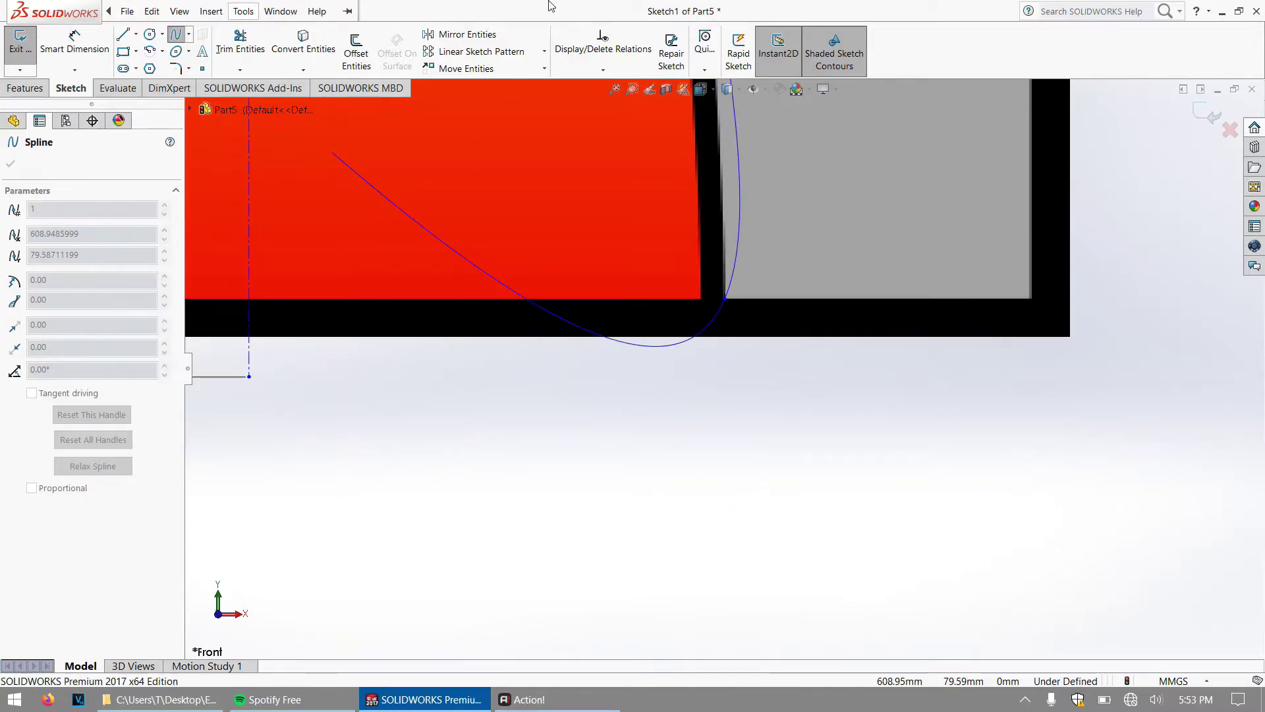
pyautogui.press('Escape')
pyautogui.scroll(6, 600, 298)
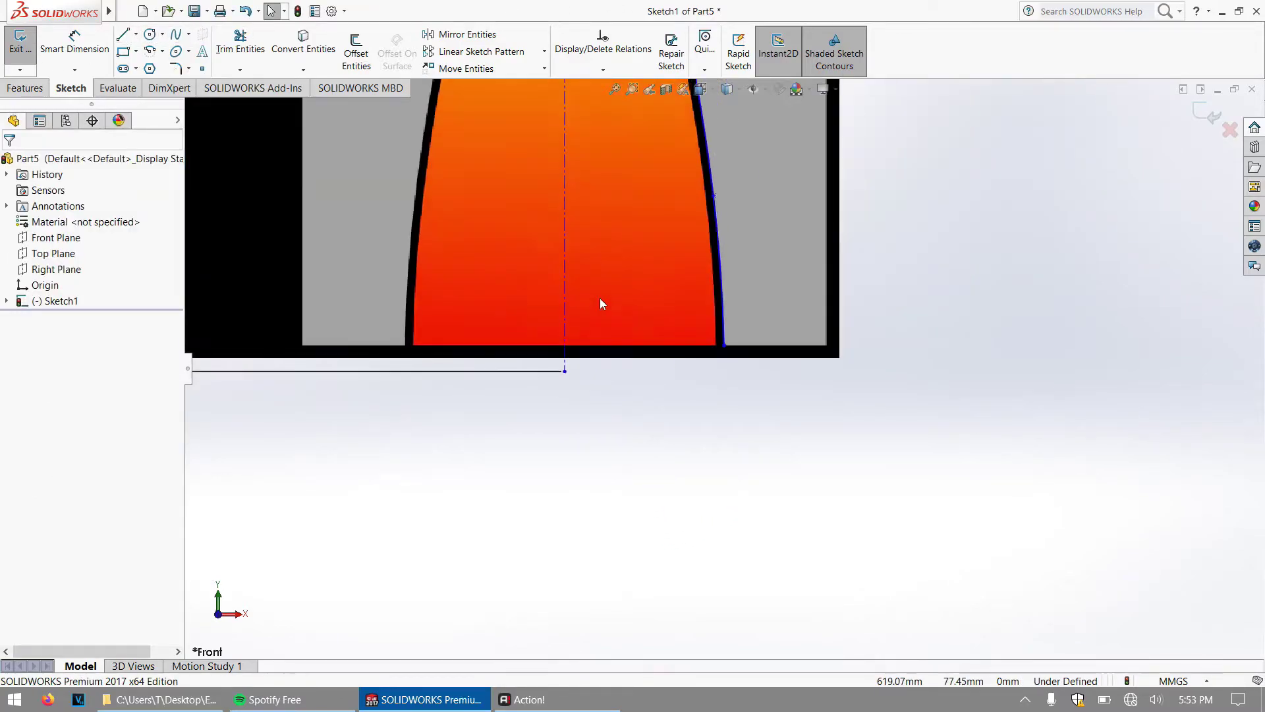
pyautogui.scroll(-4, 600, 298)
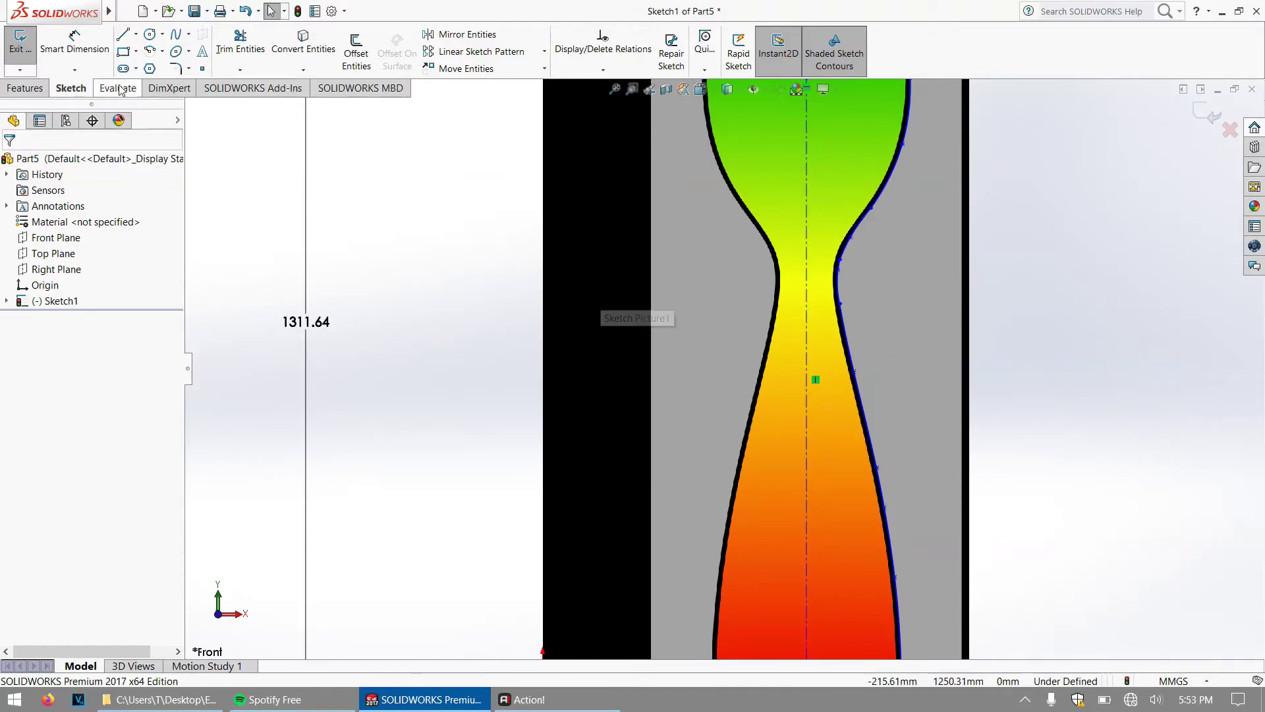
pyautogui.scroll(-5, 869, 278)
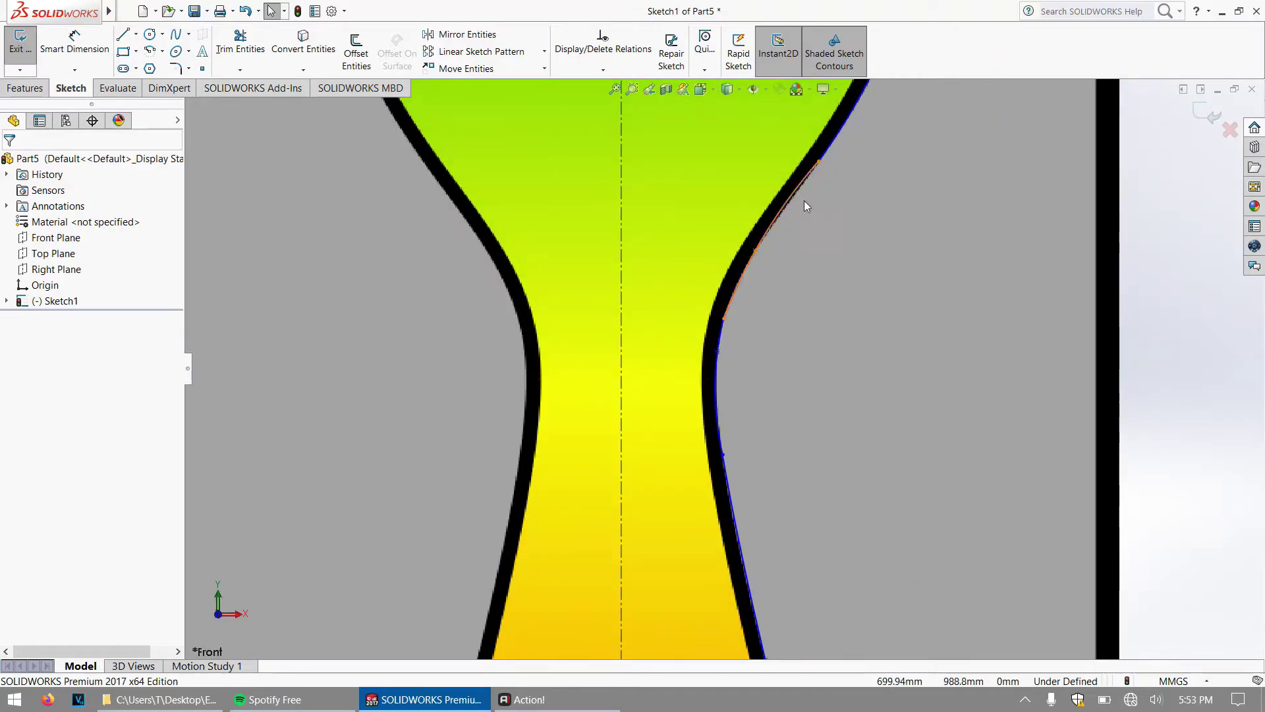
pyautogui.scroll(-5, 739, 486)
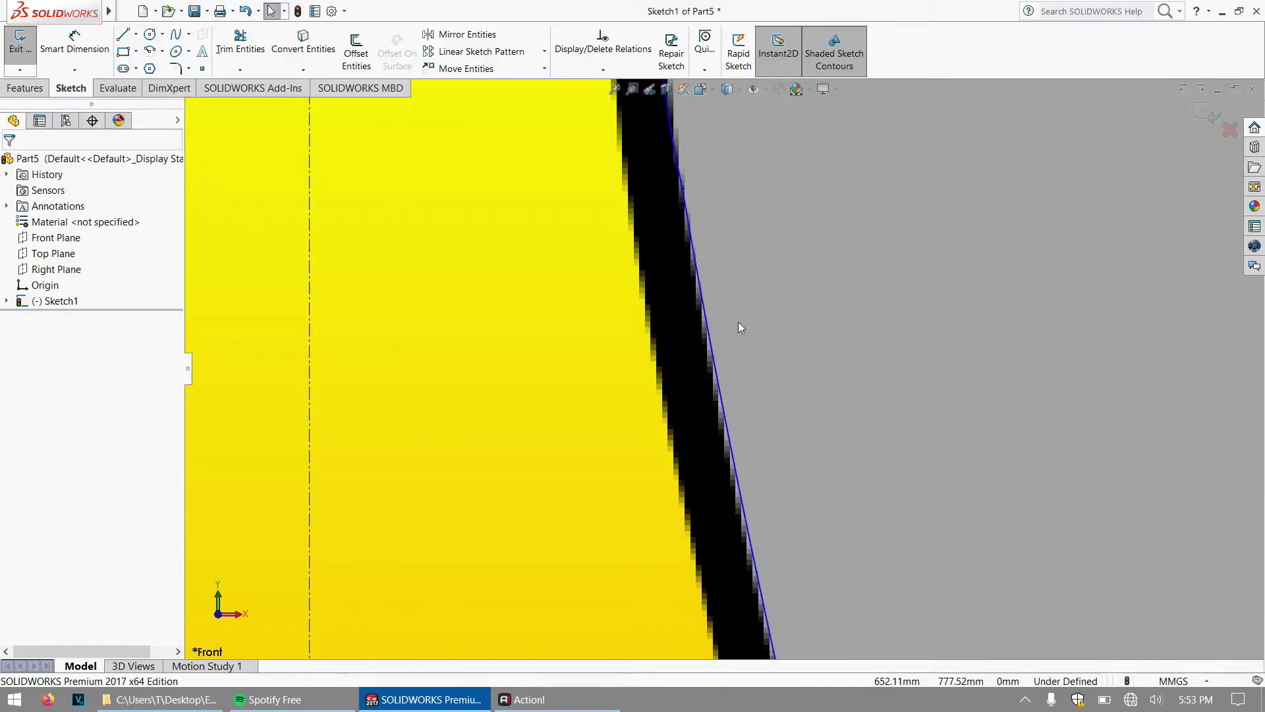
pyautogui.scroll(8, 665, 279)
pyautogui.scroll(-10, 711, 336)
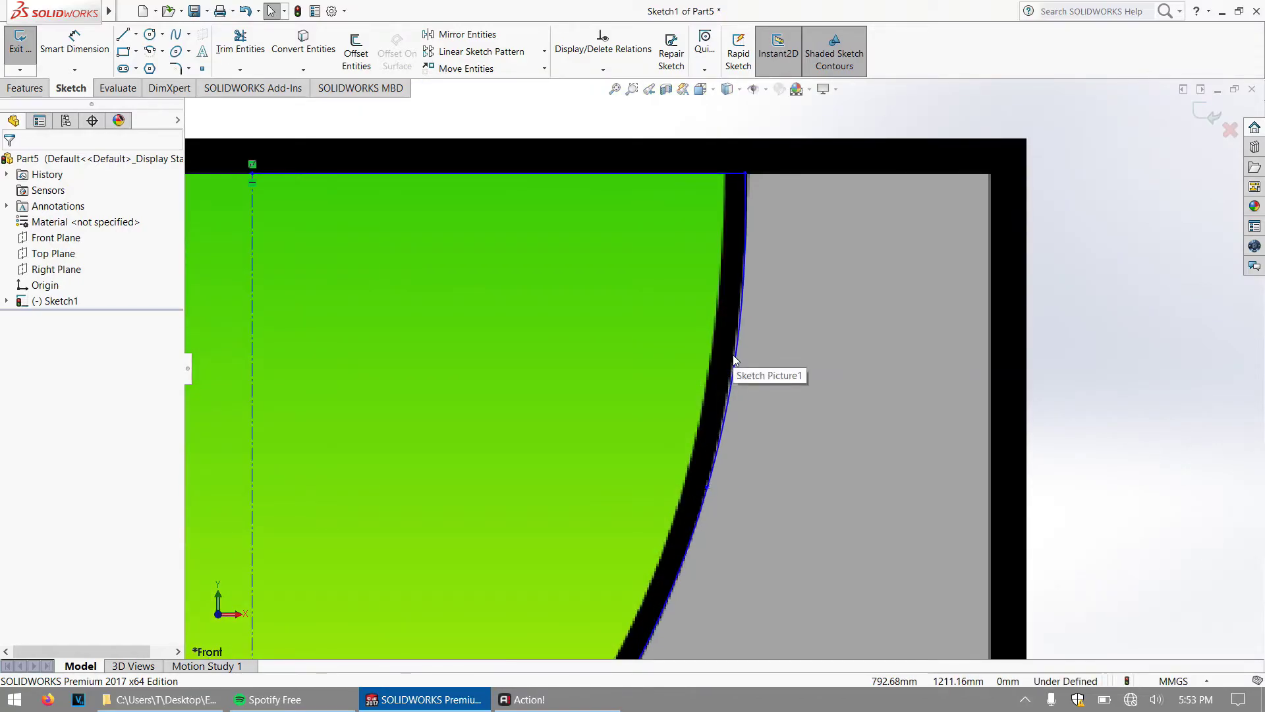
pyautogui.scroll(5, 720, 364)
pyautogui.scroll(-2, 692, 377)
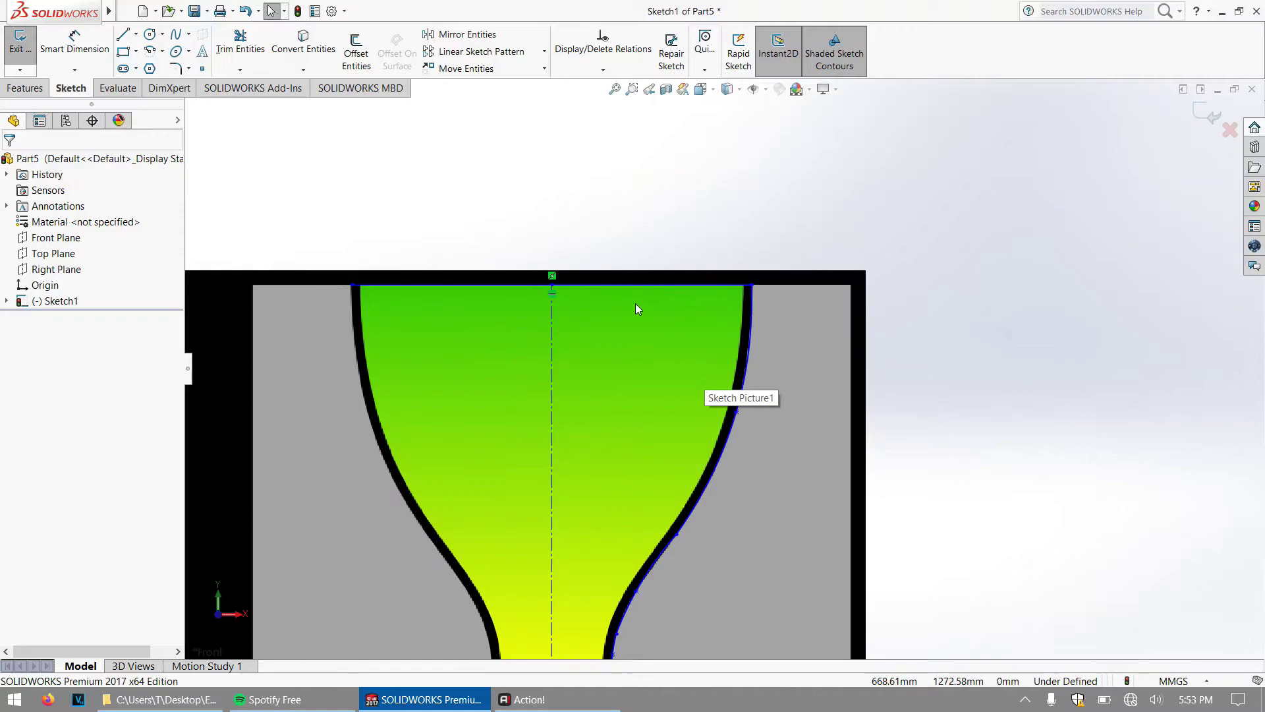
pyautogui.click(635, 286)
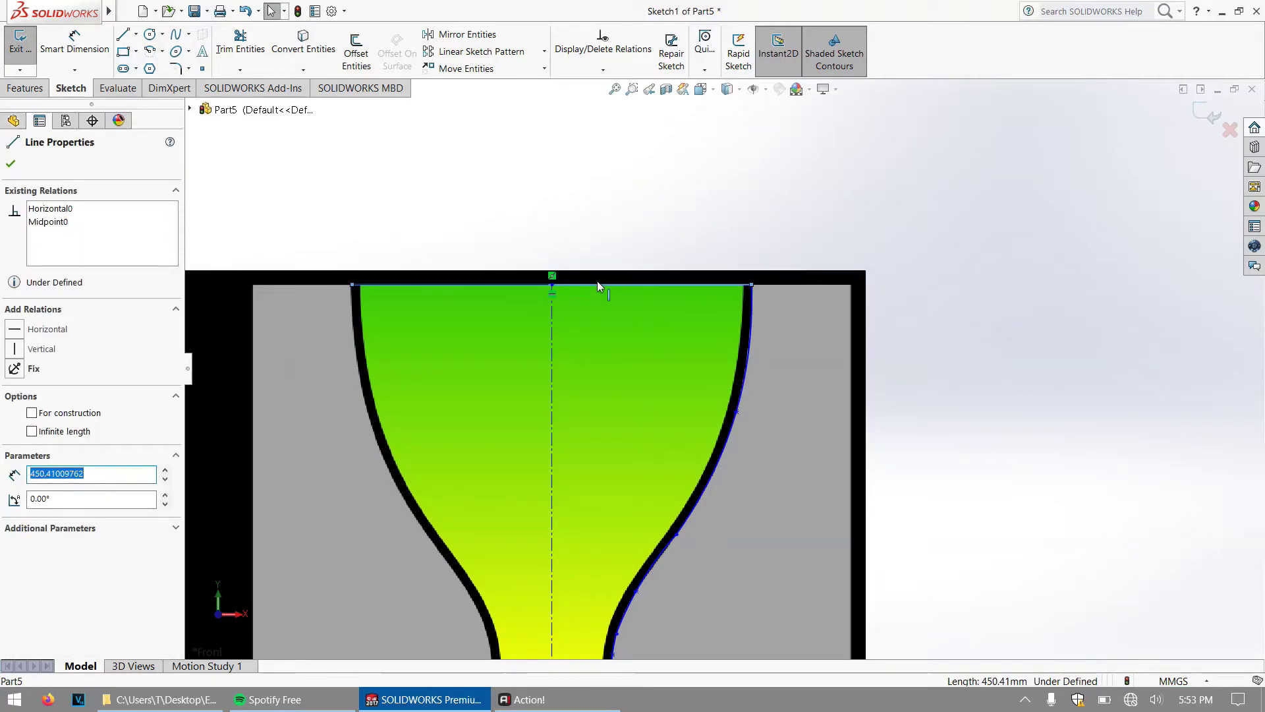
pyautogui.press('Escape')
pyautogui.scroll(-2, 613, 330)
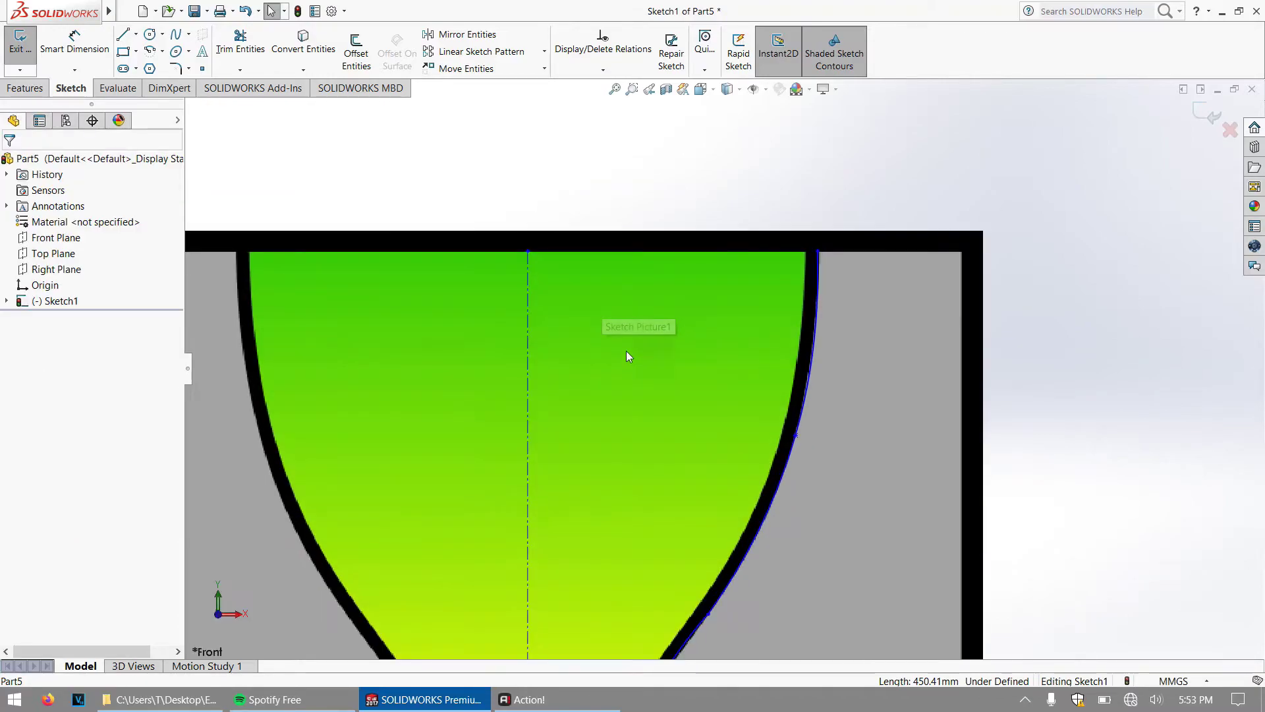
pyautogui.scroll(3, 623, 347)
pyautogui.scroll(-2, 615, 336)
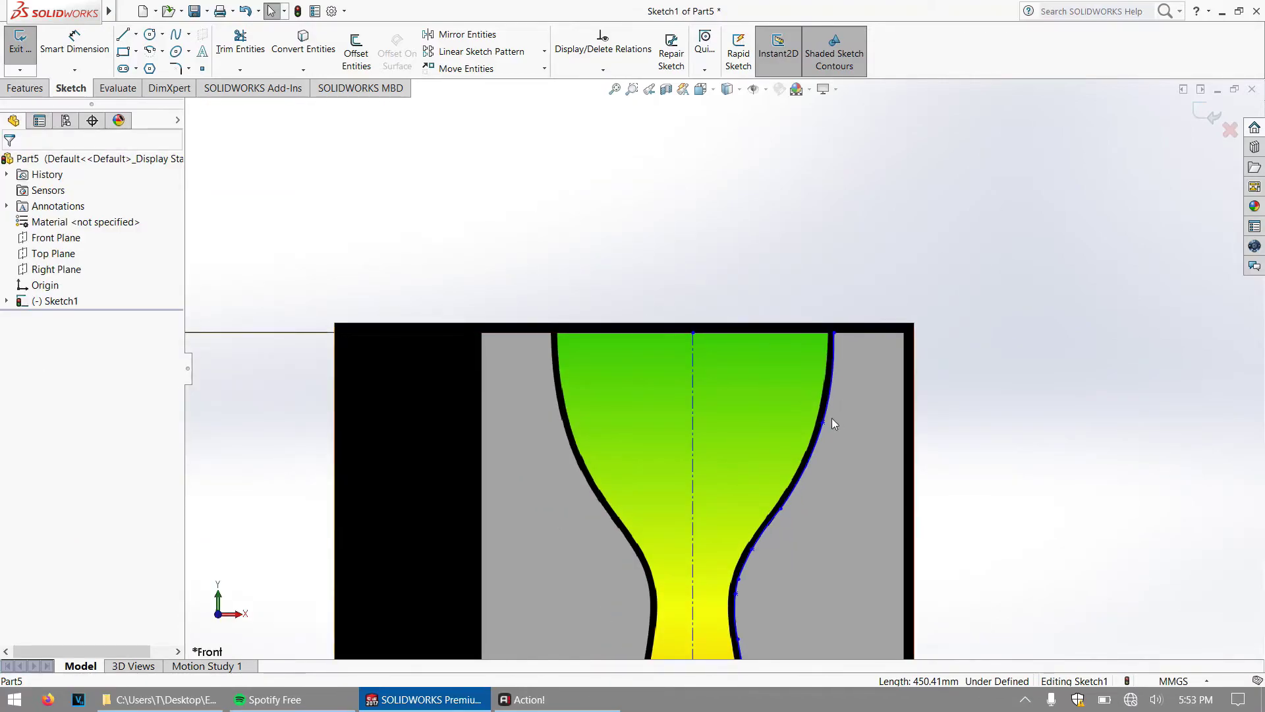
pyautogui.scroll(-2, 764, 392)
pyautogui.scroll(-2, 791, 364)
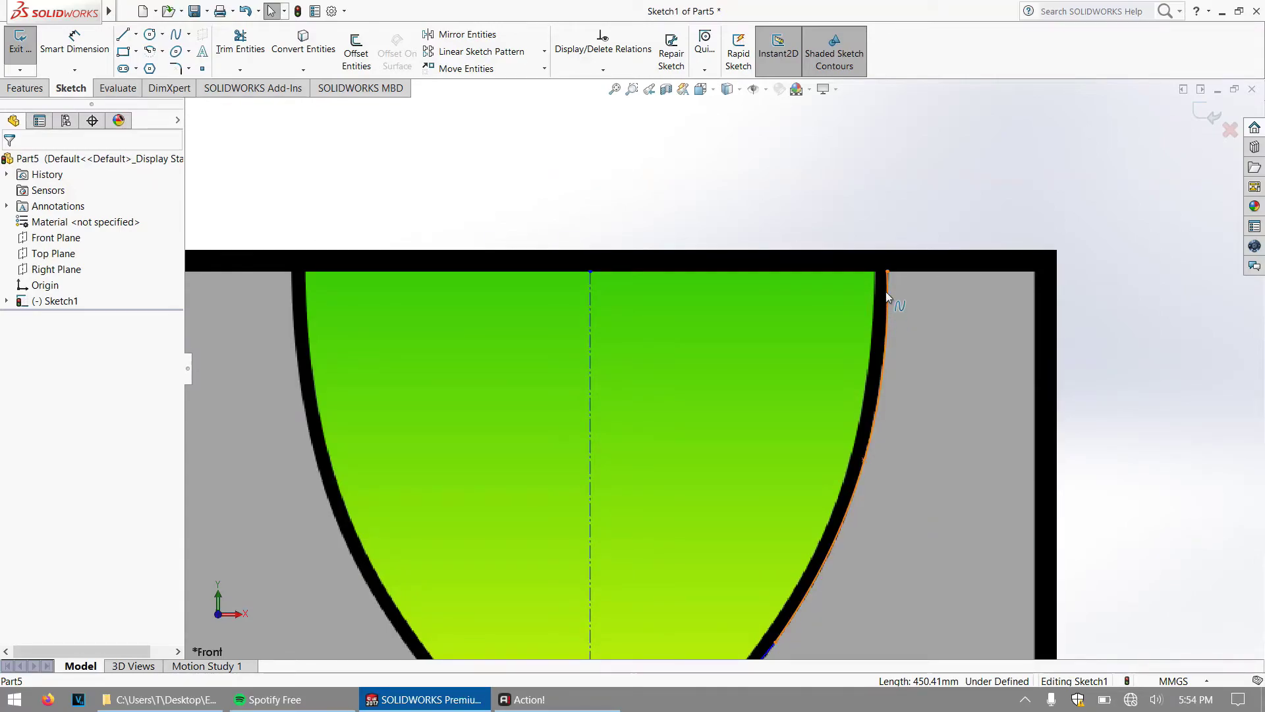
# Step: Offset the right-hand traced nozzle spline 10.00 mm to its outer side
pyautogui.click(356, 51)
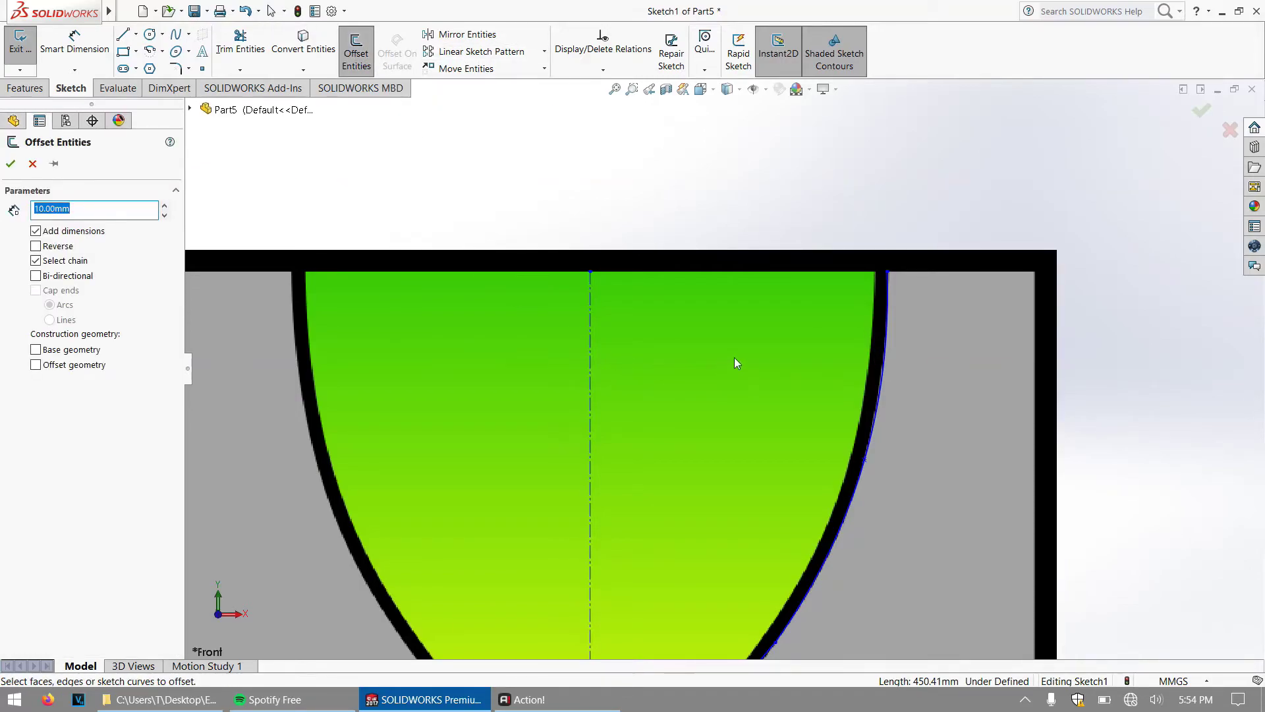
pyautogui.click(887, 322)
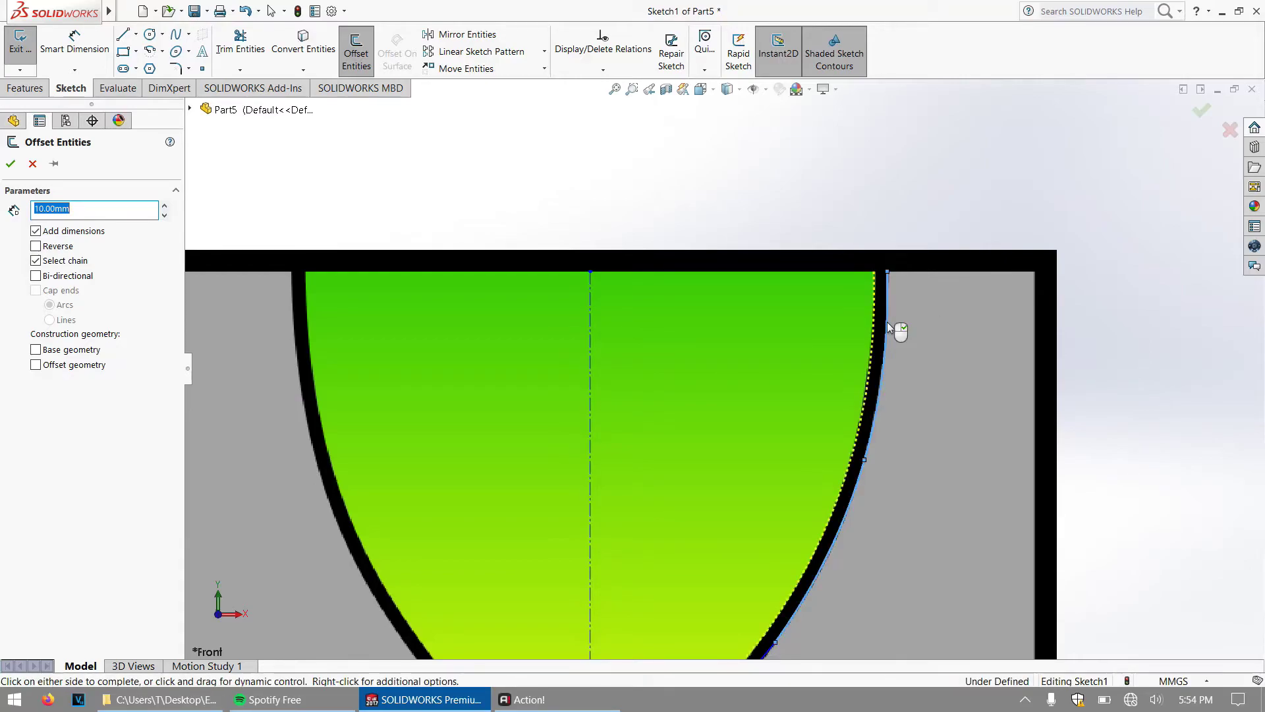
pyautogui.scroll(5, 707, 450)
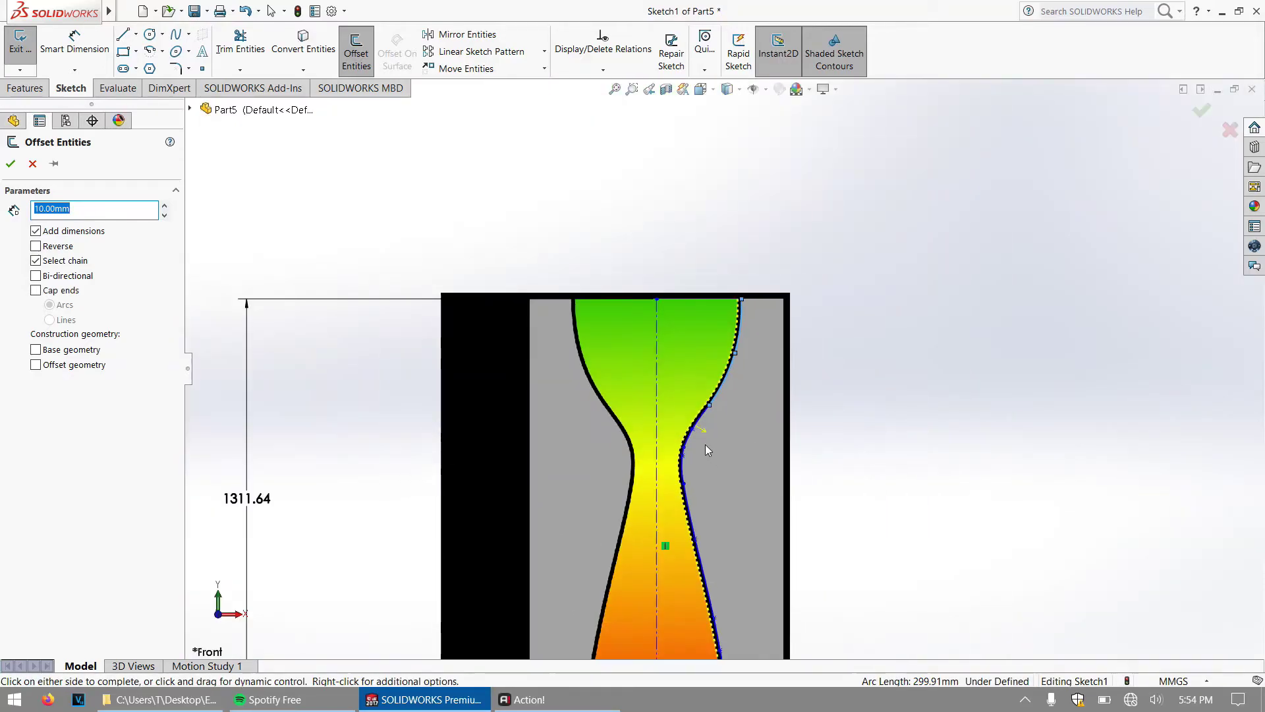
pyautogui.scroll(-5, 680, 505)
pyautogui.scroll(4, 709, 345)
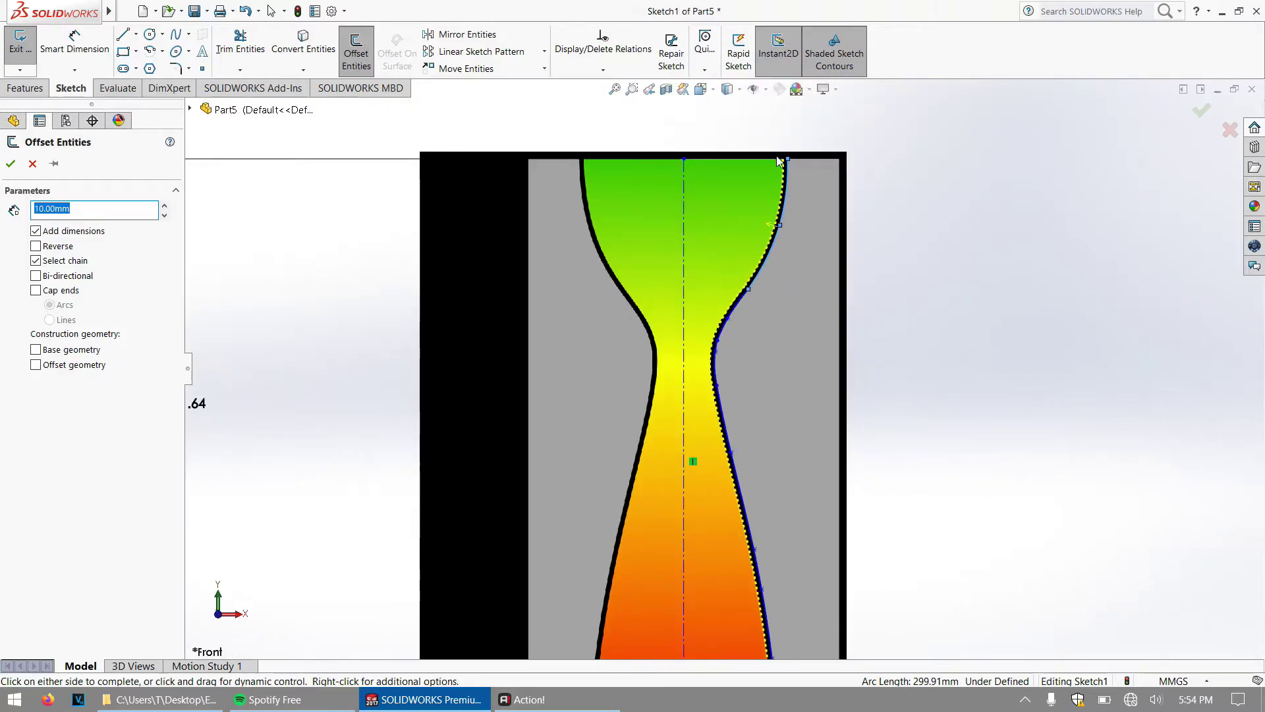
pyautogui.scroll(-4, 735, 537)
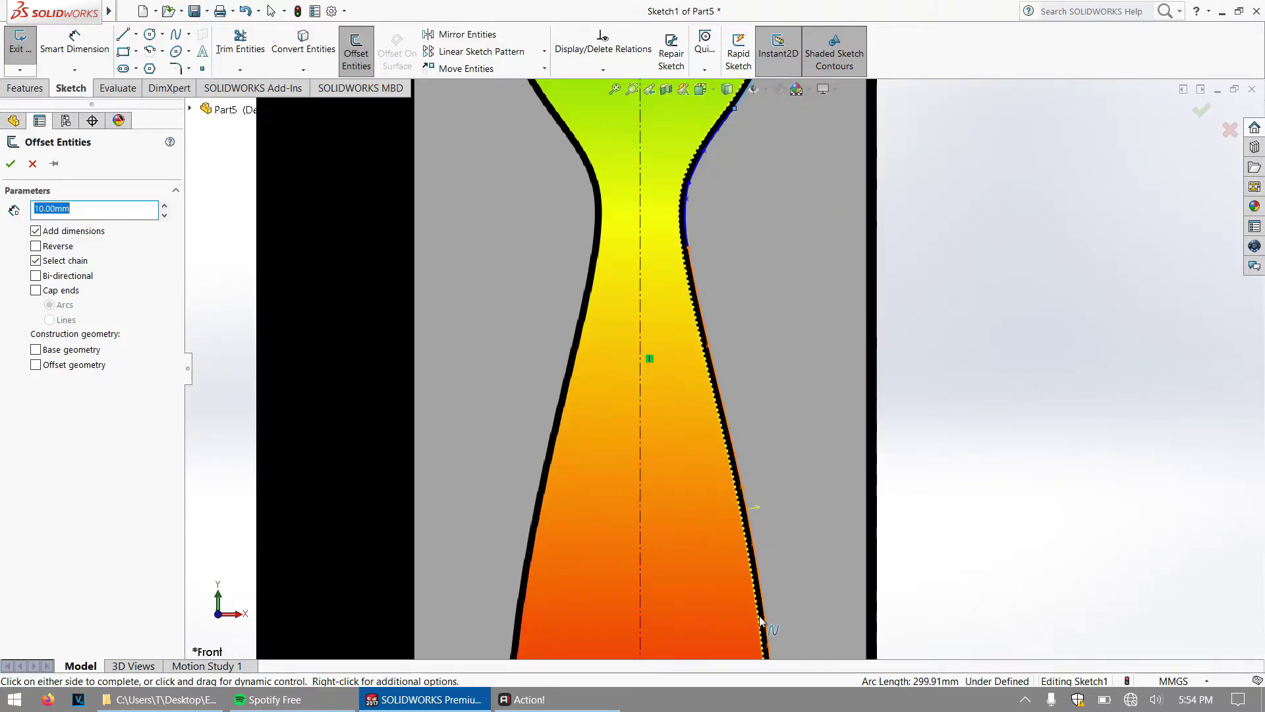
pyautogui.scroll(-3, 733, 538)
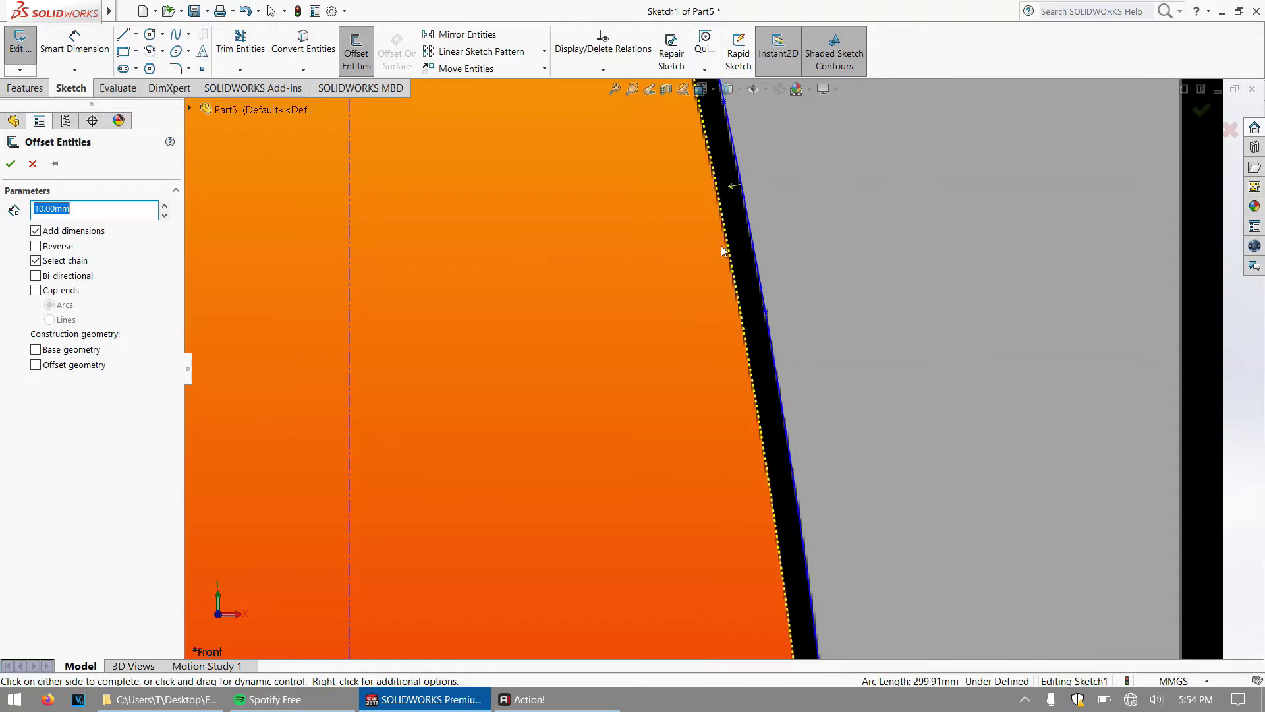
pyautogui.scroll(6, 725, 296)
pyautogui.scroll(-5, 686, 294)
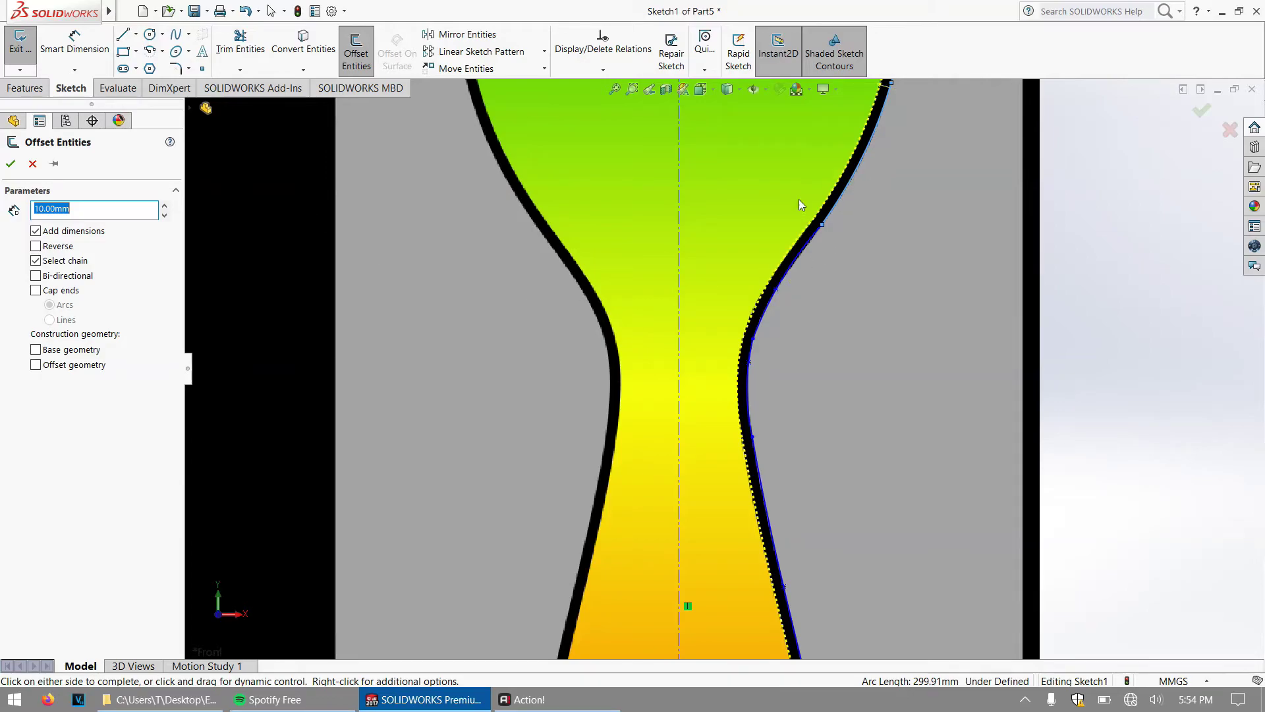
pyautogui.click(9, 169)
# Step: Delete the traced nozzle sketch picture, Sketch Picture1
pyautogui.scroll(4, 418, 255)
pyautogui.scroll(-4, 548, 271)
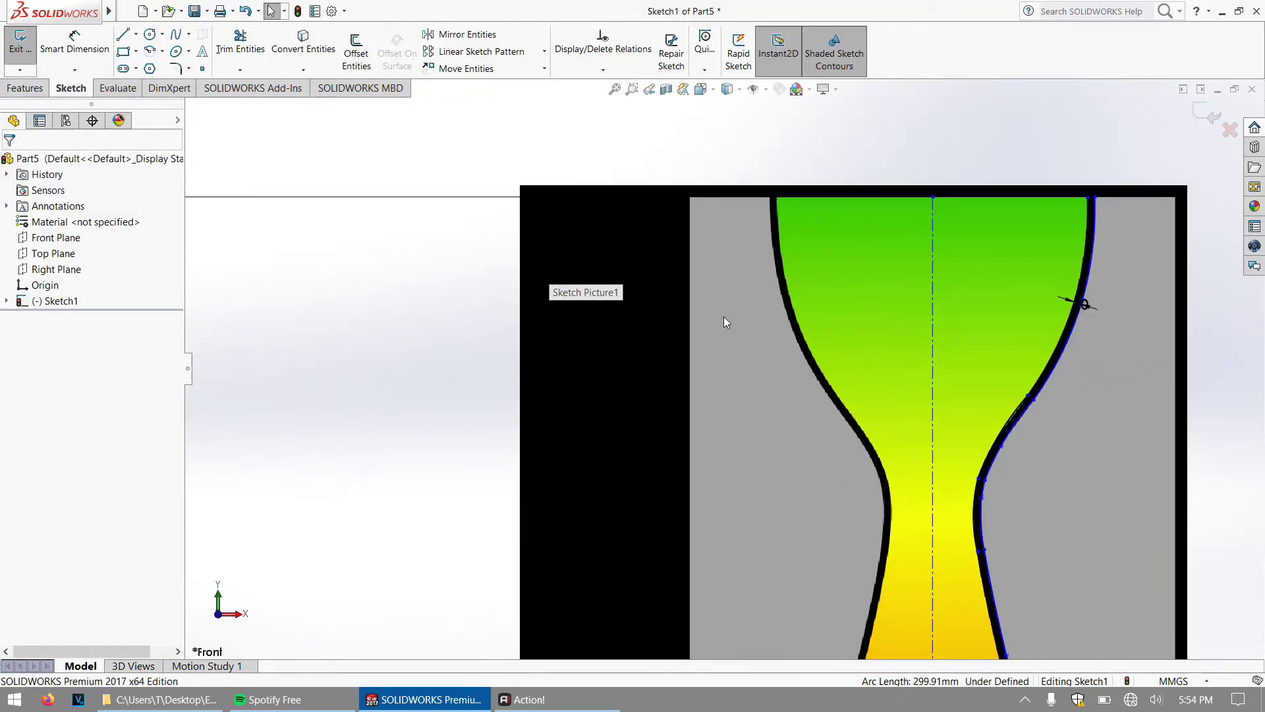
pyautogui.scroll(-4, 1054, 360)
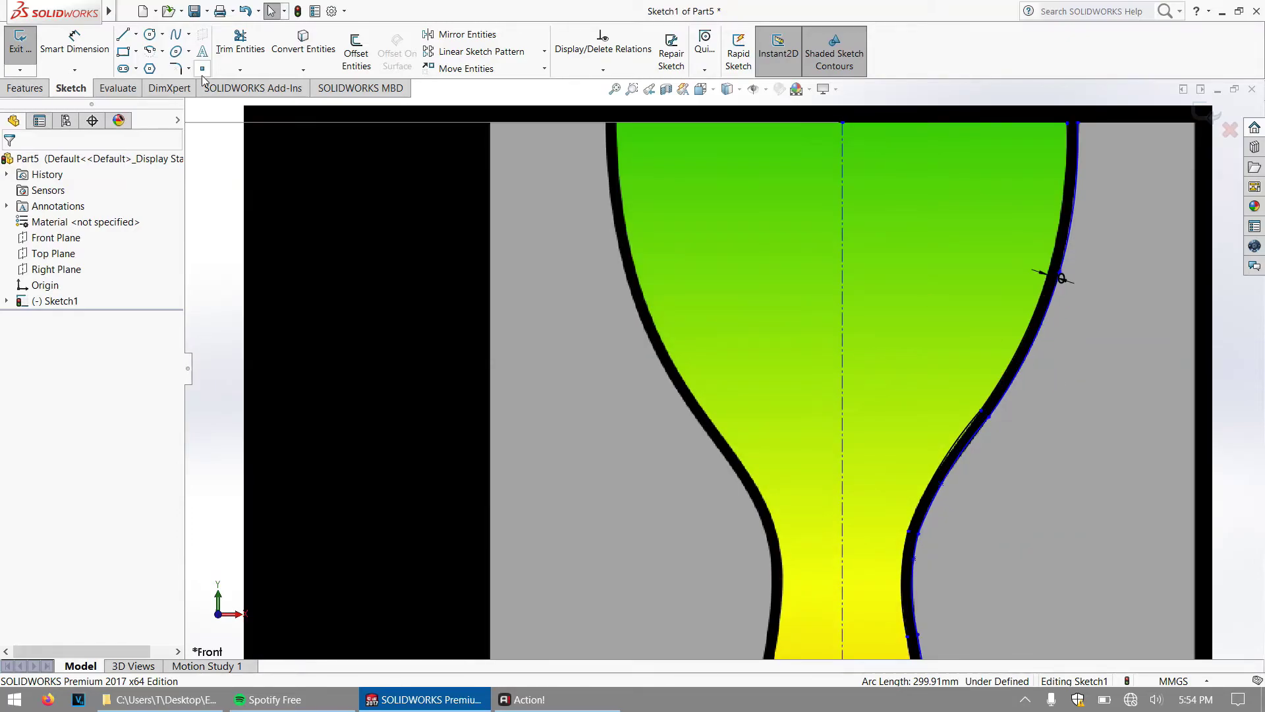
pyautogui.rightClick(674, 226)
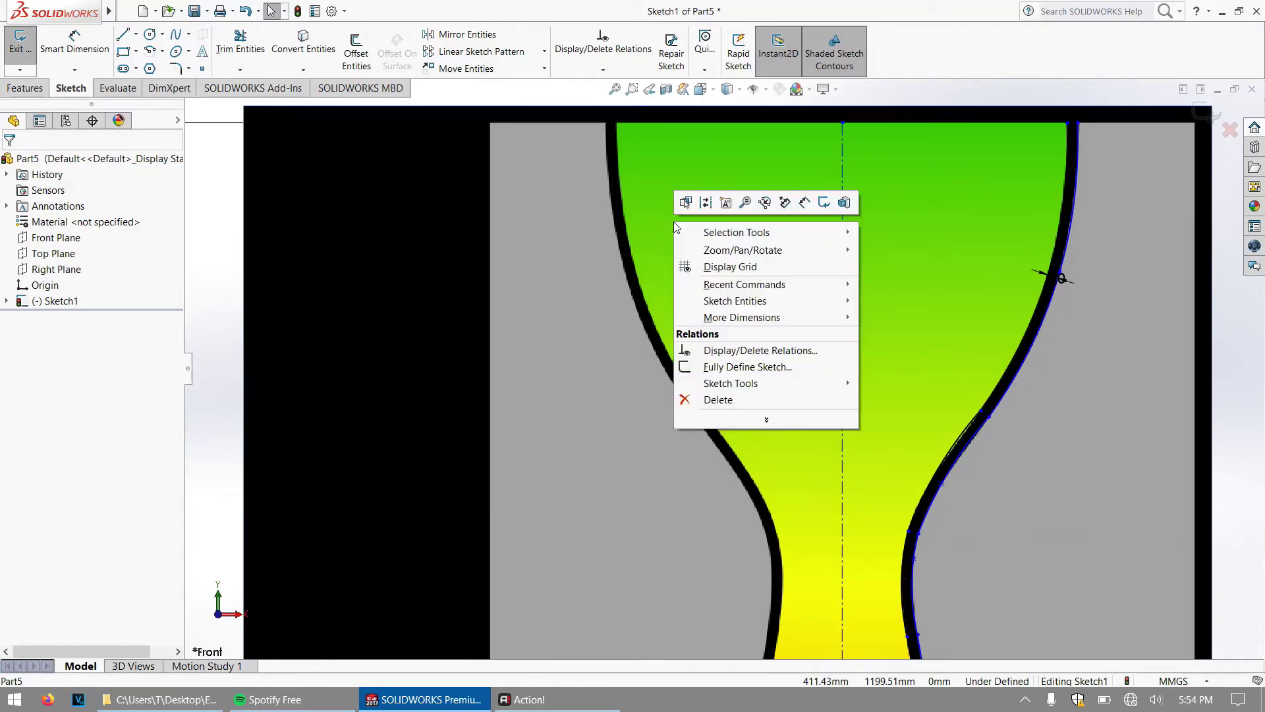
pyautogui.click(727, 400)
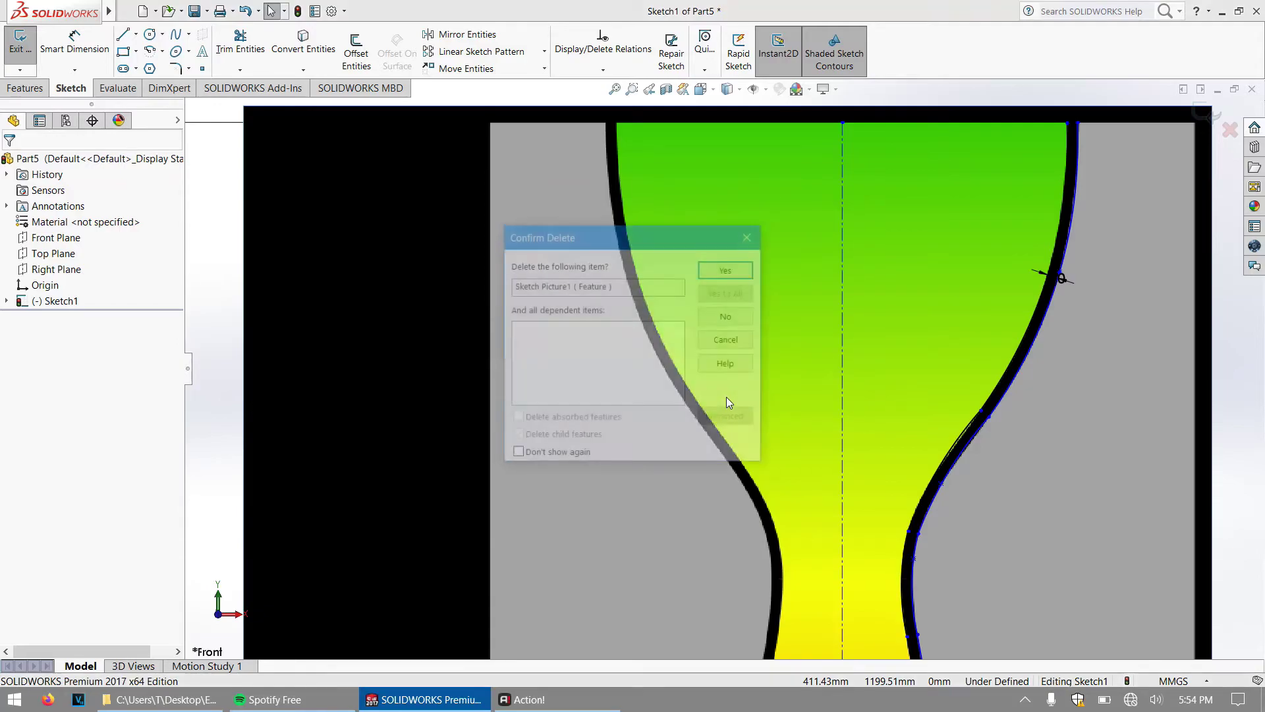
pyautogui.click(729, 266)
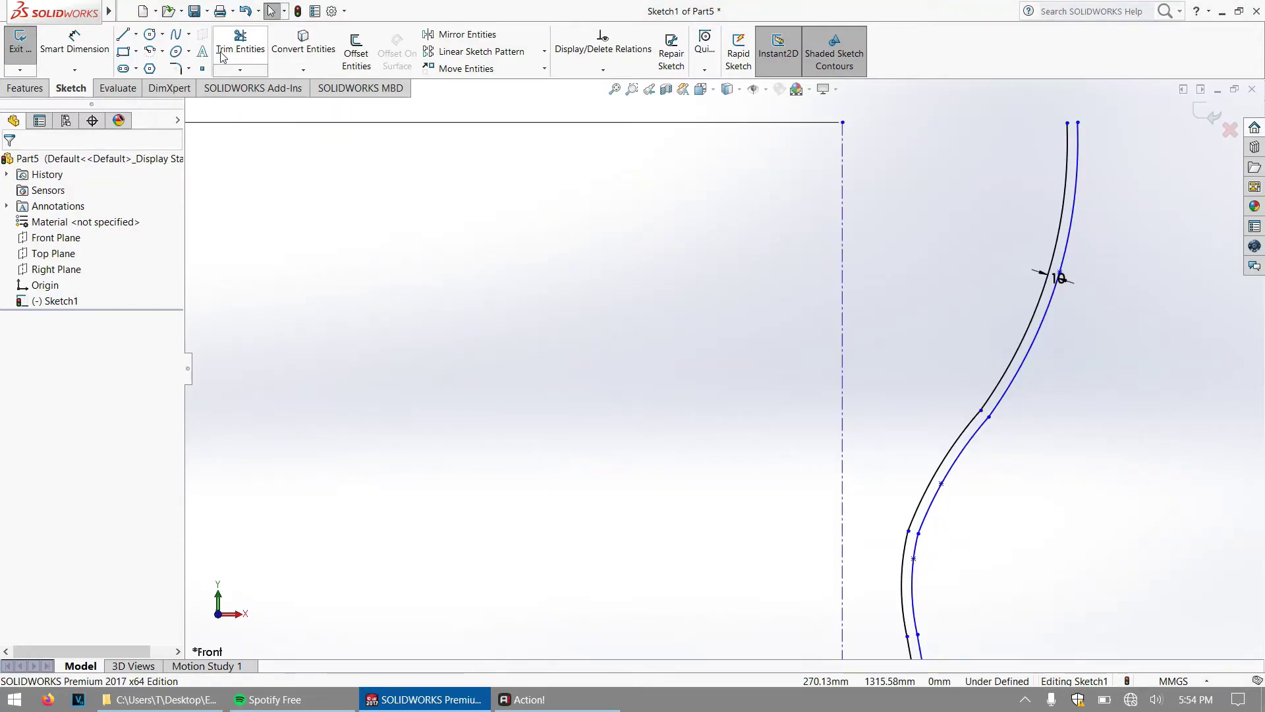
# Step: Draw lines joining the spline and its offset at both the top and bottom ends
pyautogui.click(123, 35)
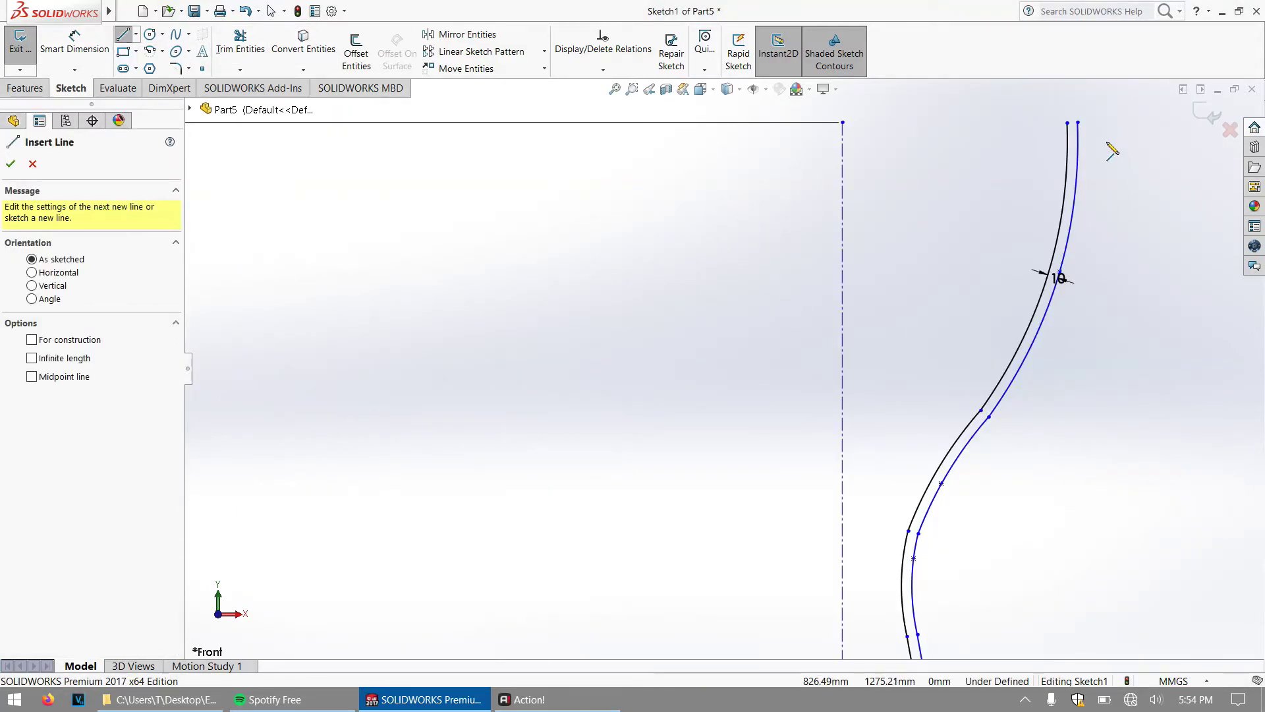
pyautogui.scroll(-5, 1062, 181)
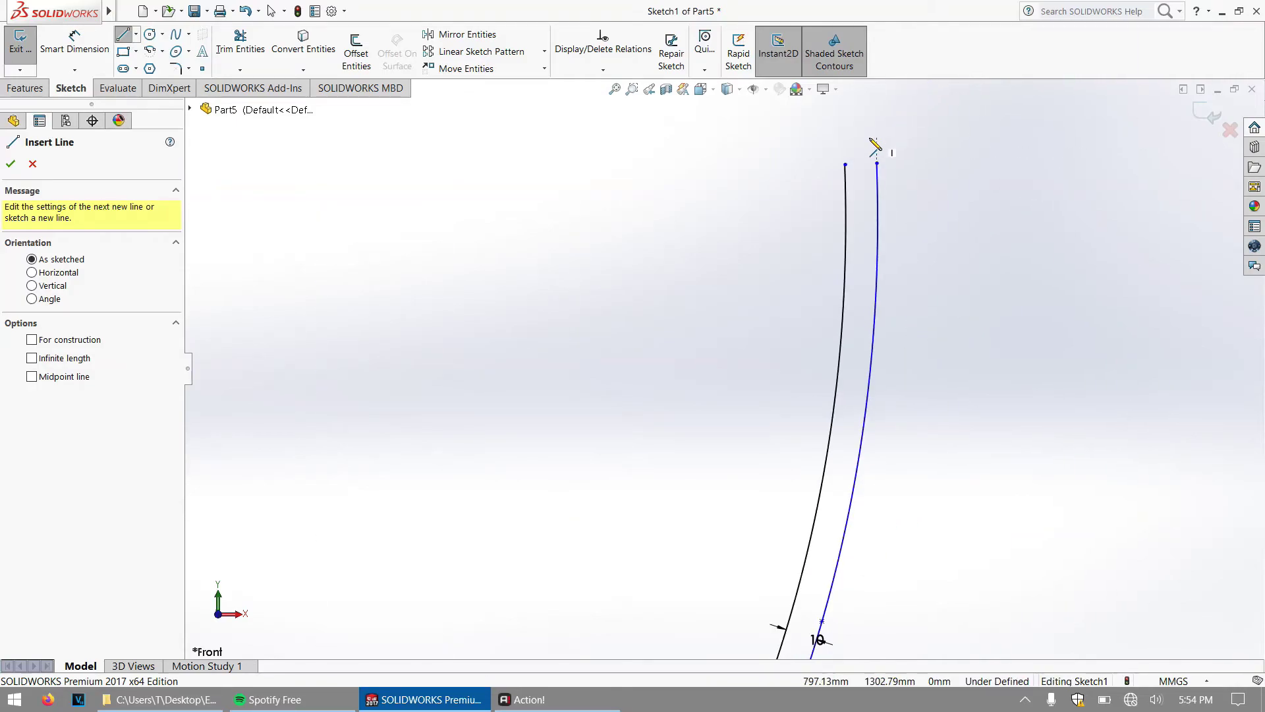
pyautogui.moveTo(845, 165); pyautogui.dragTo(877, 163)
pyautogui.scroll(-2, 889, 410)
pyautogui.scroll(6, 731, 428)
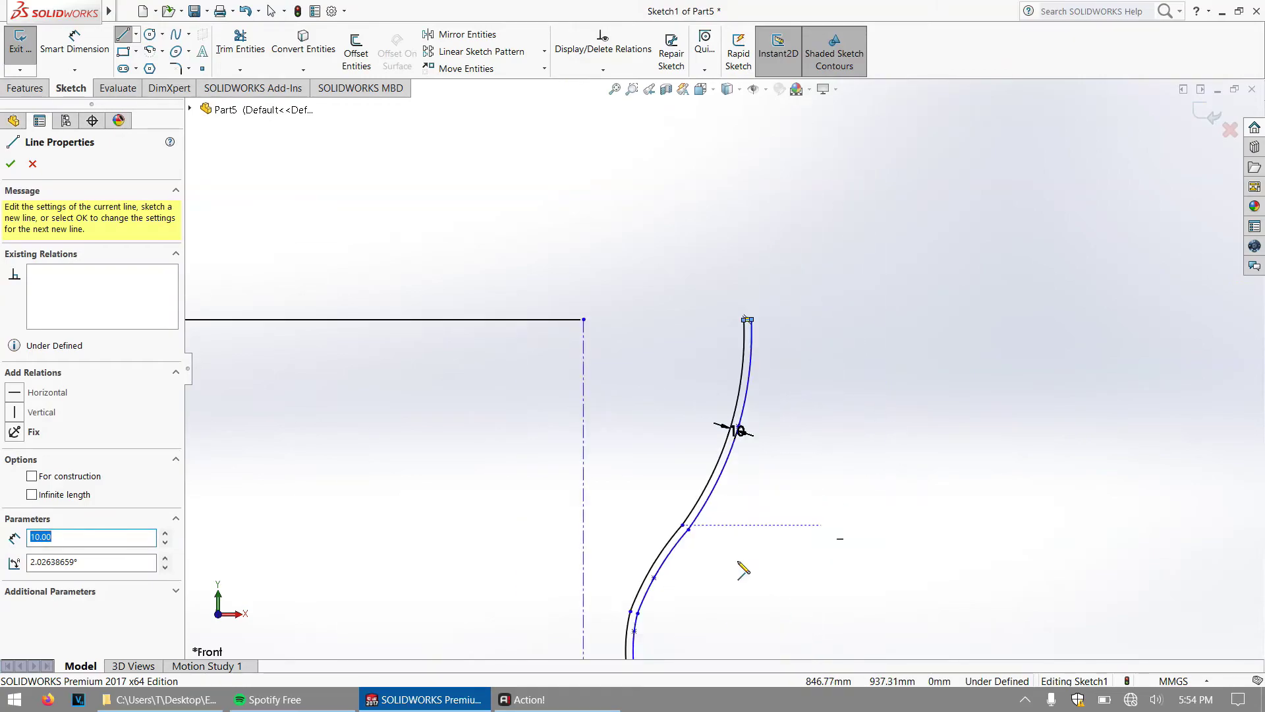
pyautogui.scroll(-3, 750, 472)
pyautogui.scroll(-5, 709, 424)
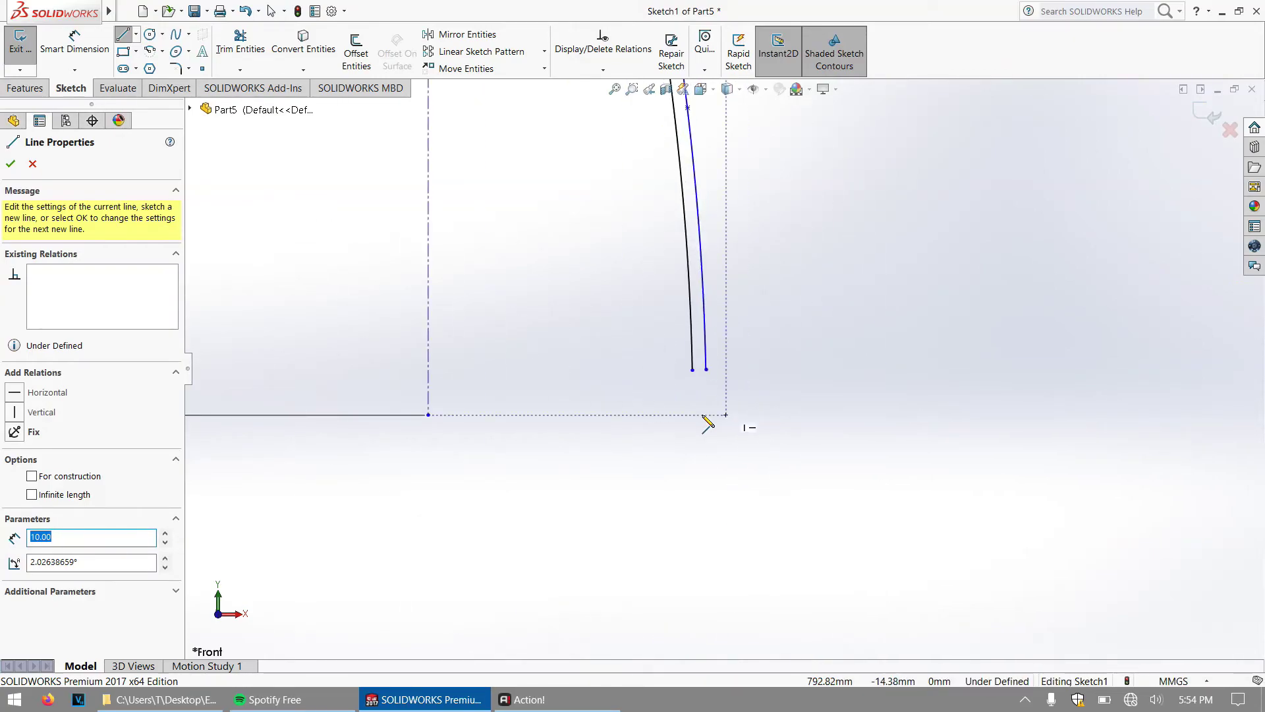
pyautogui.moveTo(696, 325); pyautogui.dragTo(721, 325)
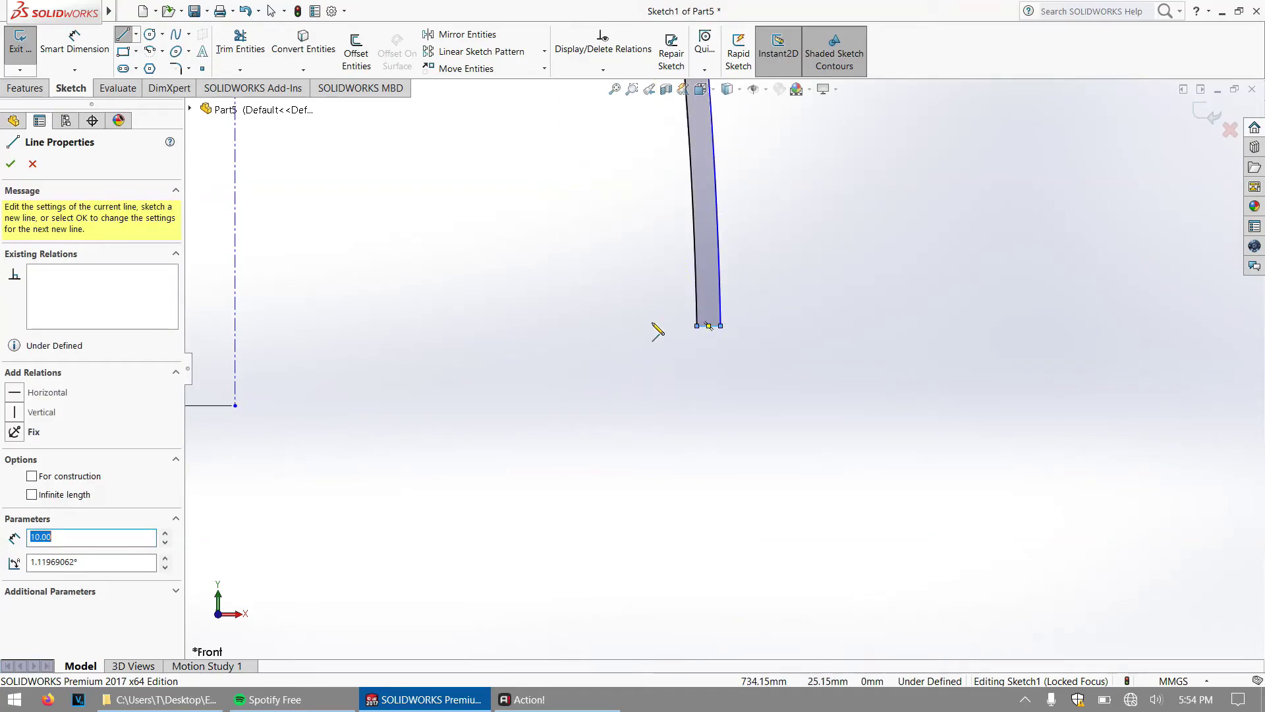
pyautogui.click(31, 165)
pyautogui.scroll(3, 713, 305)
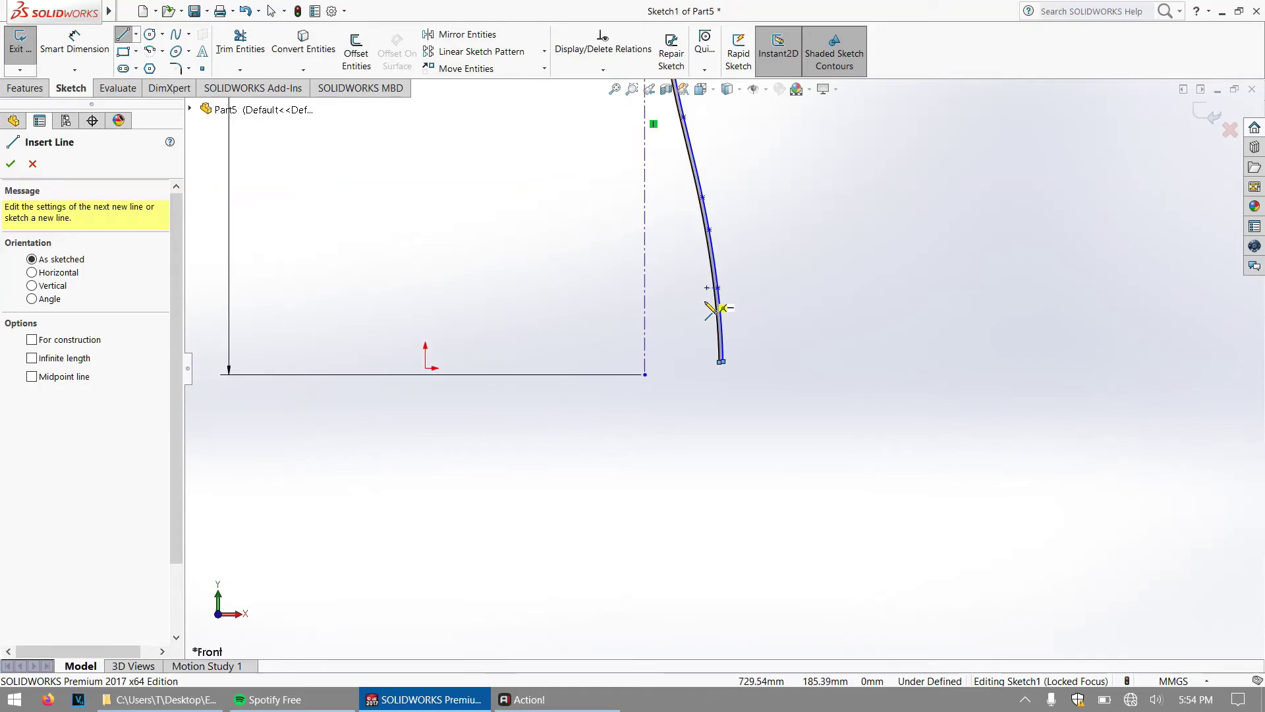
pyautogui.scroll(3, 710, 310)
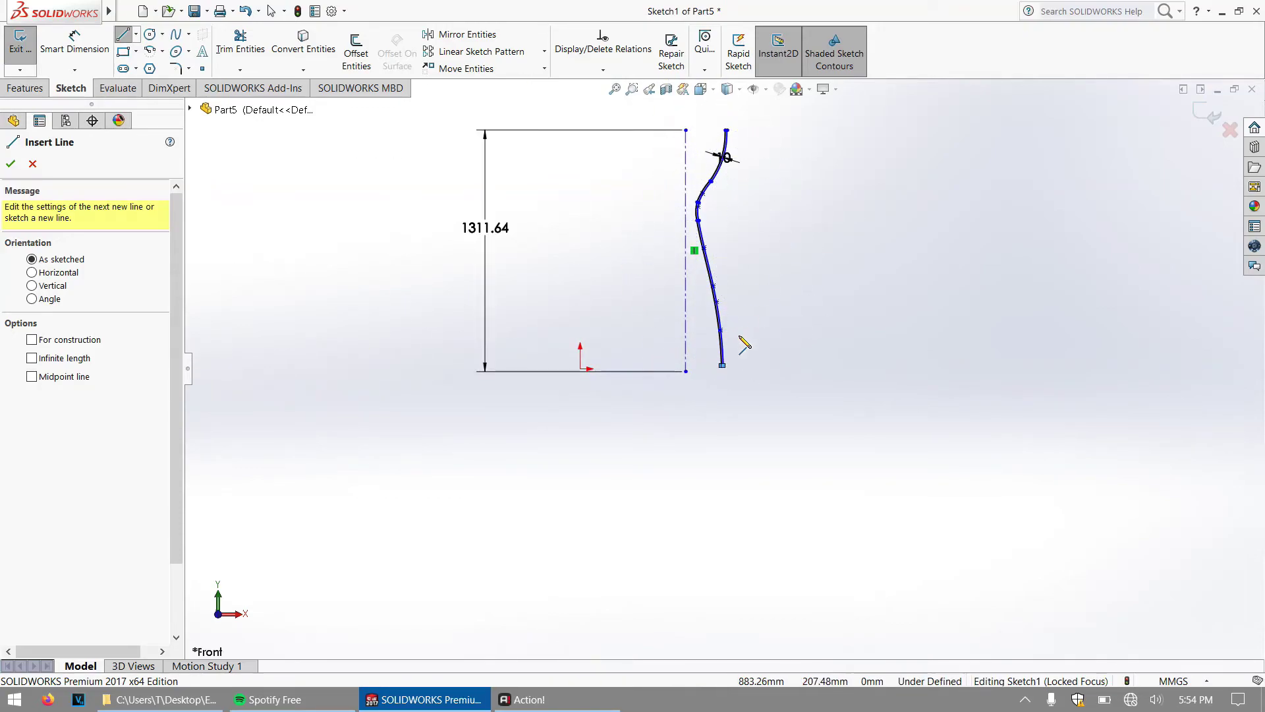
pyautogui.click(13, 165)
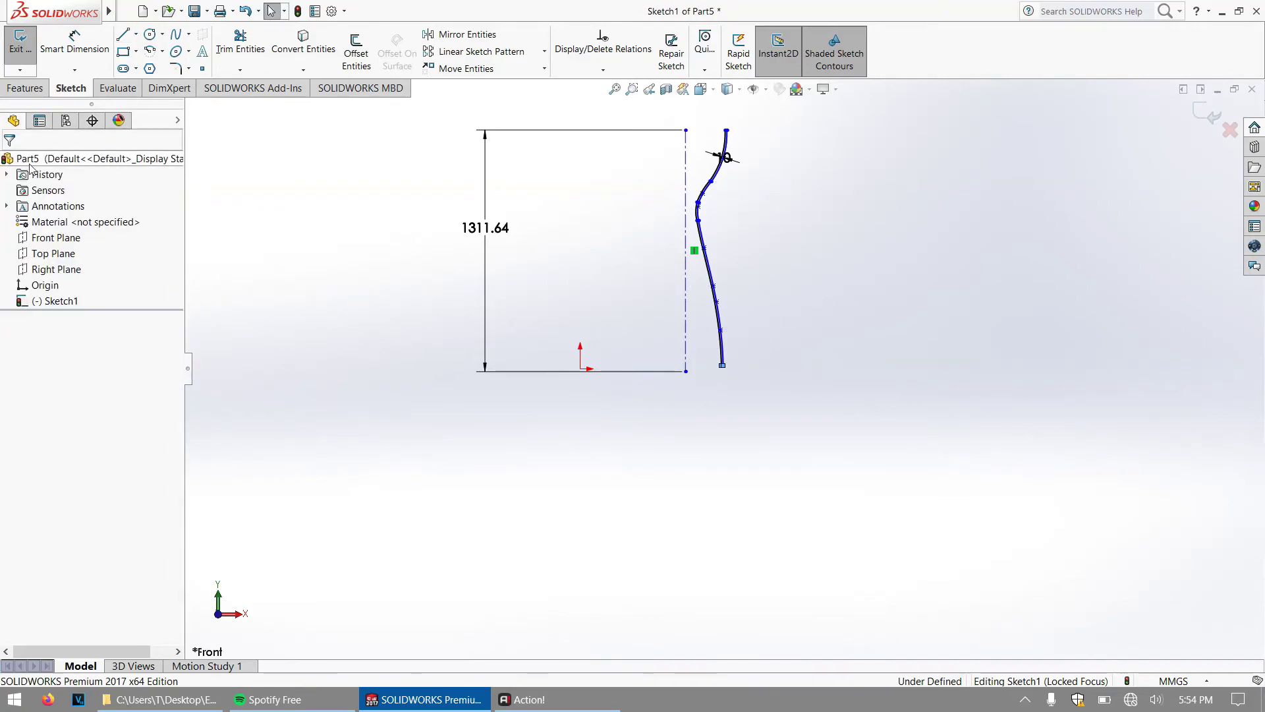
# Step: Revolve the closed wall profile 360° about the centerline into the Revolve1 nozzle solid
pyautogui.click(27, 88)
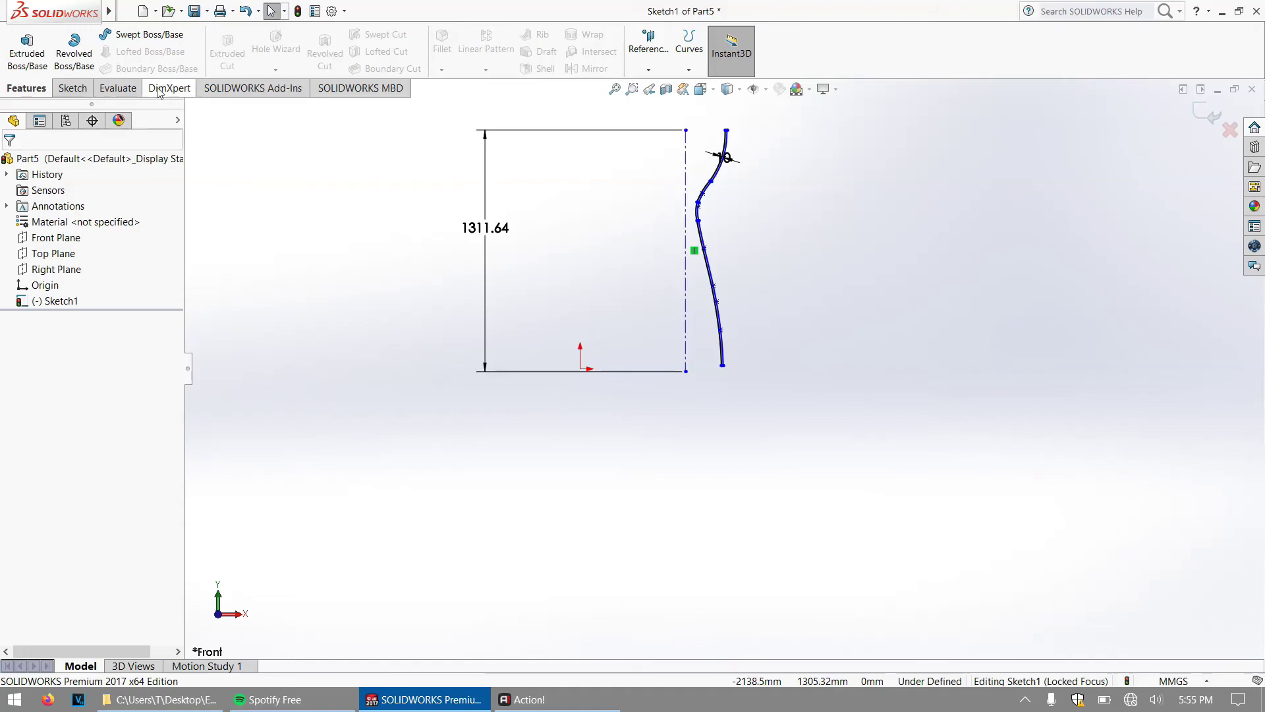
pyautogui.click(81, 52)
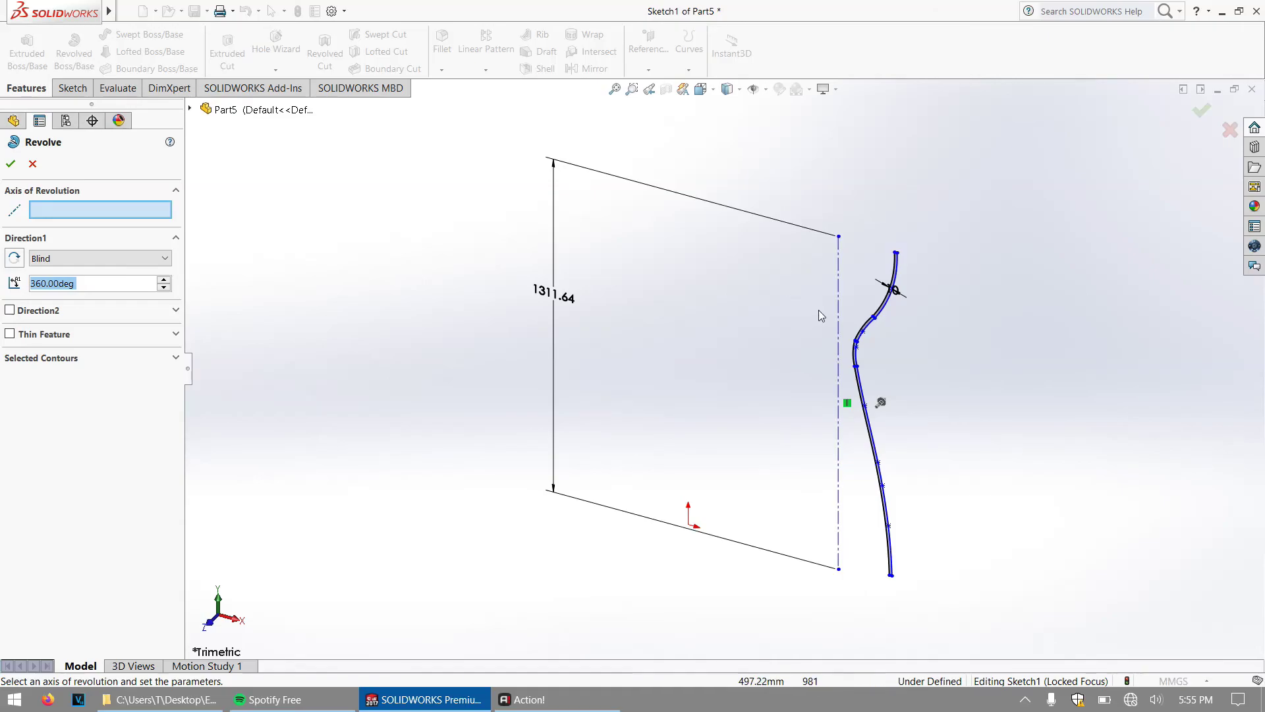
pyautogui.click(838, 303)
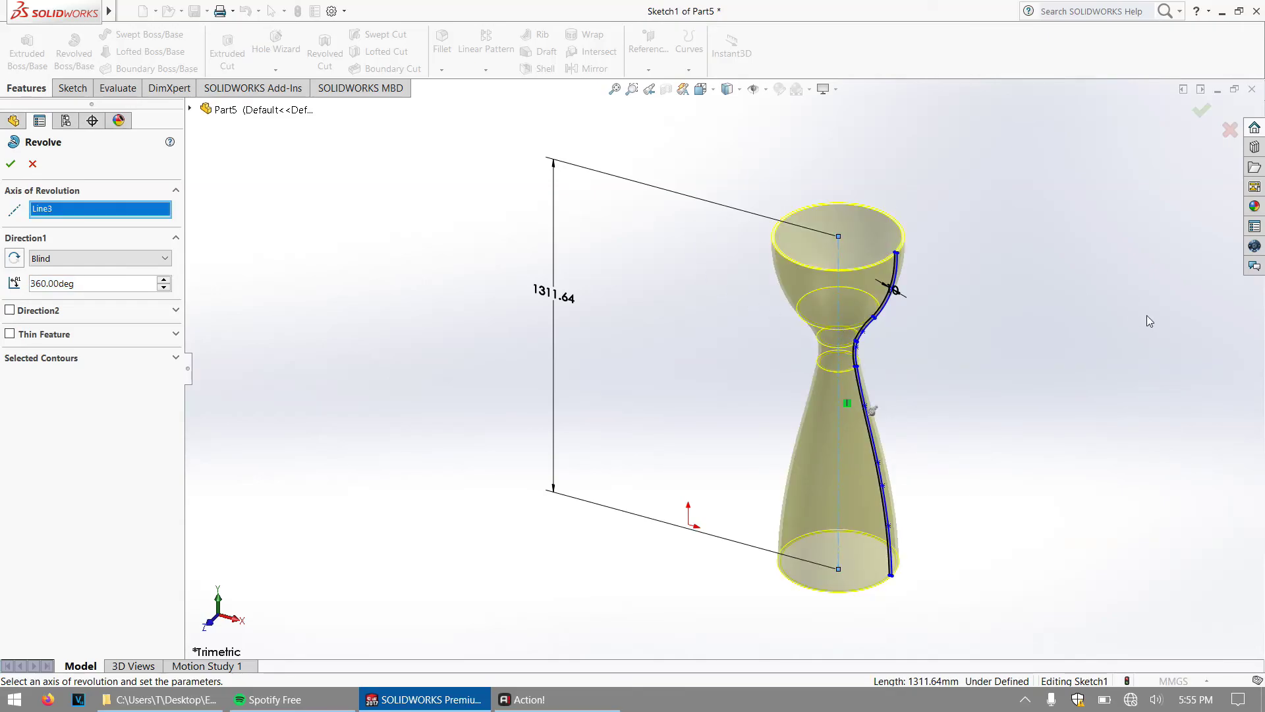
pyautogui.click(18, 166)
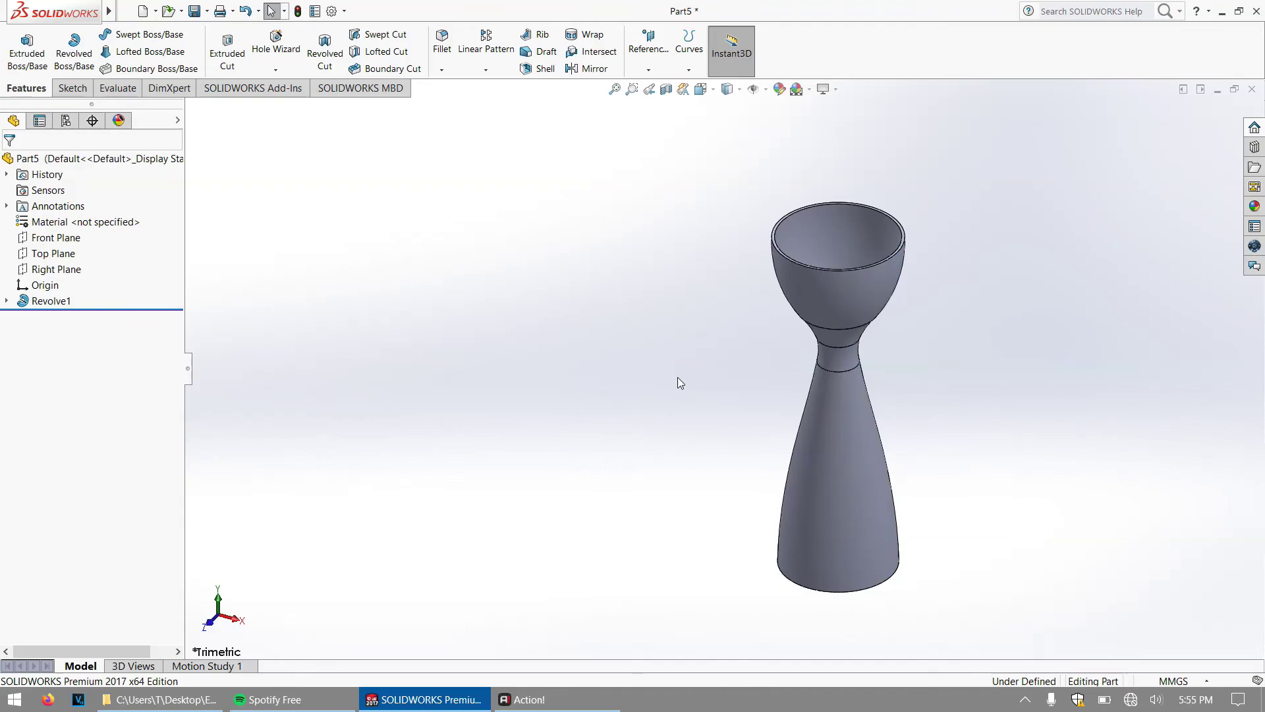
pyautogui.moveTo(678, 377); pyautogui.dragTo(930, 276, button='middle')
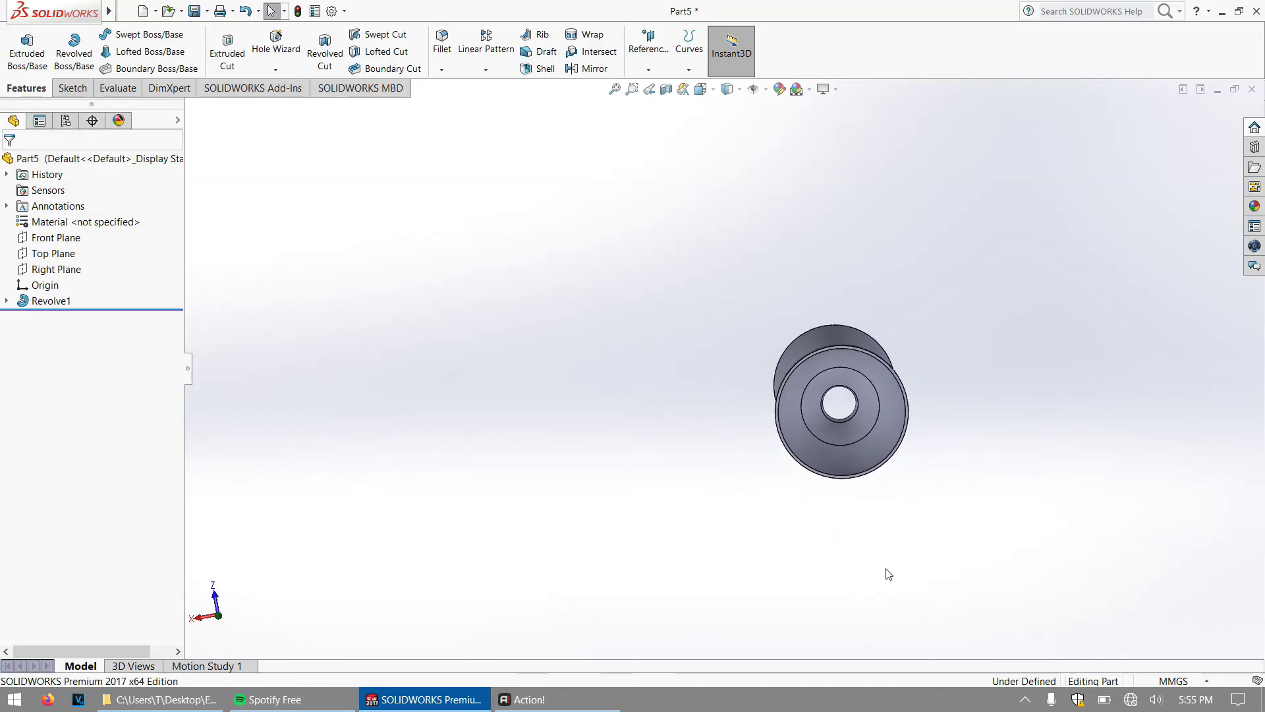
pyautogui.moveTo(880, 621); pyautogui.dragTo(873, 365, button='middle')
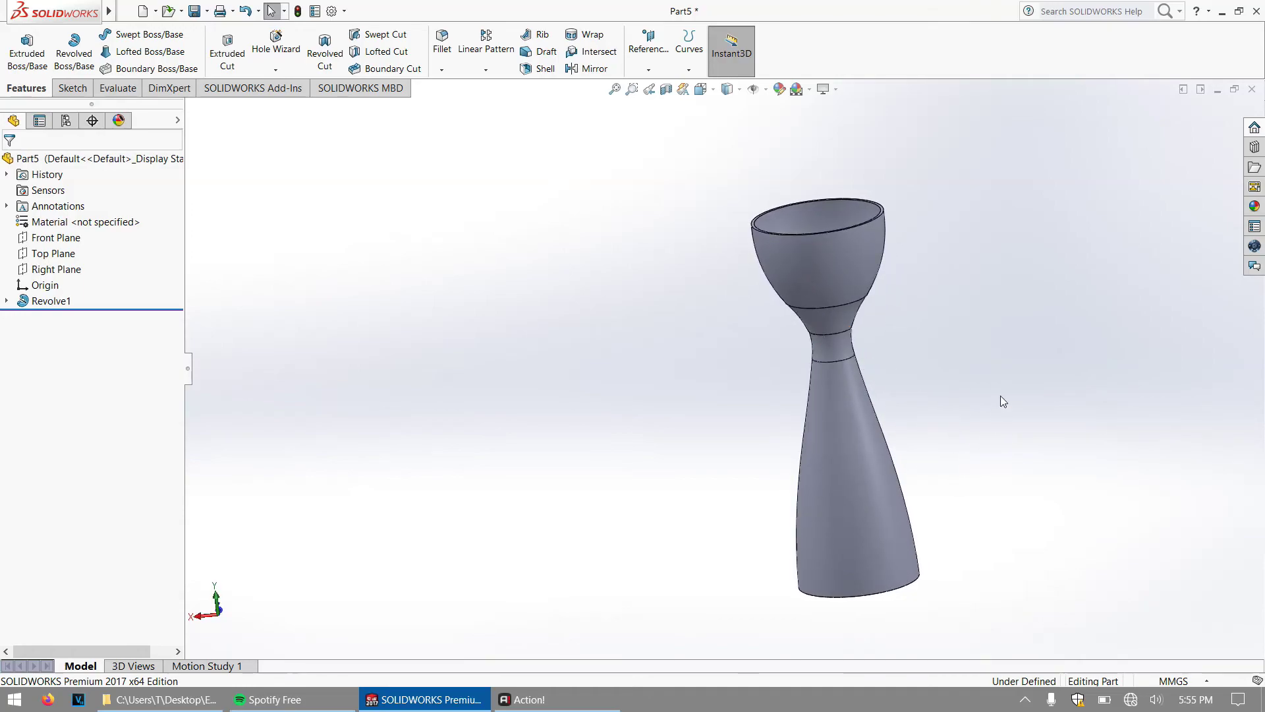
pyautogui.moveTo(1003, 402); pyautogui.dragTo(827, 242, button='middle')
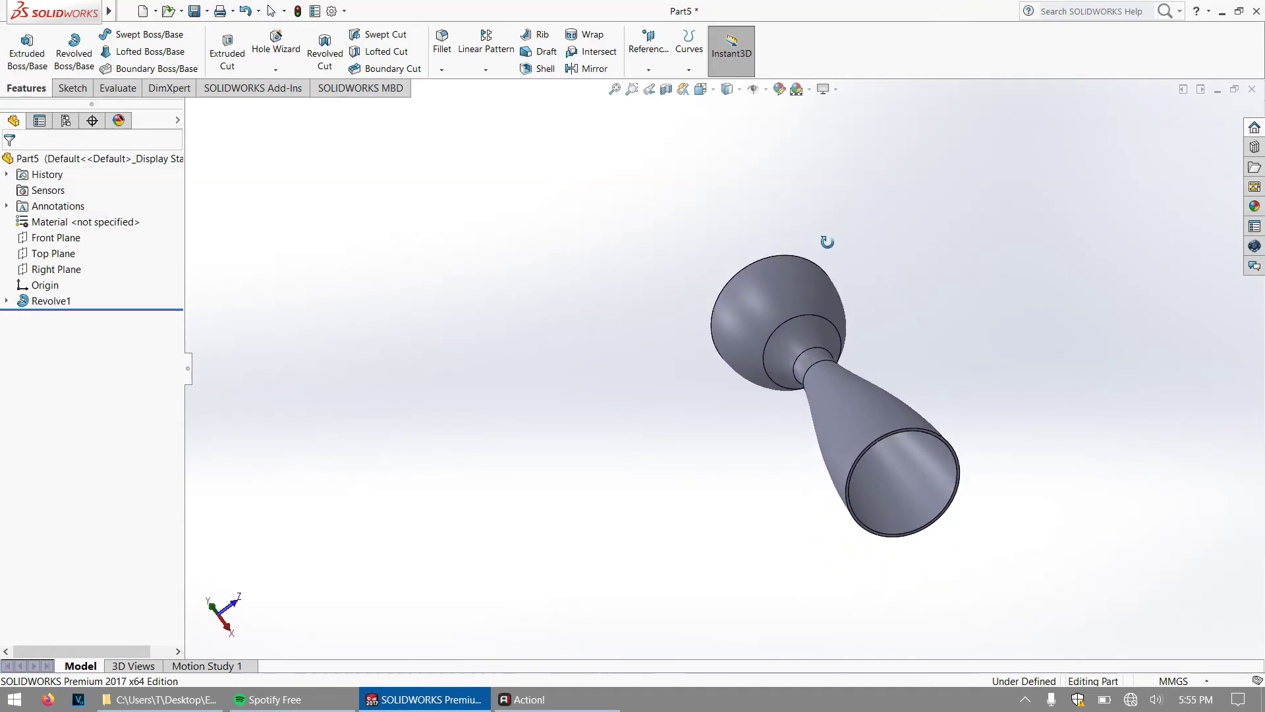
pyautogui.moveTo(1008, 551); pyautogui.dragTo(979, 436, button='middle')
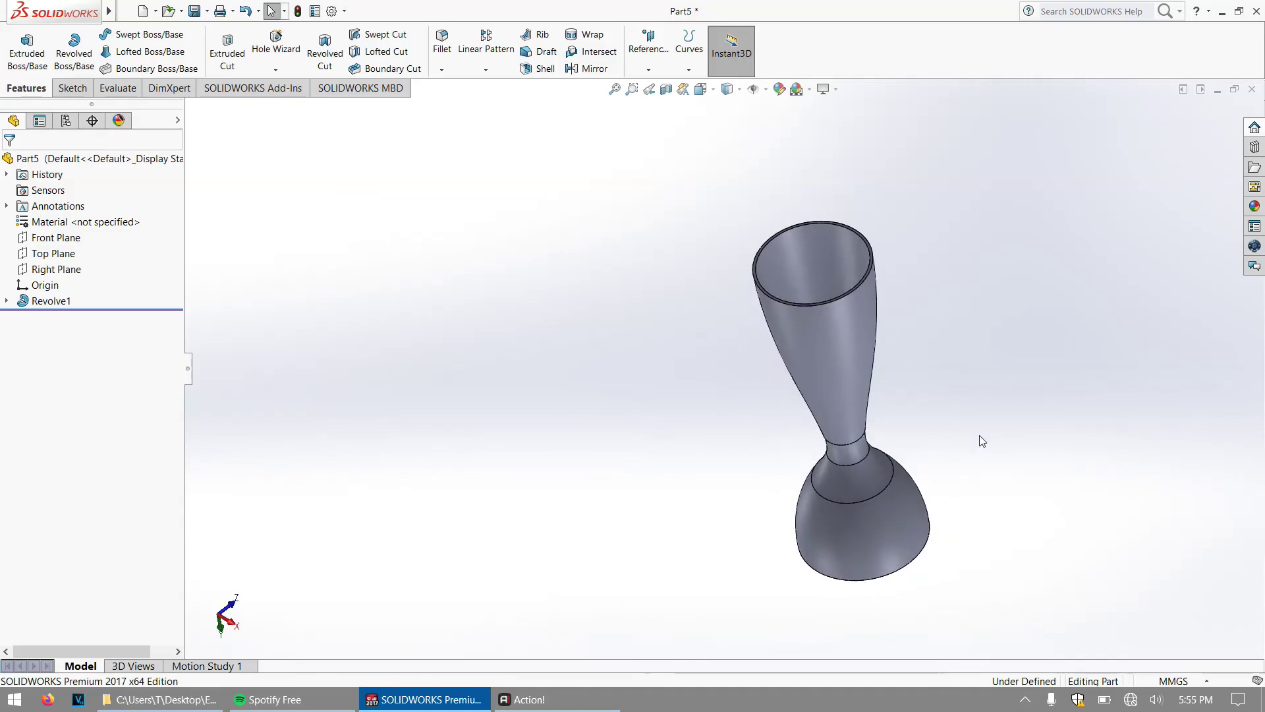
pyautogui.moveTo(1007, 580); pyautogui.dragTo(912, 190, button='middle')
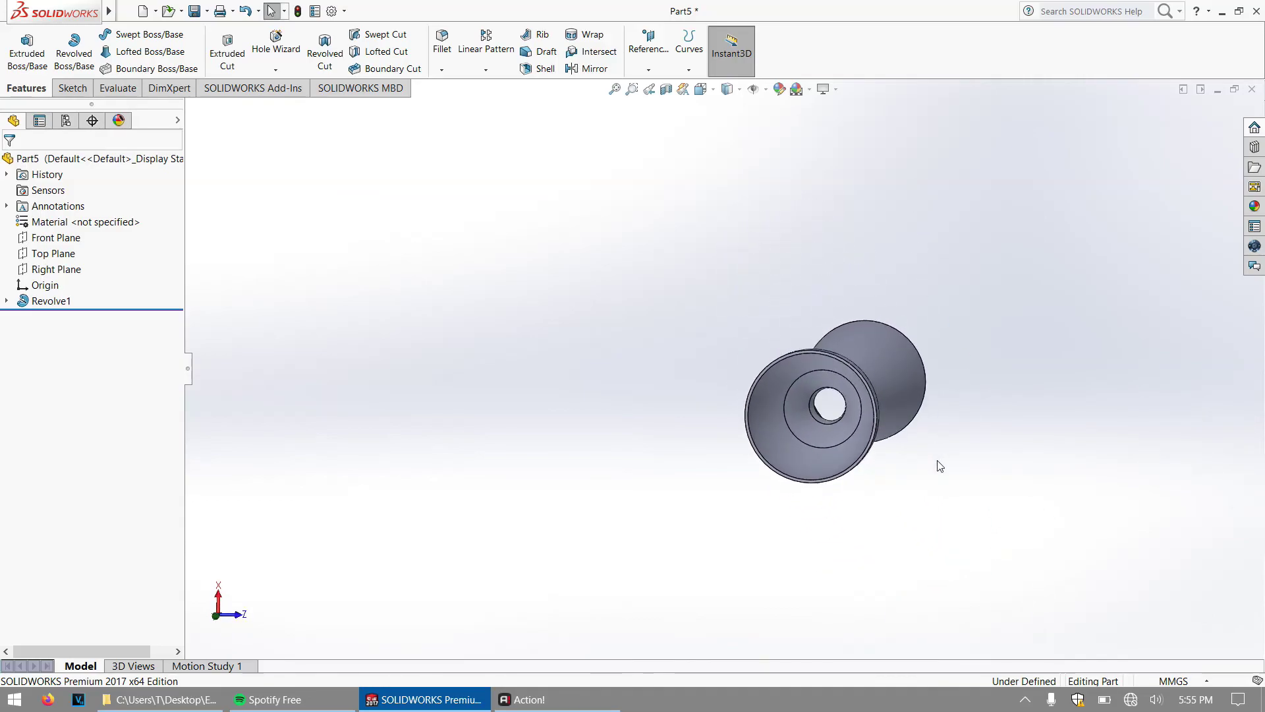
pyautogui.moveTo(935, 466); pyautogui.dragTo(952, 309, button='middle')
pyautogui.moveTo(1042, 486); pyautogui.dragTo(890, 369, button='middle')
pyautogui.moveTo(861, 522); pyautogui.dragTo(871, 571, button='middle')
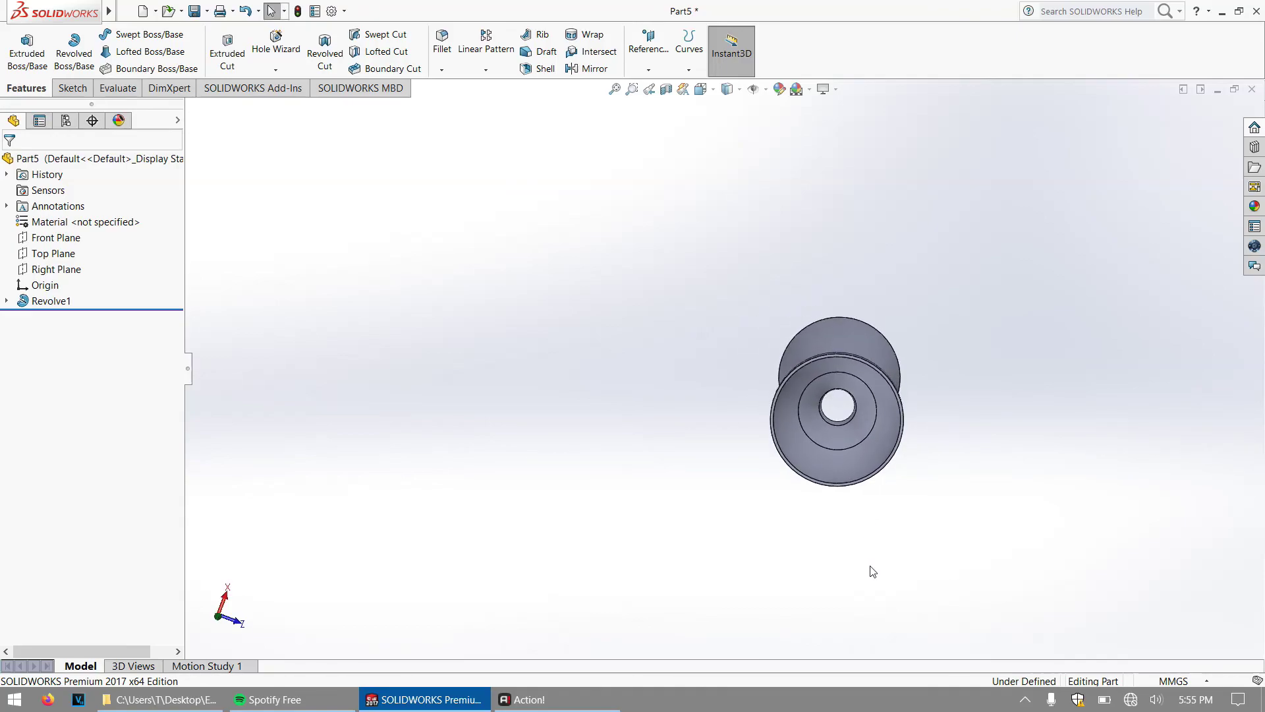